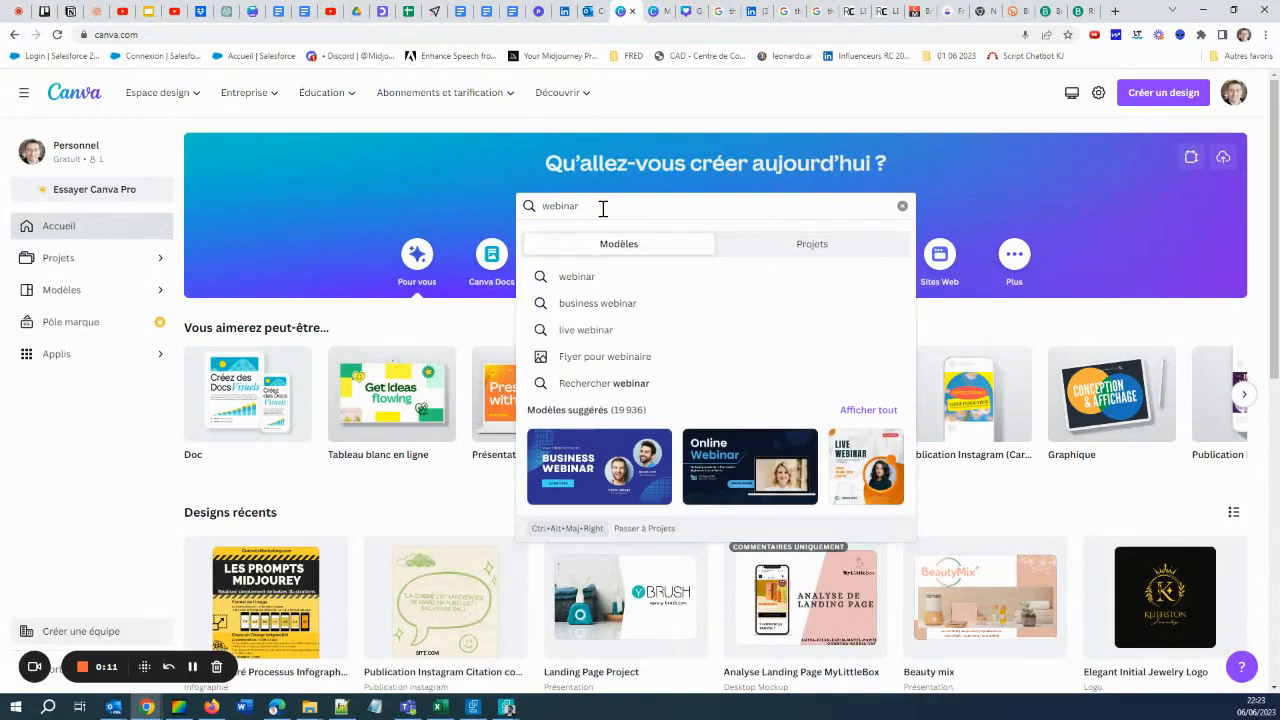
Search the templates for "webinar", browse the results and add the dark blue "Online Webinar" Twitter template to the favourites
key(Return)
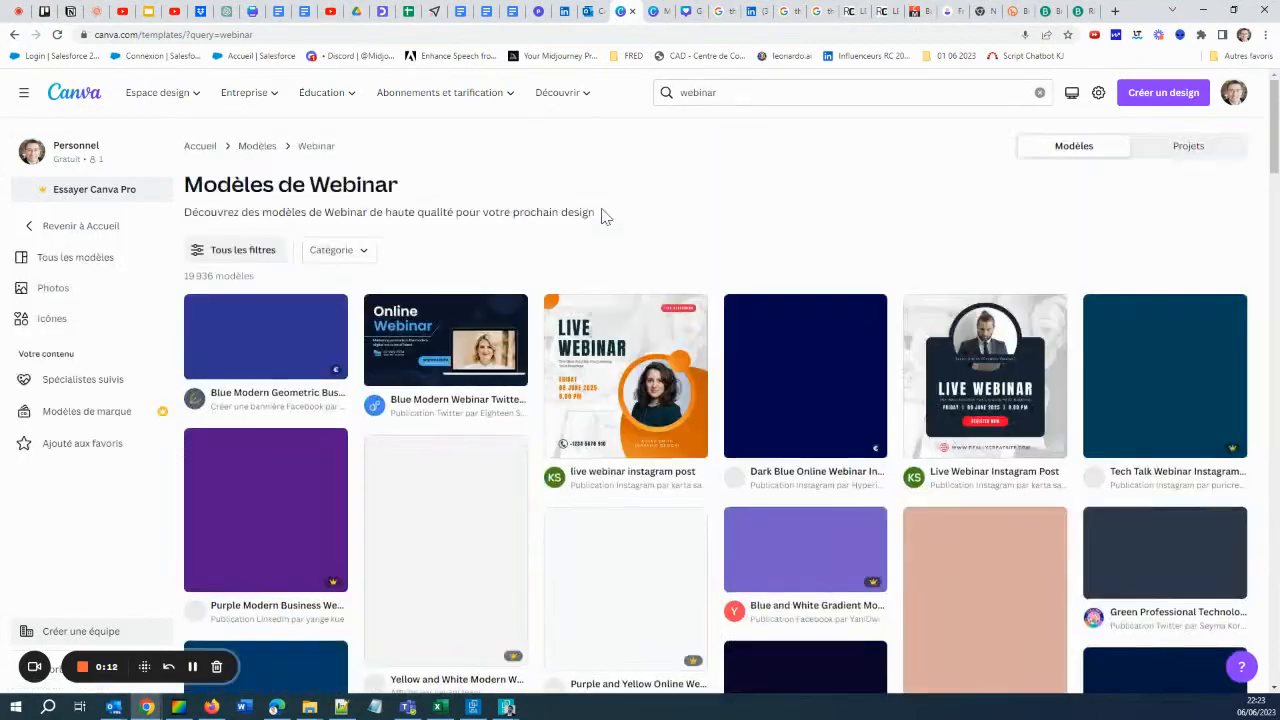
scroll(667, 309, down, 2)
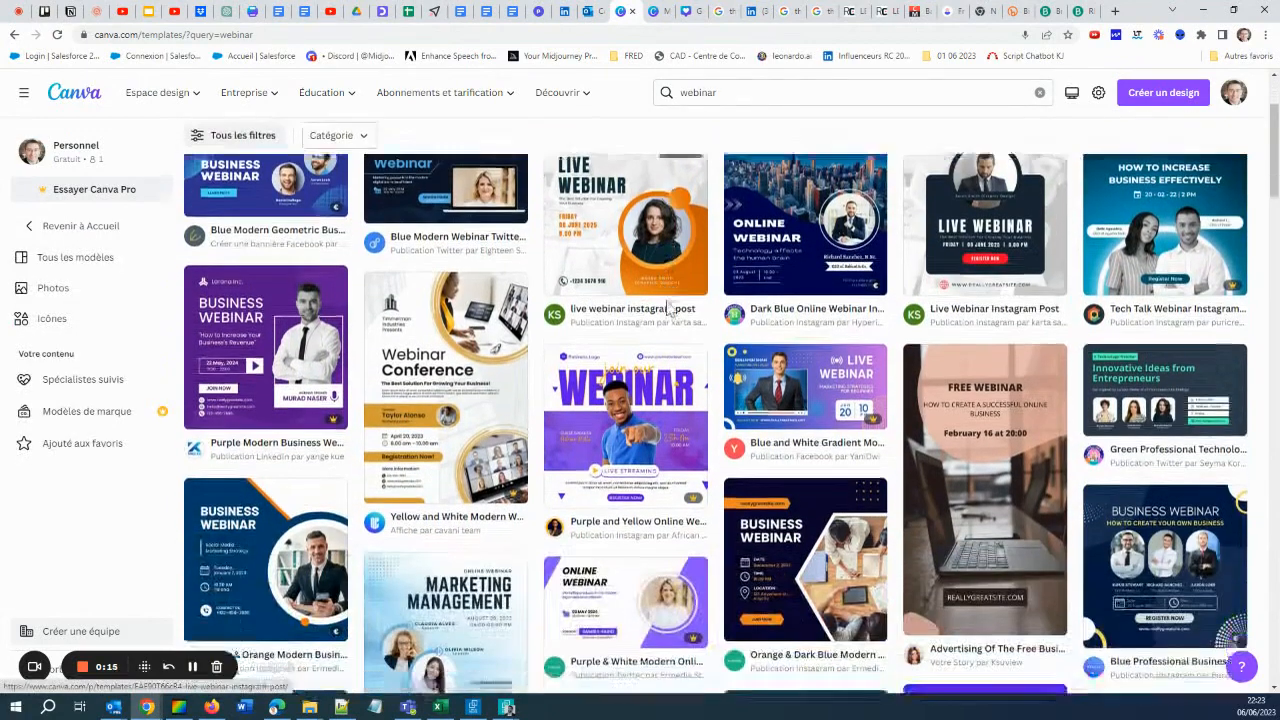
scroll(667, 309, down, 3)
scroll(667, 309, down, 4)
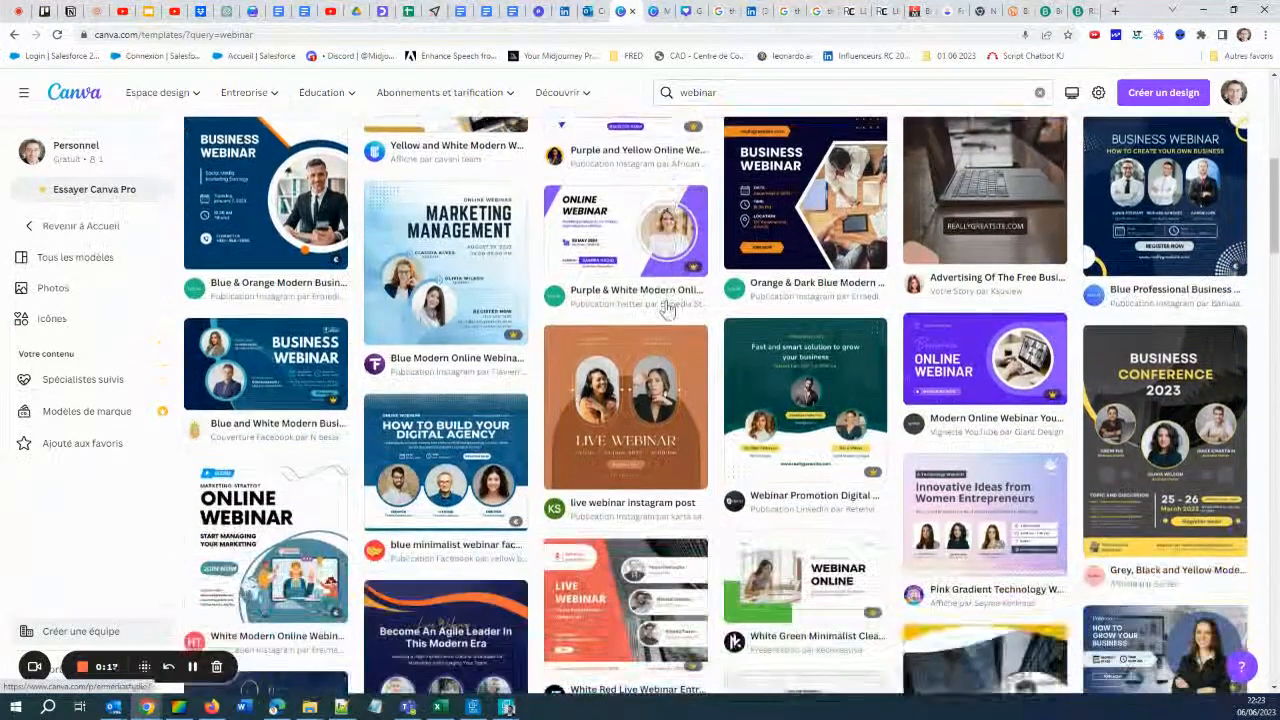
scroll(667, 309, up, 8)
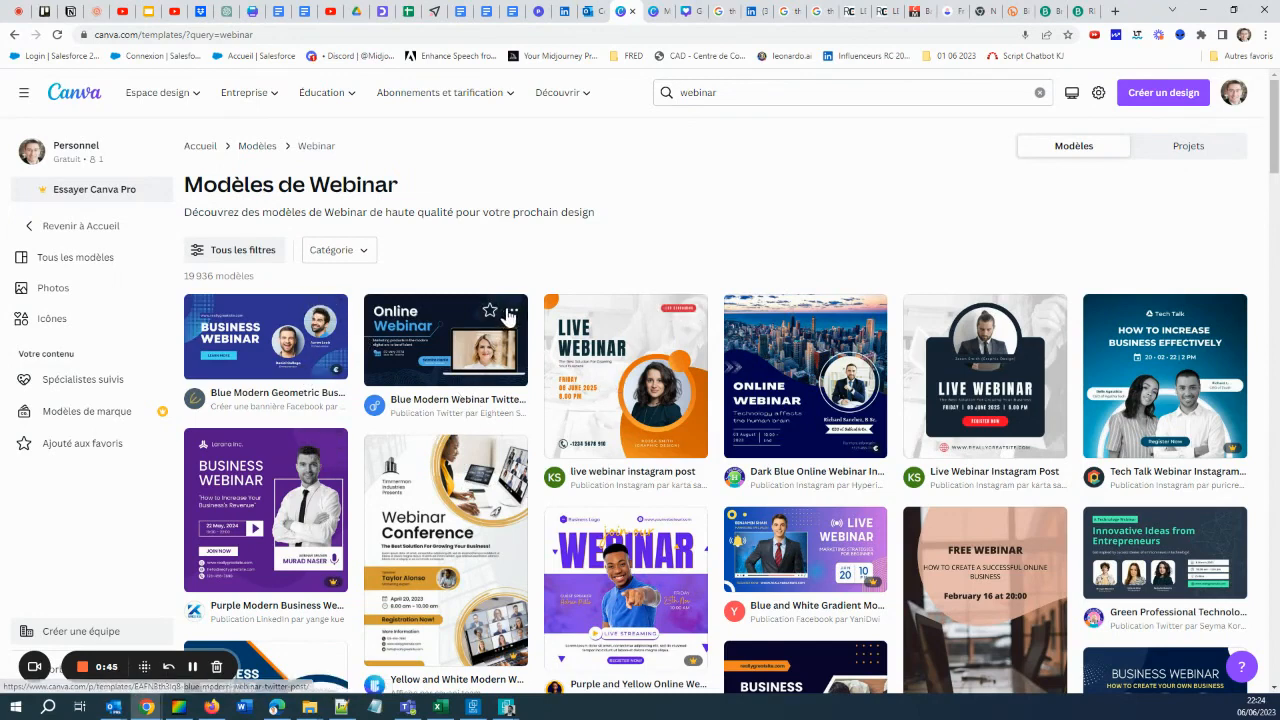
click(490, 312)
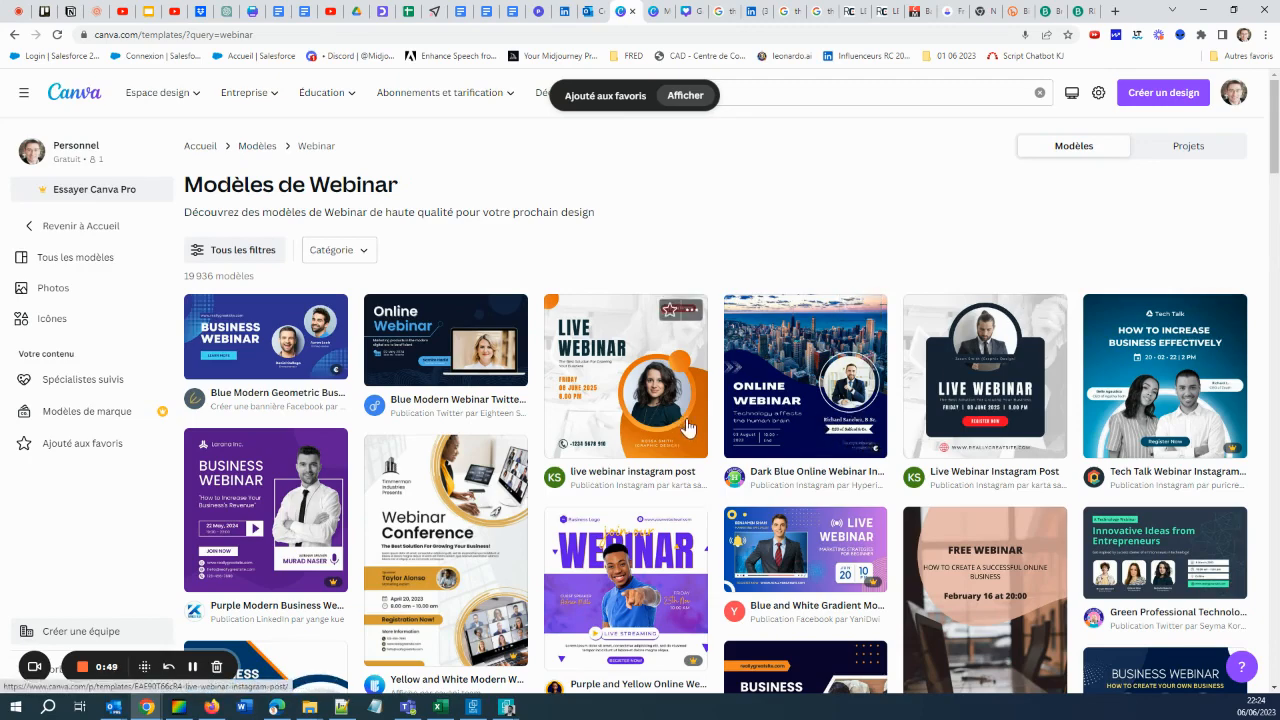
click(235, 252)
scroll(55, 330, down, 2)
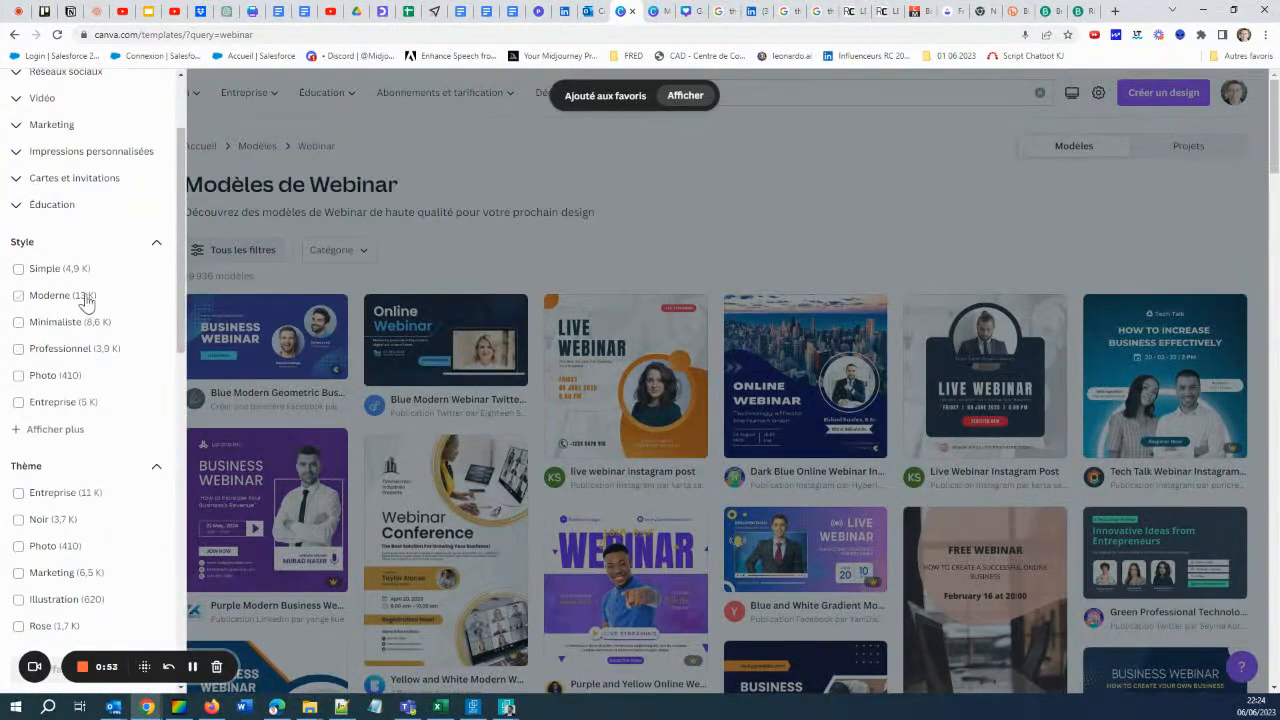
scroll(78, 352, down, 5)
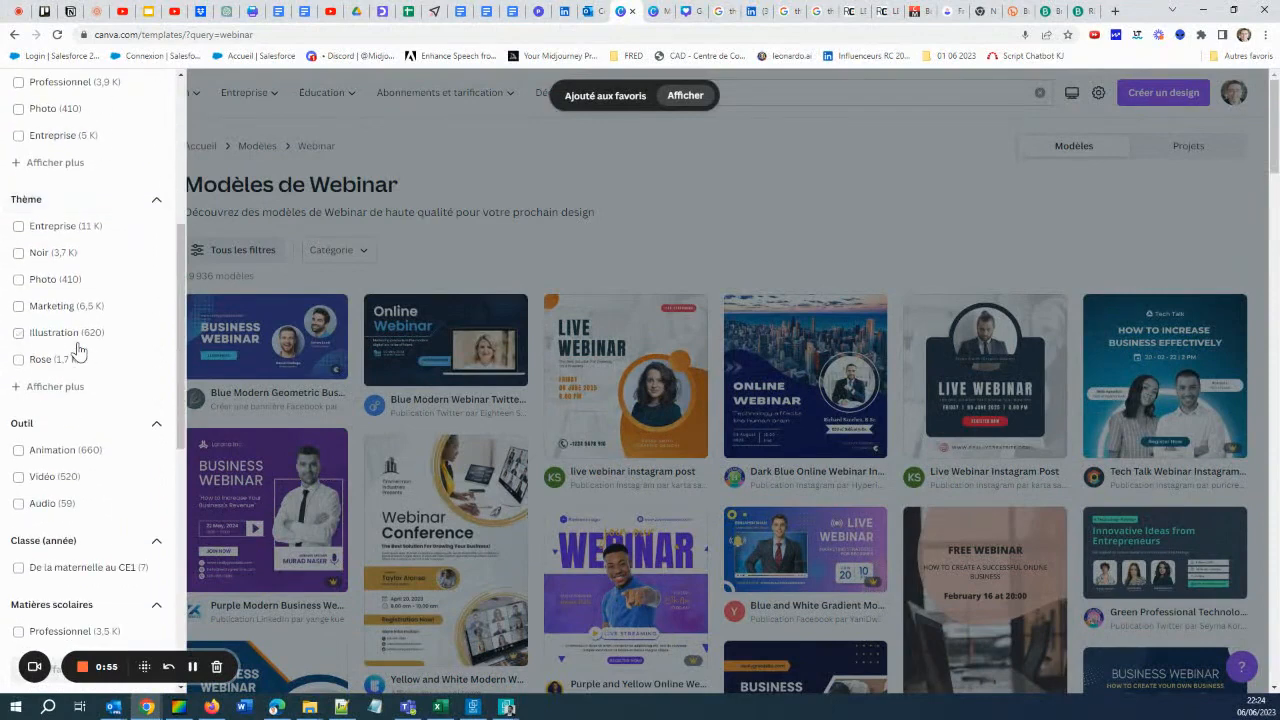
scroll(78, 350, down, 6)
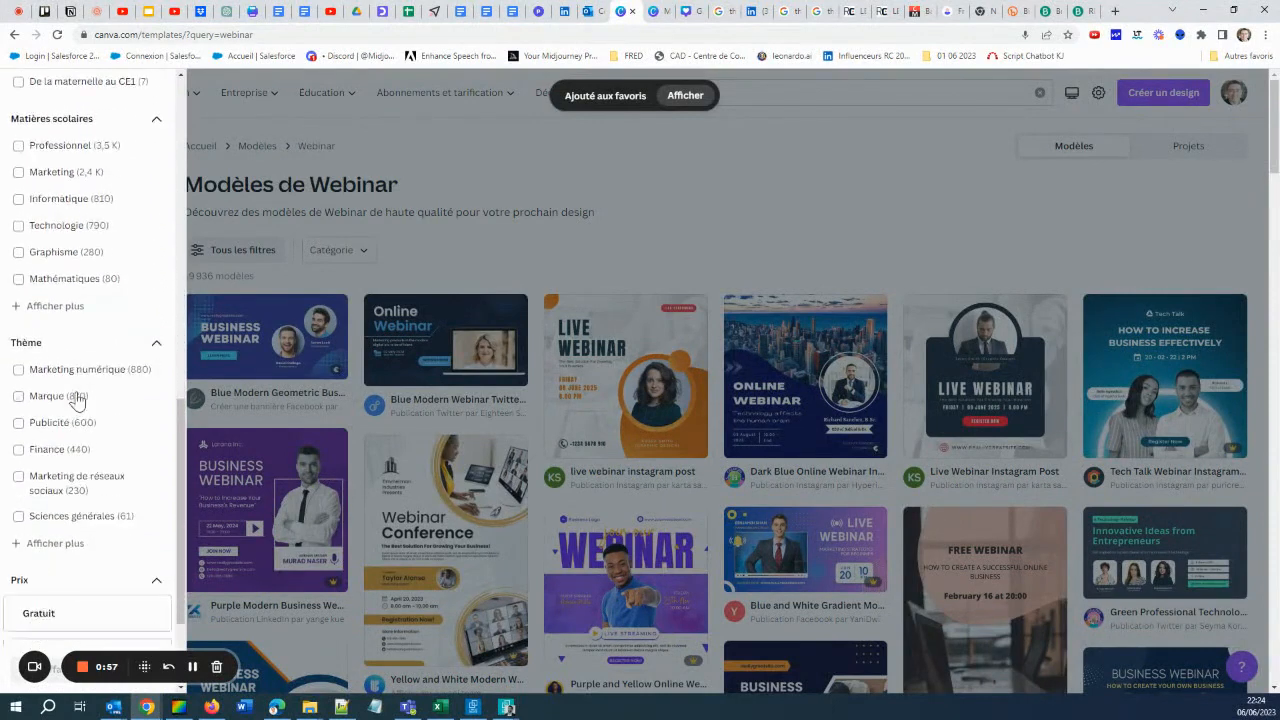
click(60, 456)
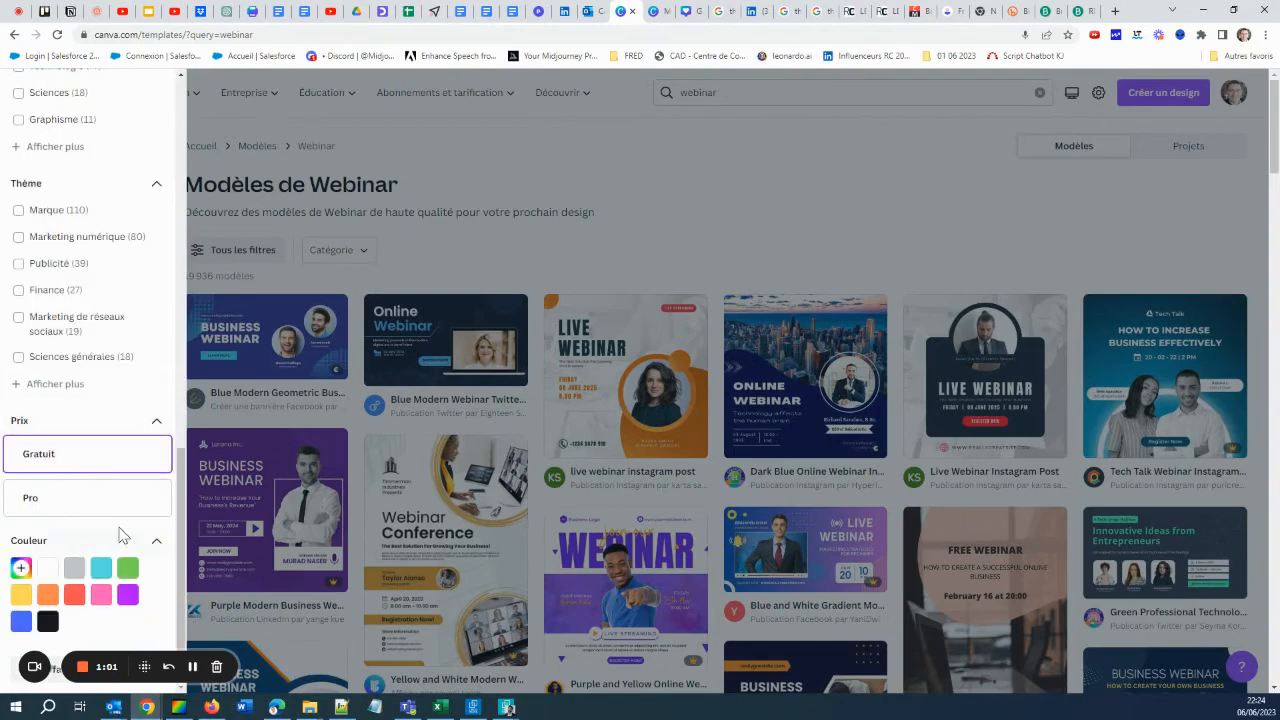
scroll(119, 535, down, 5)
drag(109, 668, 352, 709)
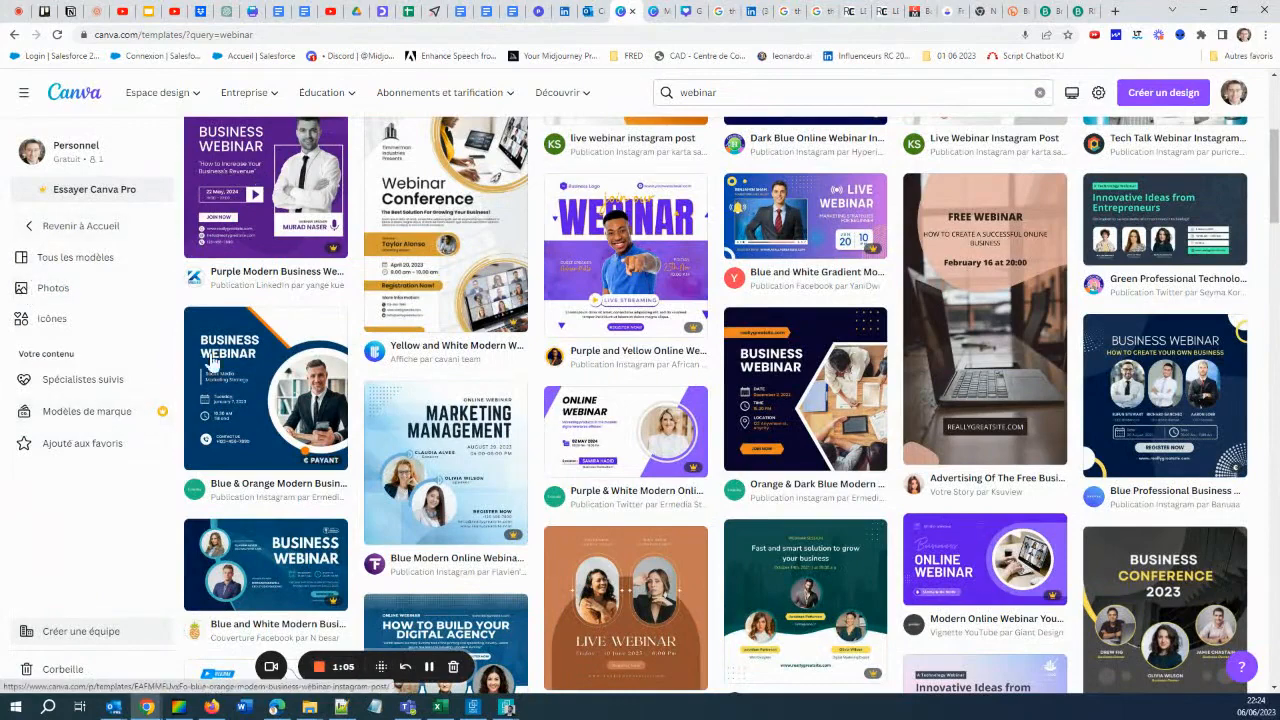
Filter the webinar templates by price to "Gratuit" and apply the filter
scroll(212, 362, up, 5)
click(225, 250)
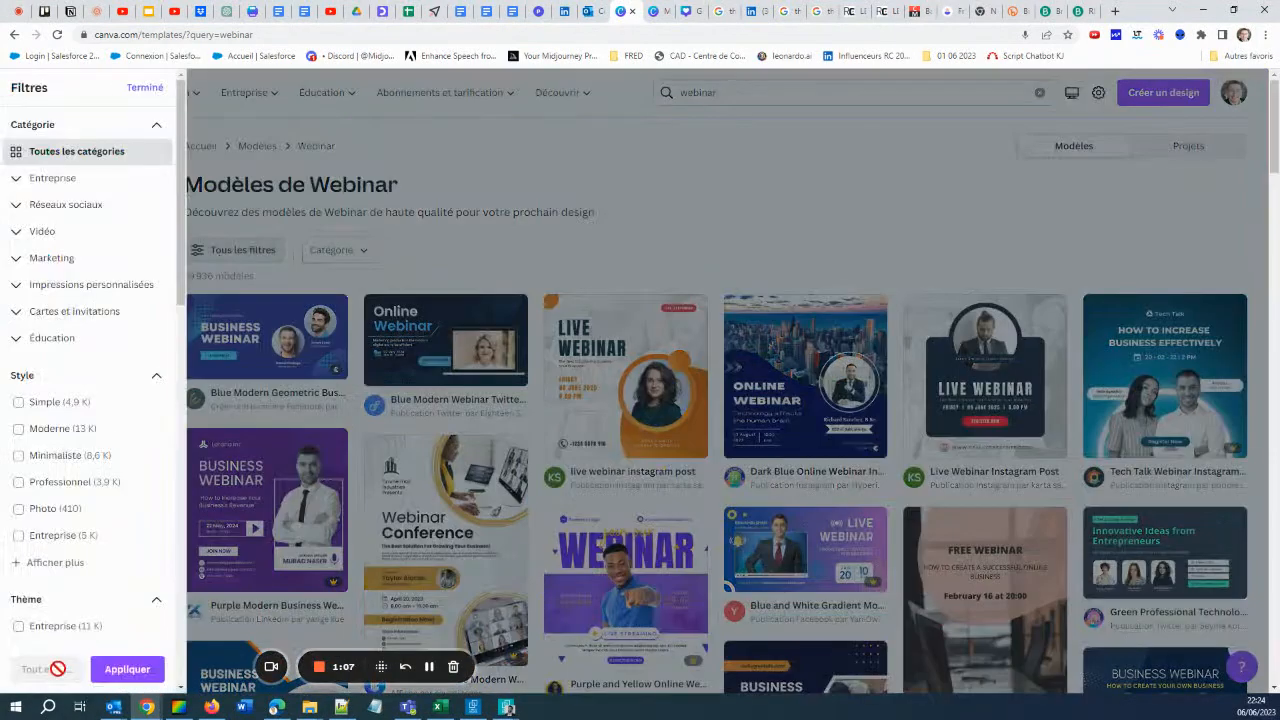
scroll(84, 655, down, 10)
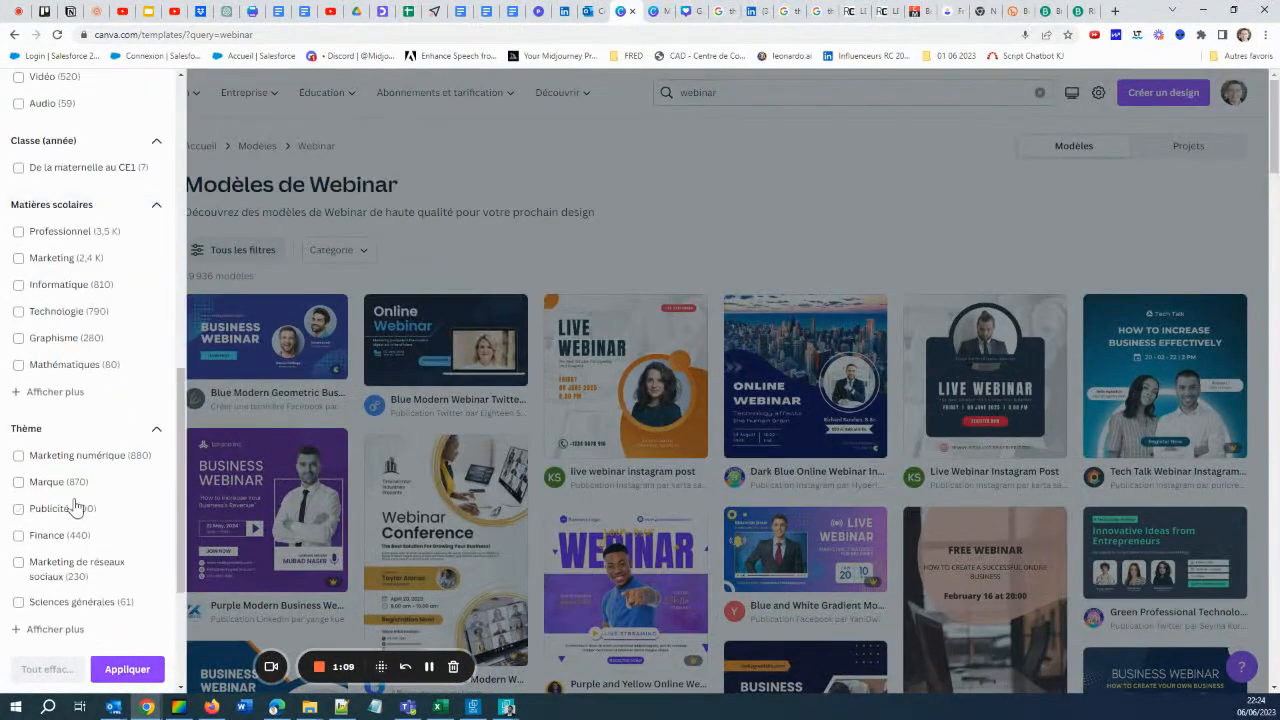
click(65, 470)
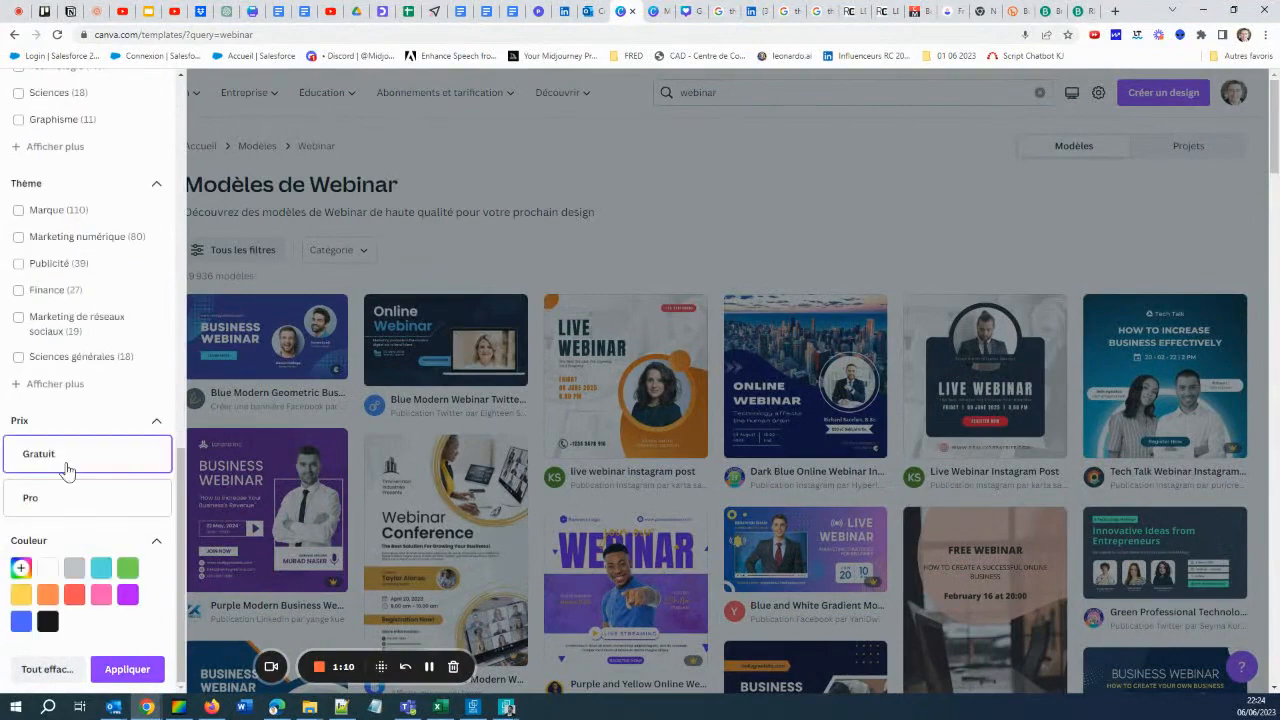
click(127, 669)
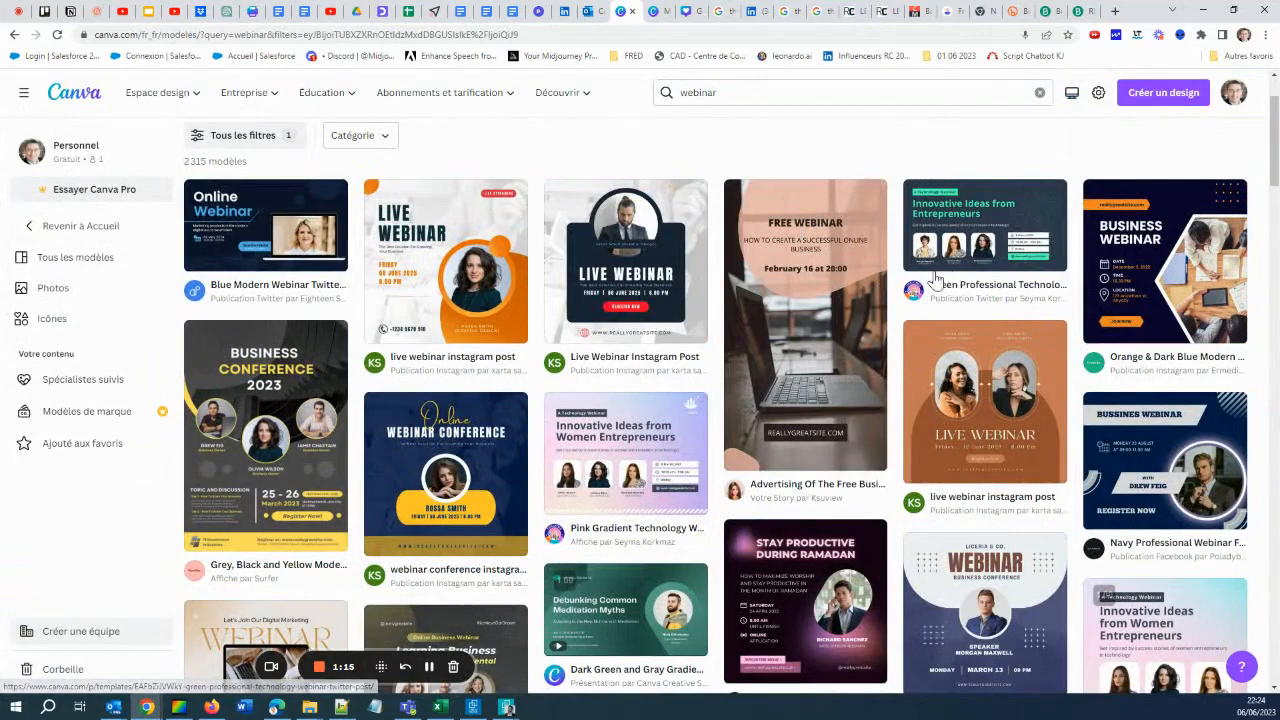
Open the "Purple & Brown Modern Webinar Facebook Post" template for customization
scroll(695, 340, down, 3)
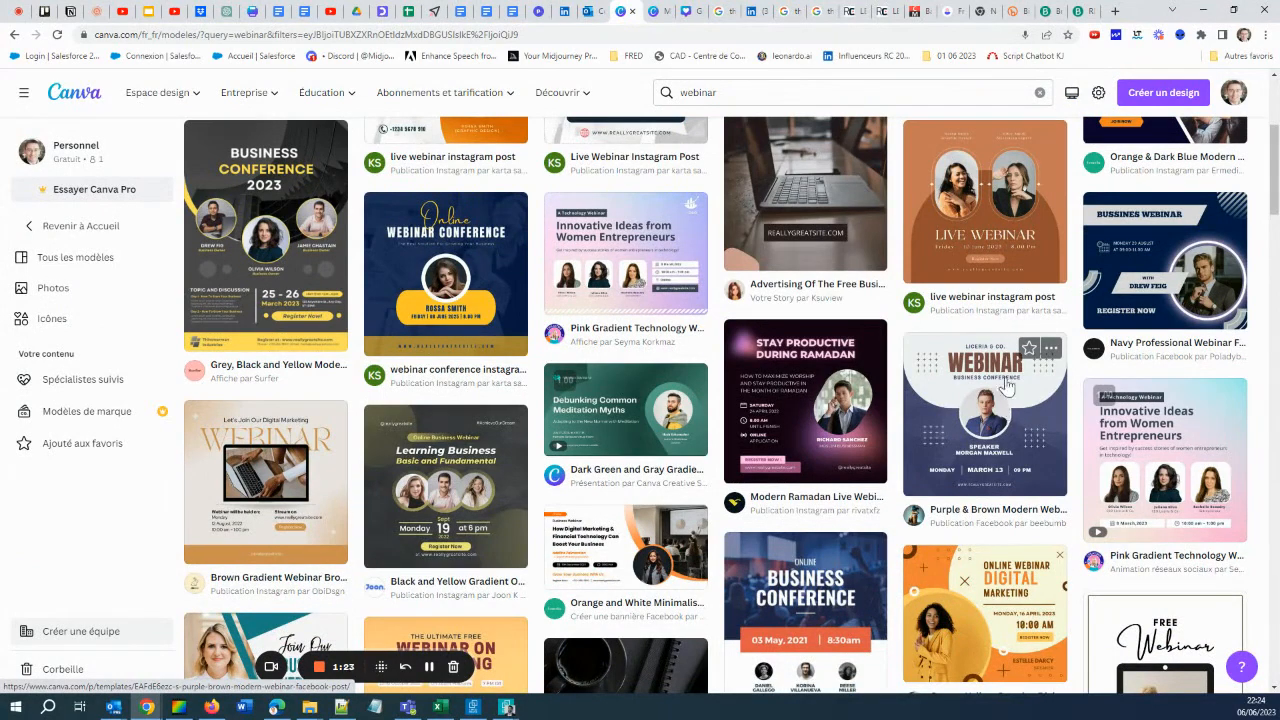
click(986, 402)
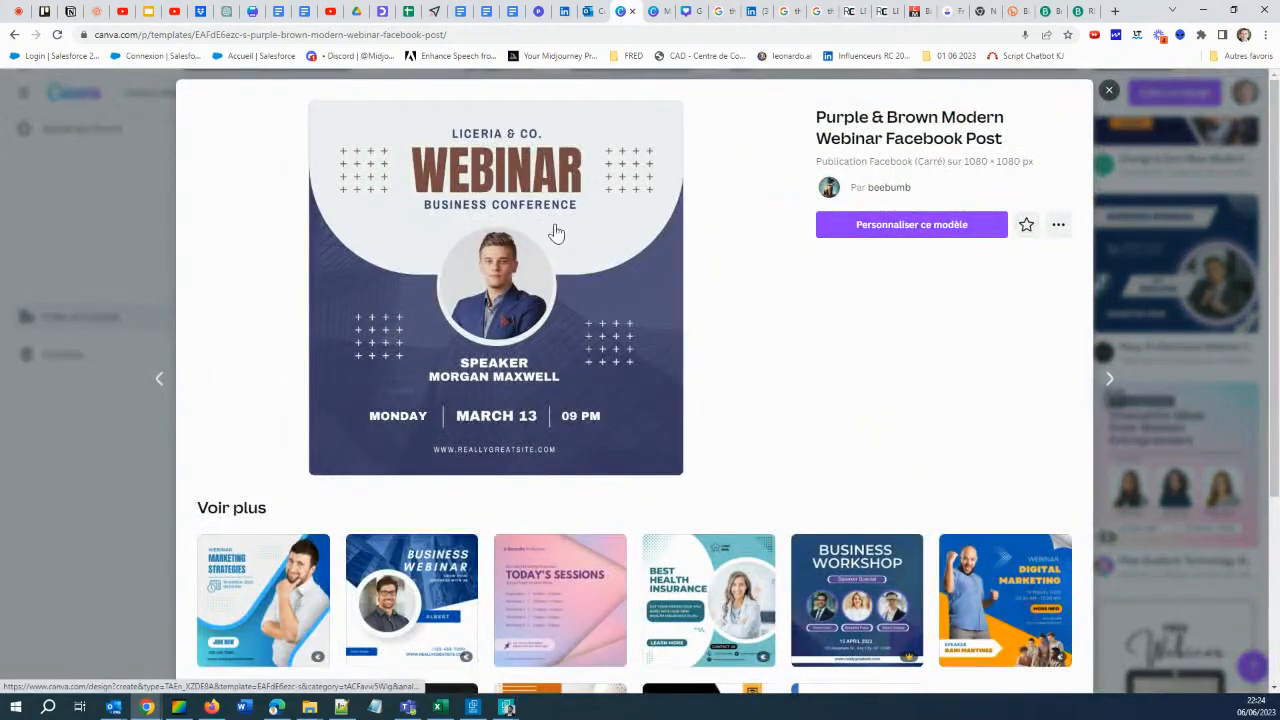
click(907, 228)
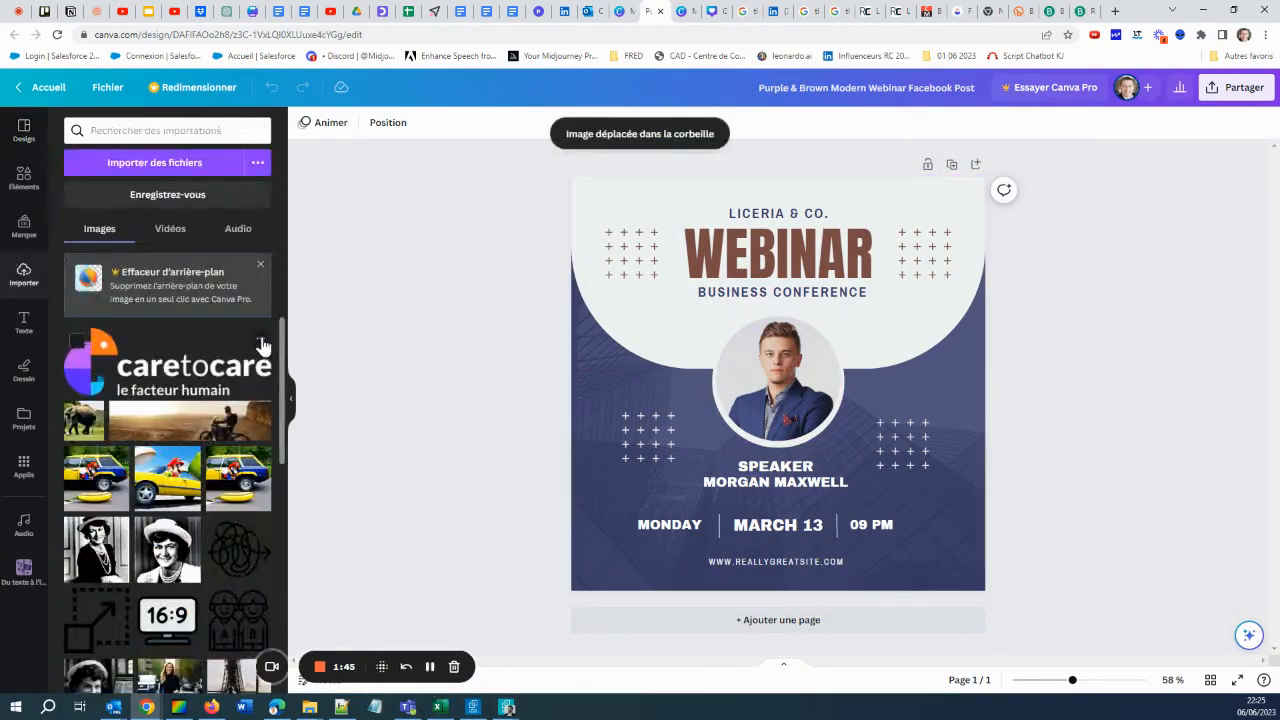
Move the caretocare logo from the uploaded images to the trash and upload the portrait photo with a white background
click(262, 340)
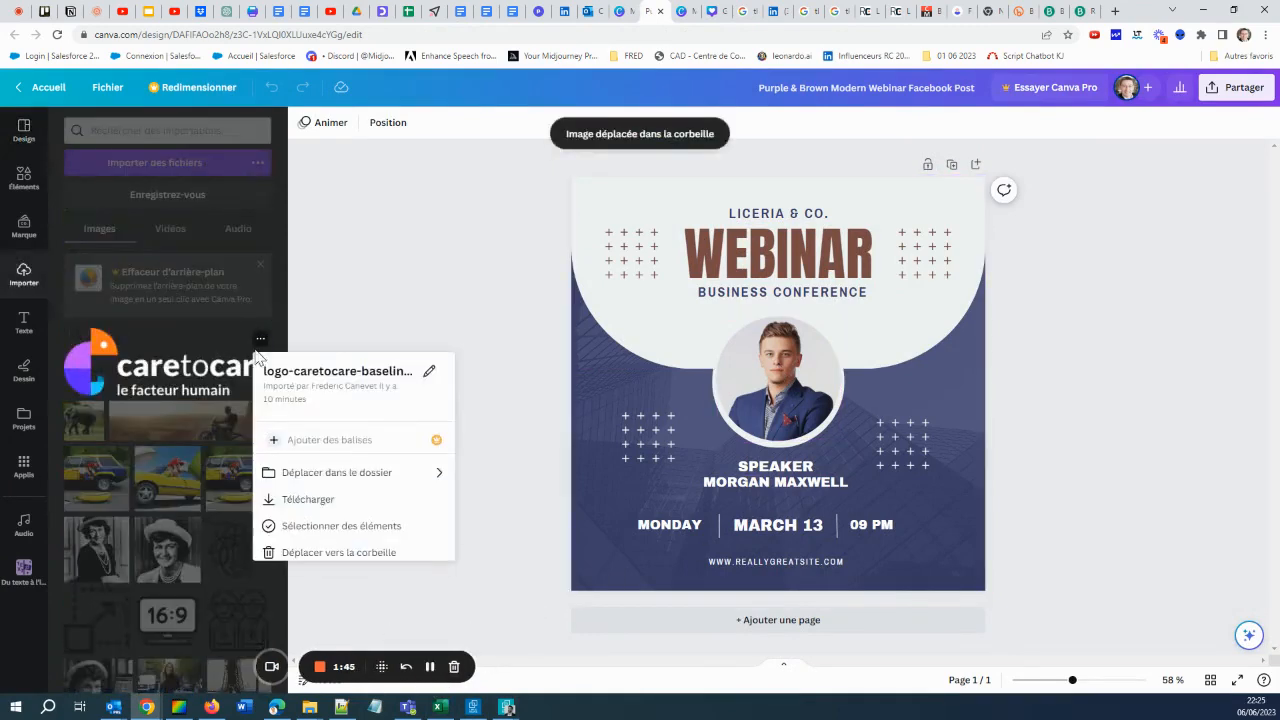
click(331, 553)
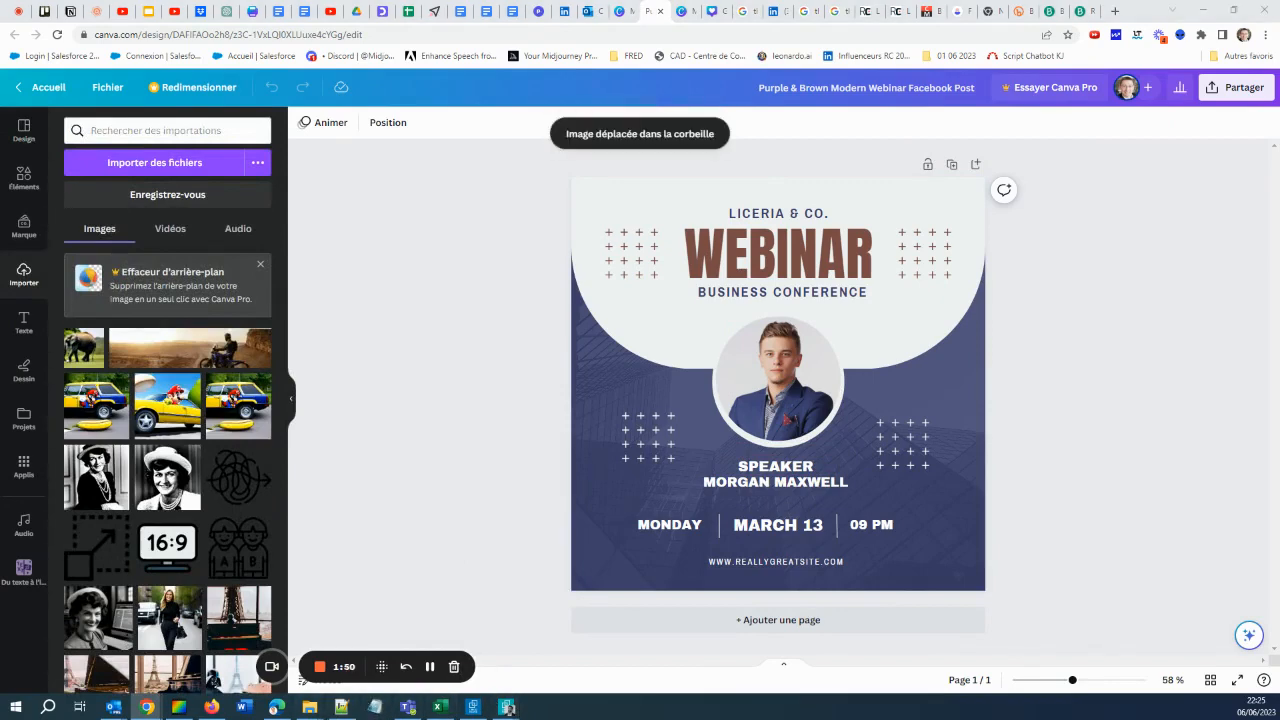
drag(1279, 640, 186, 444)
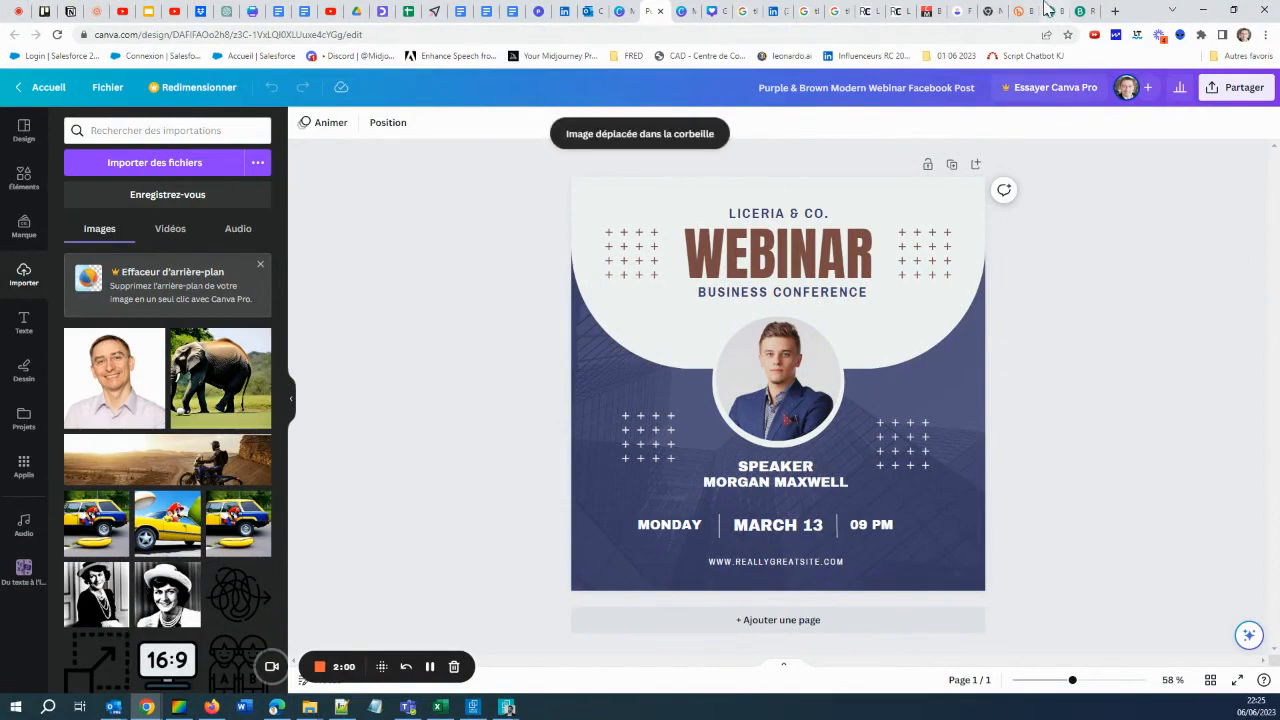
View the Profile Pic Maker page, then open the remove.bg website in the empty browser tab
click(960, 11)
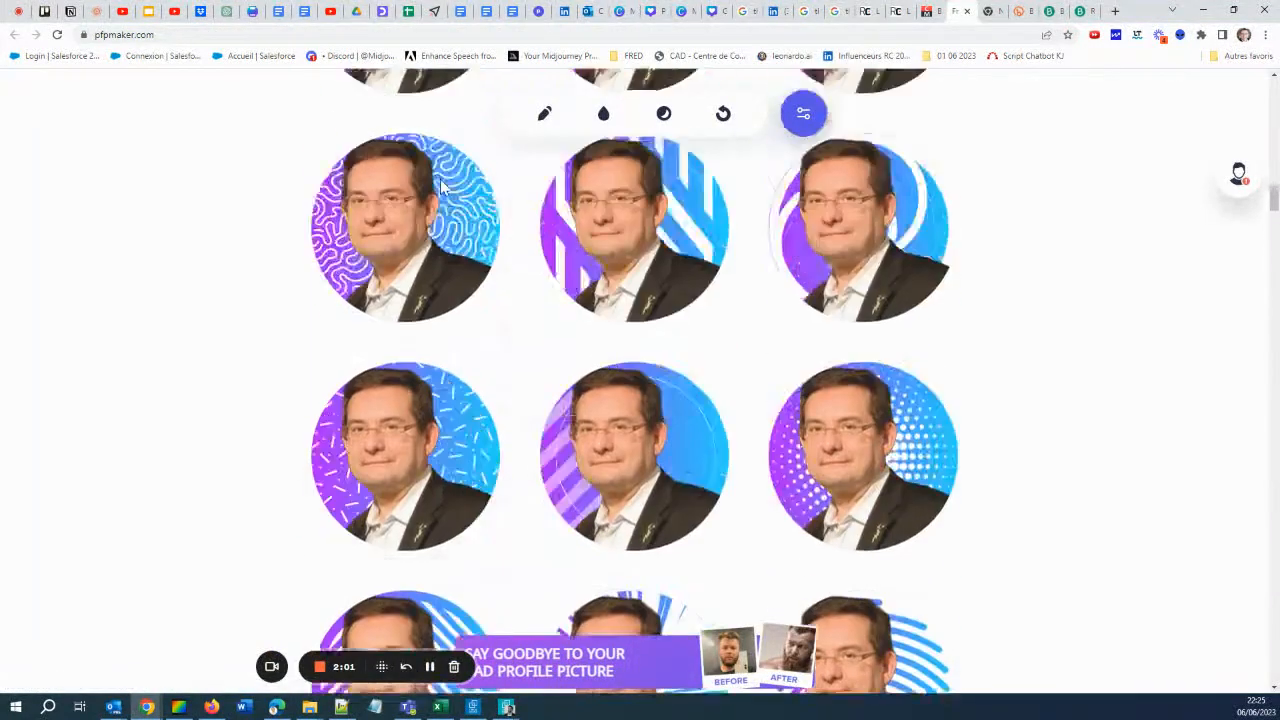
scroll(445, 195, up, 6)
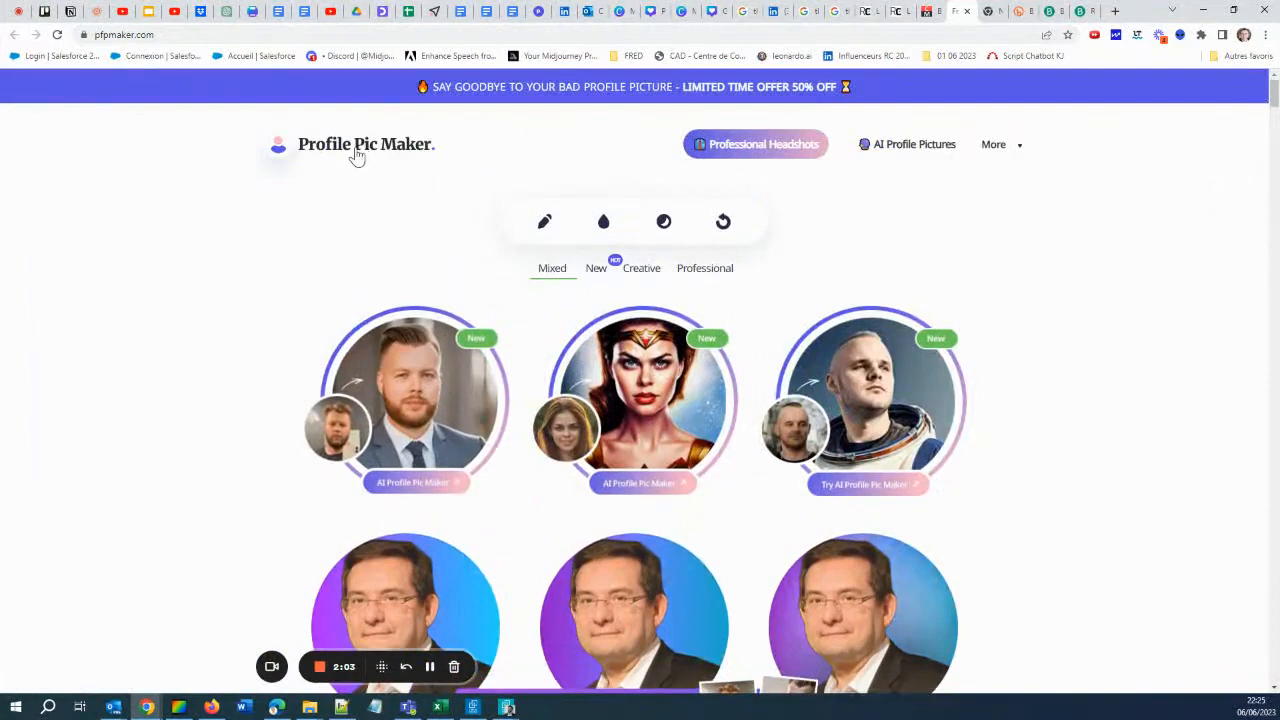
click(990, 11)
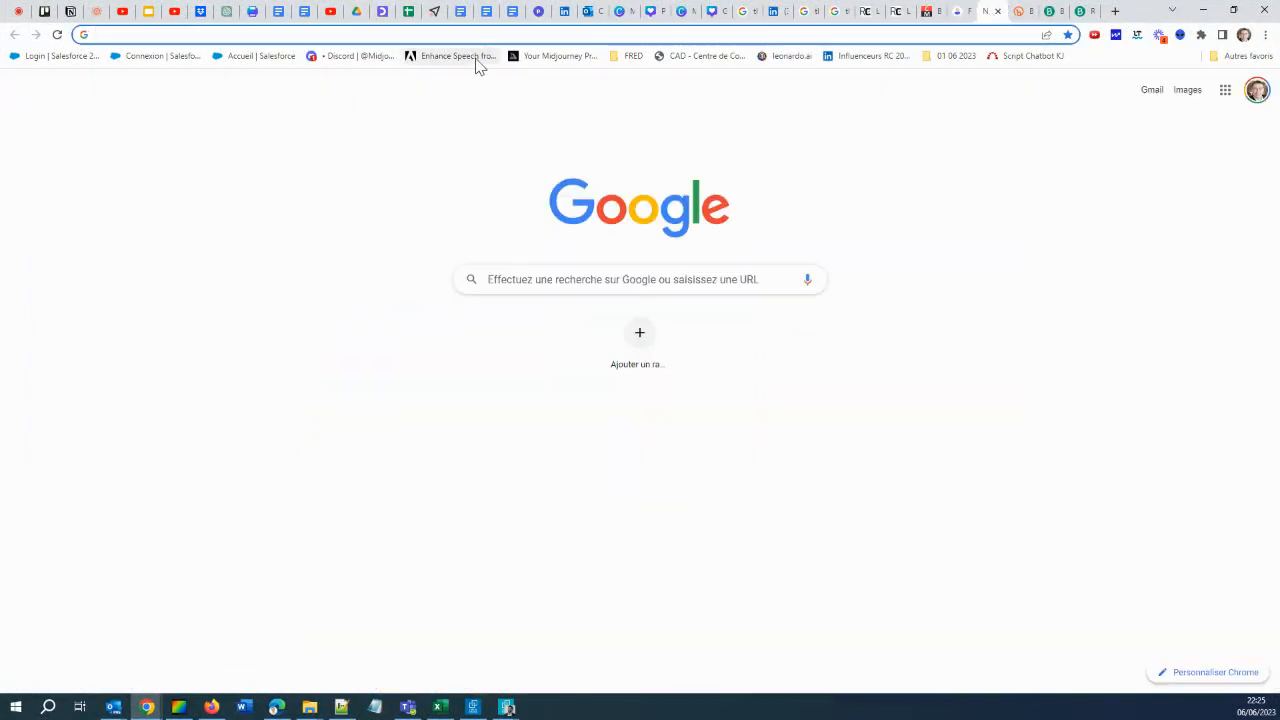
text(remove.bg)
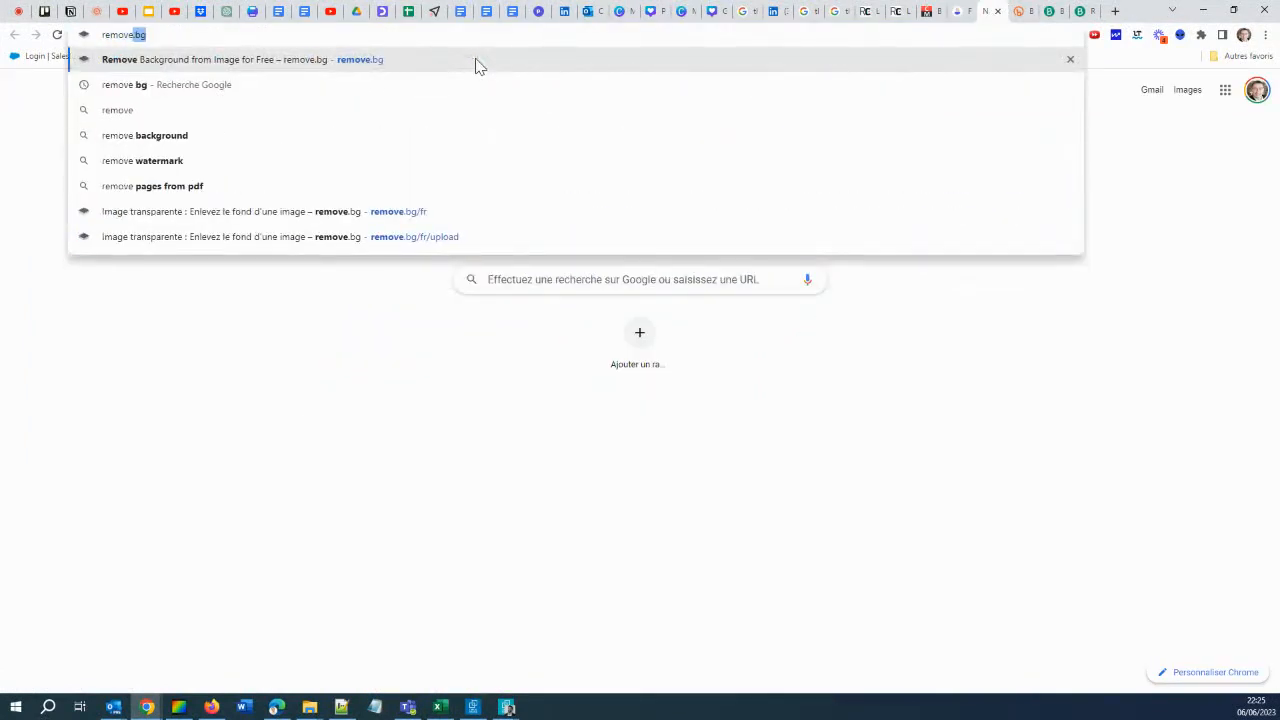
click(478, 62)
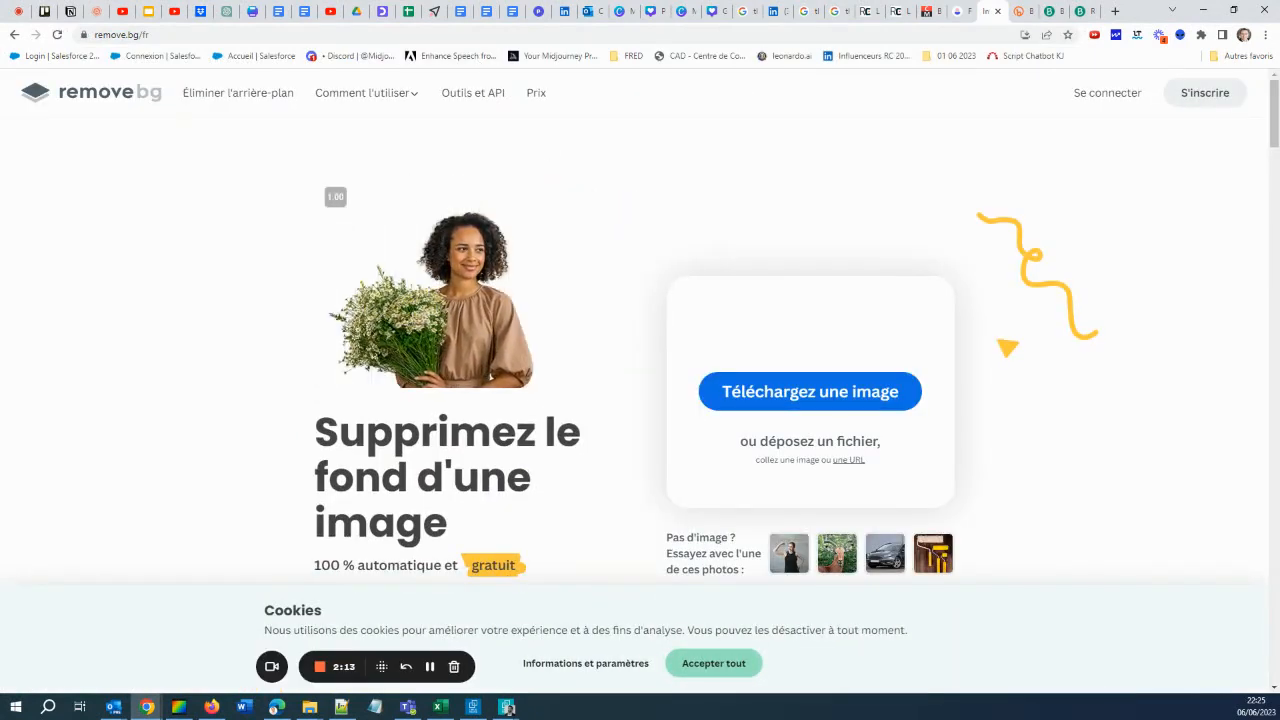
Search Google for the speaker's full name in a new browser tab
click(1112, 13)
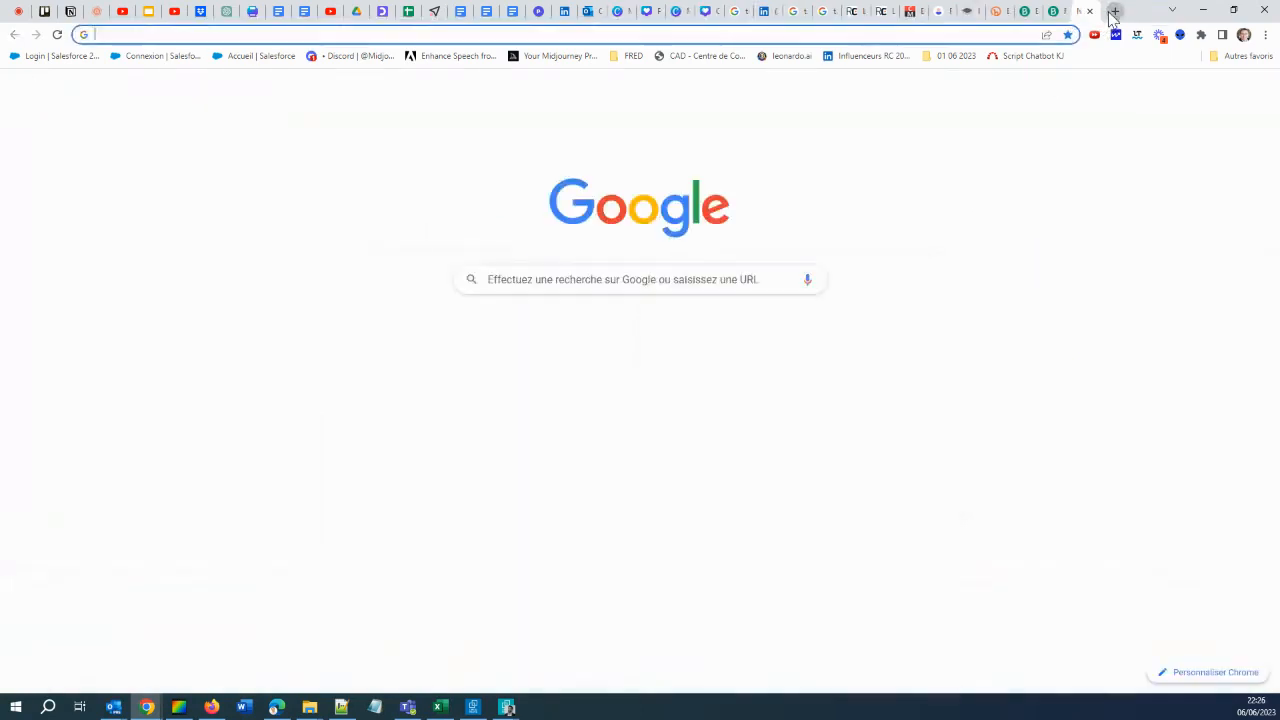
text(frderic c)
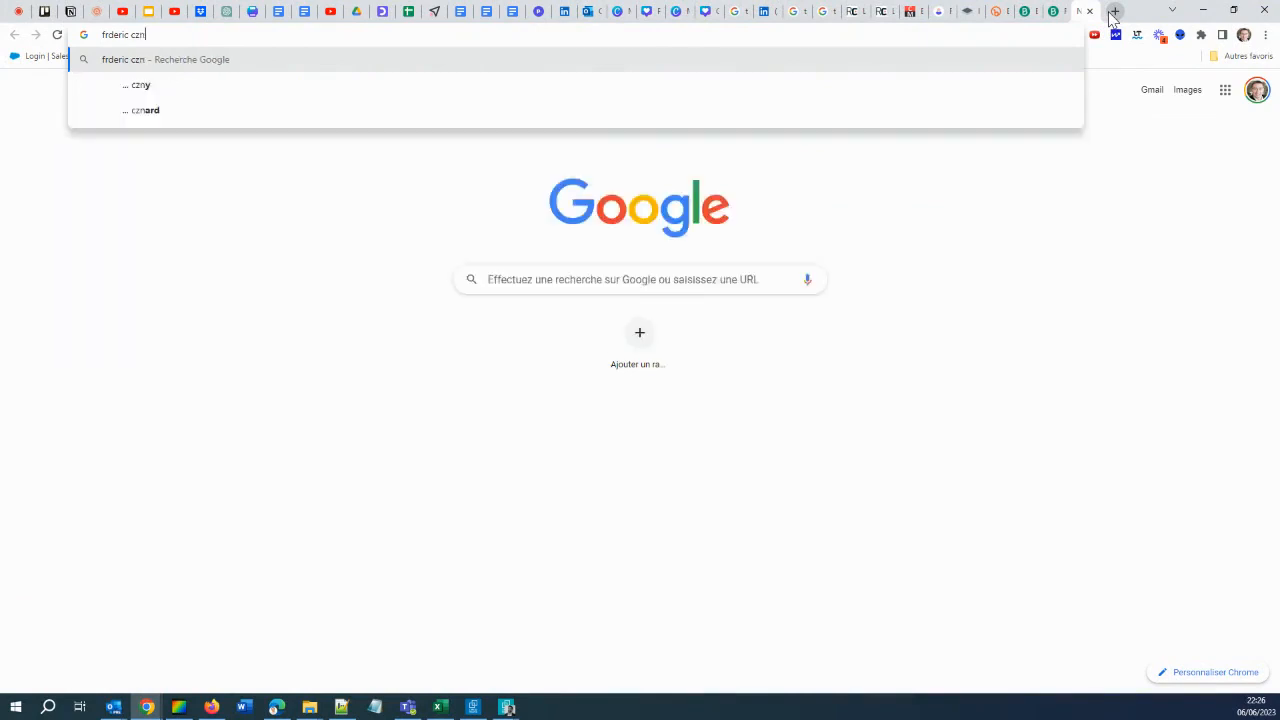
text(anevet)
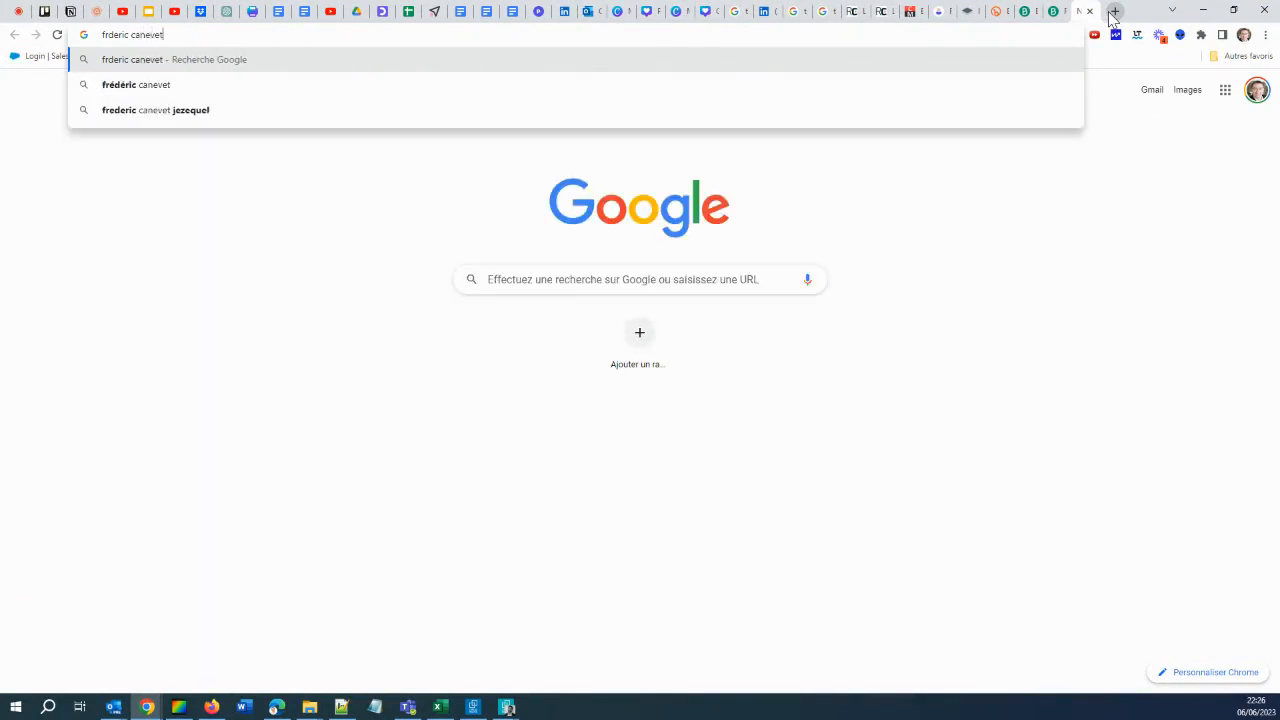
key(Return)
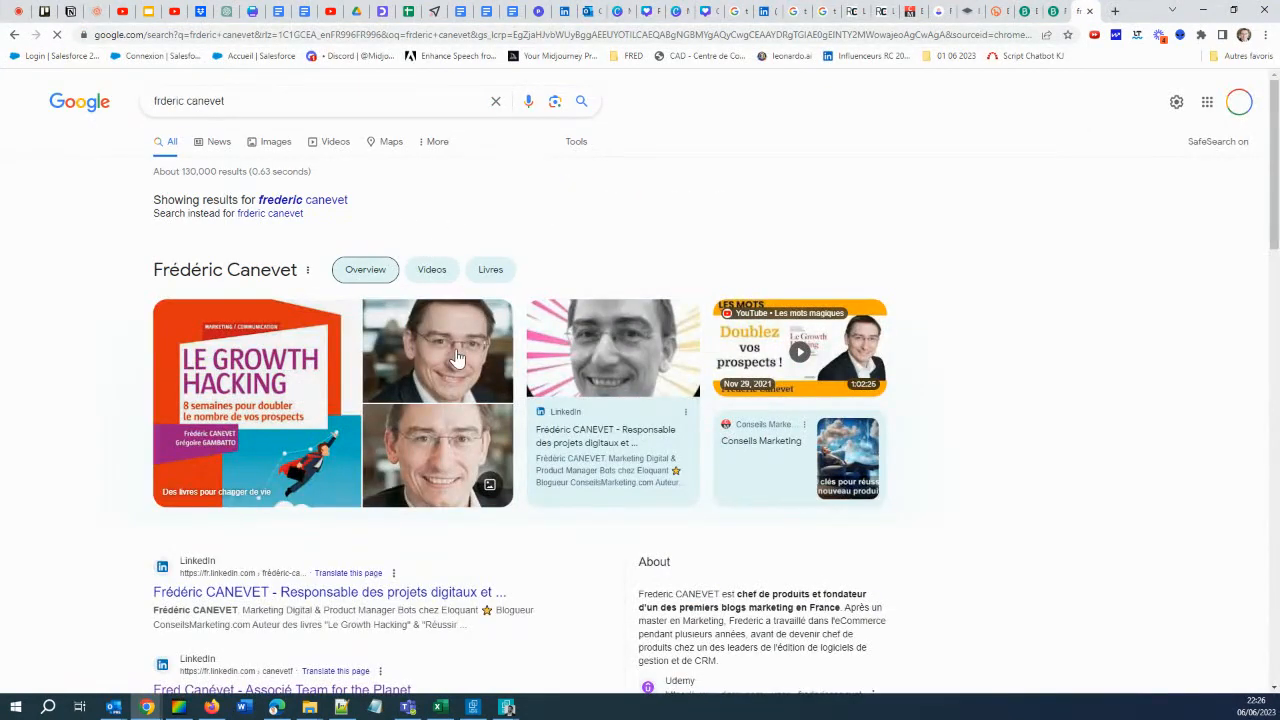
Open the speaker's Blog HubSpot portrait from the results and save the image as a WEBP file in Téléchargements
click(452, 355)
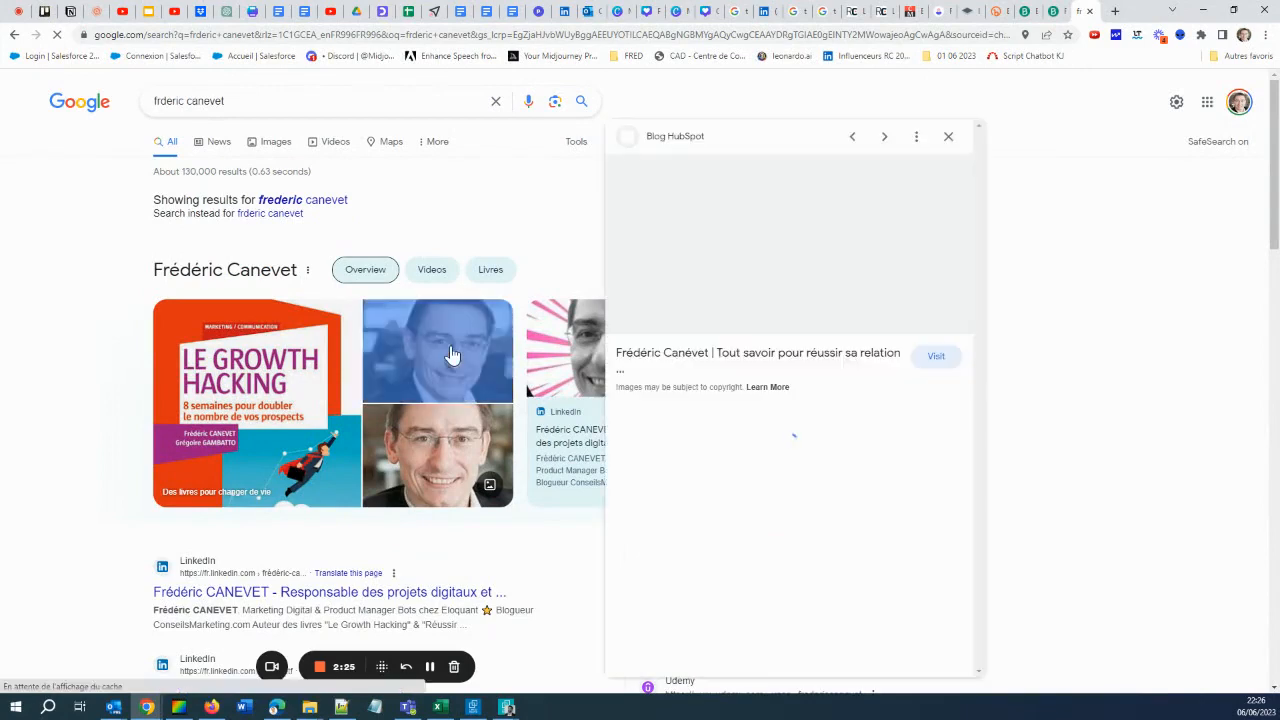
right_click(799, 330)
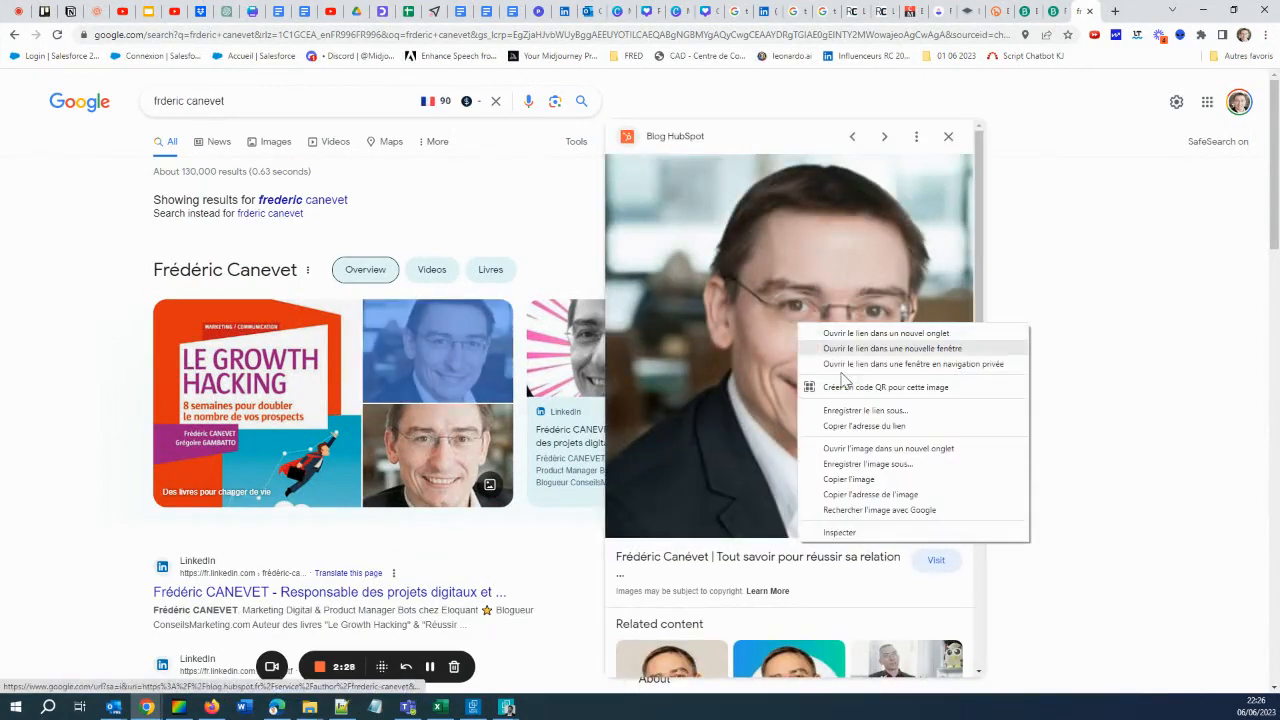
click(880, 468)
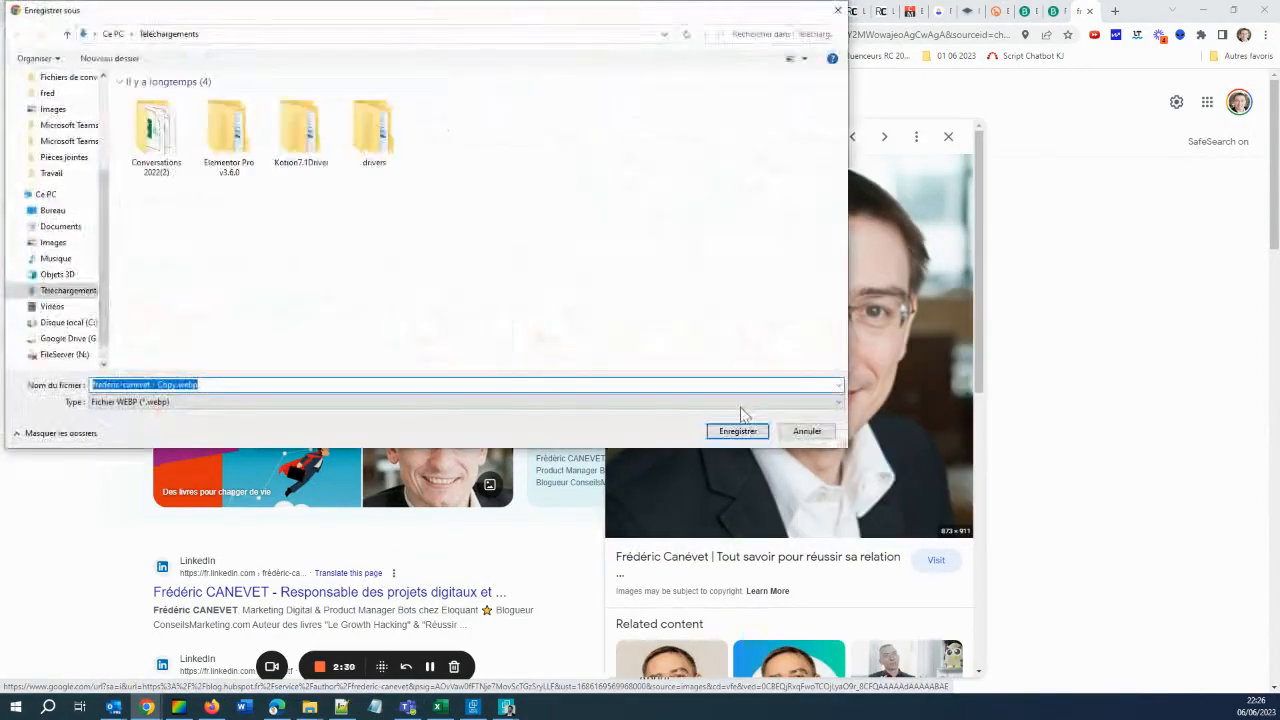
click(737, 431)
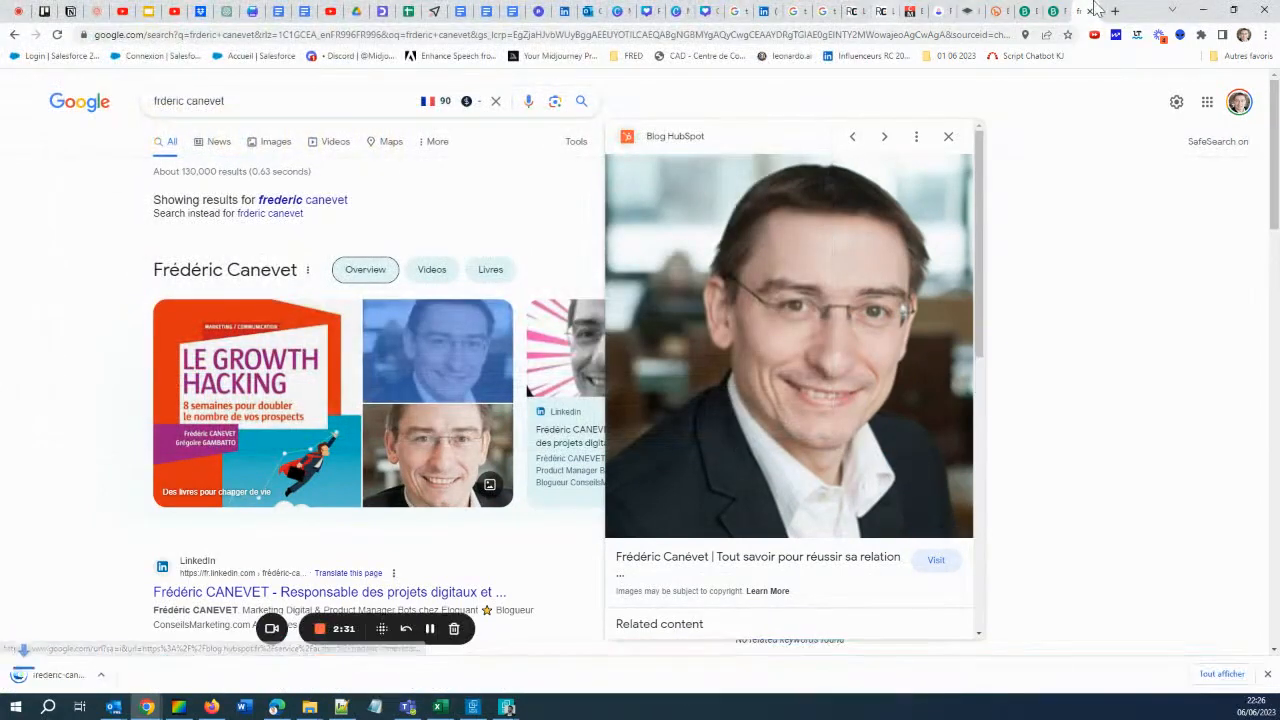
Try to upload the saved WEBP portrait to remove.bg for background removal
click(948, 12)
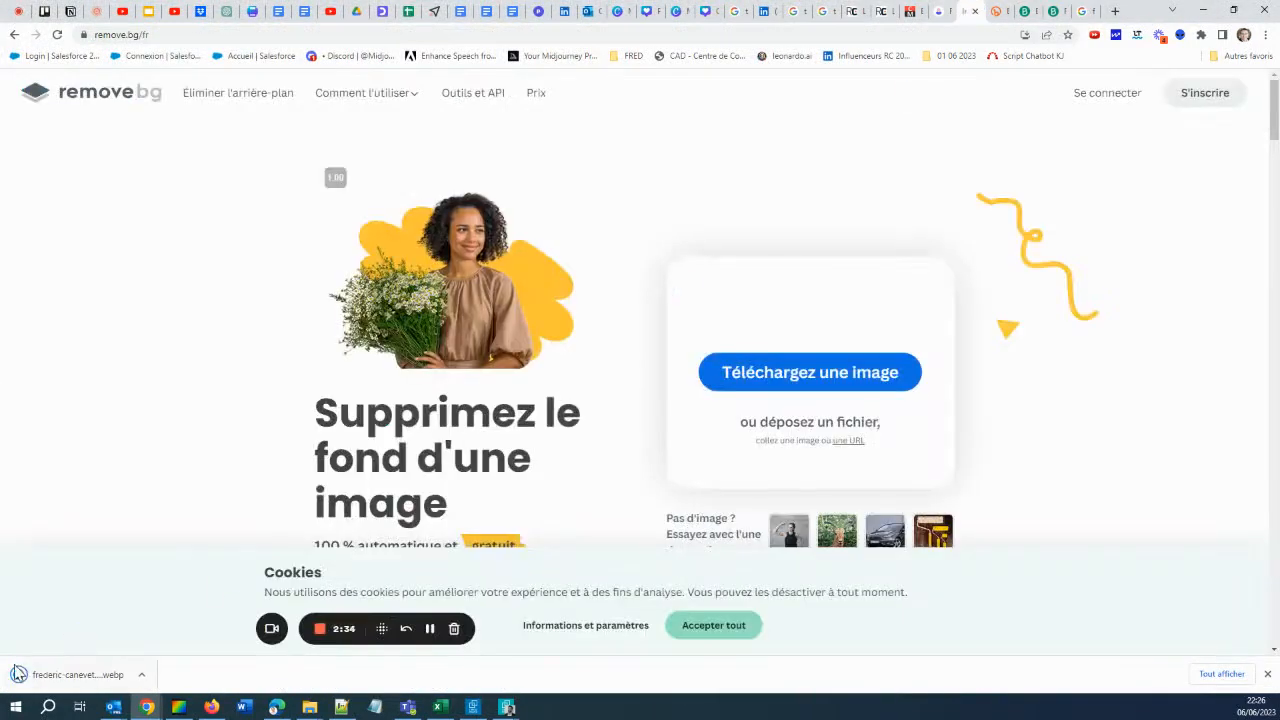
drag(40, 676, 444, 311)
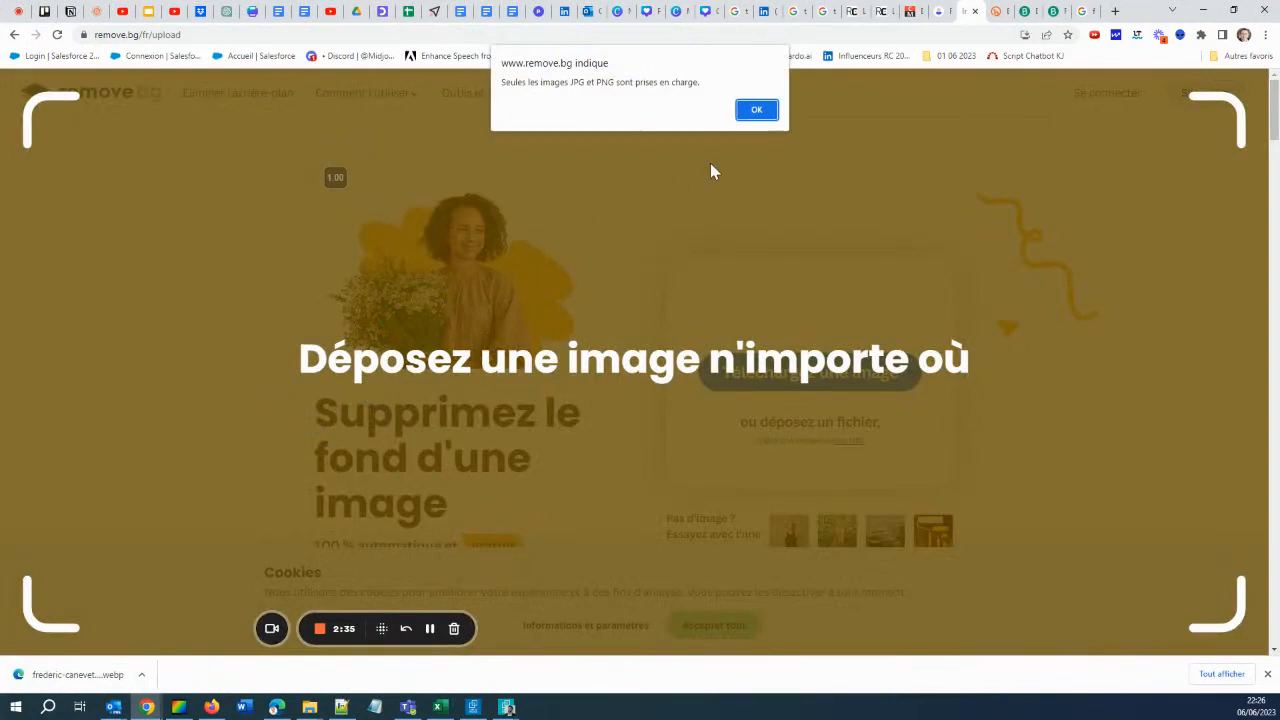
click(771, 112)
Return to the Google results, open the speaker's Dunod portrait and save the image as a JPEG in Téléchargements
click(941, 12)
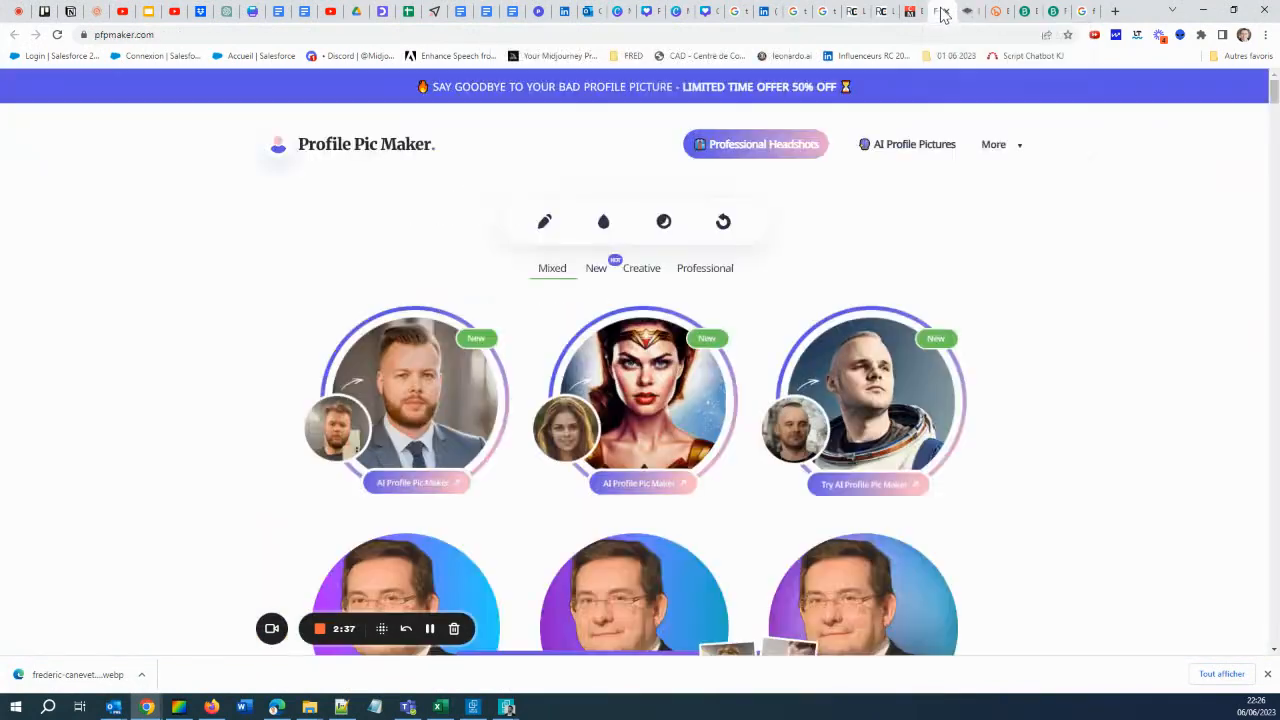
click(1084, 11)
click(448, 414)
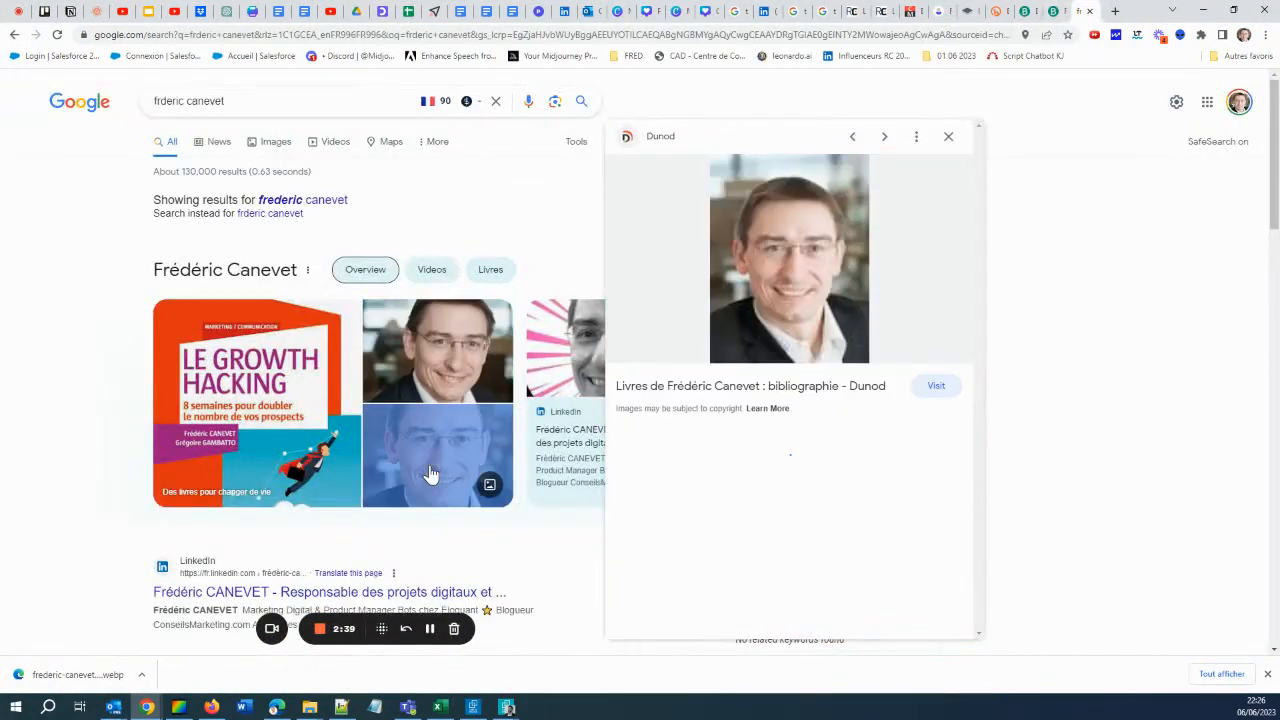
right_click(805, 222)
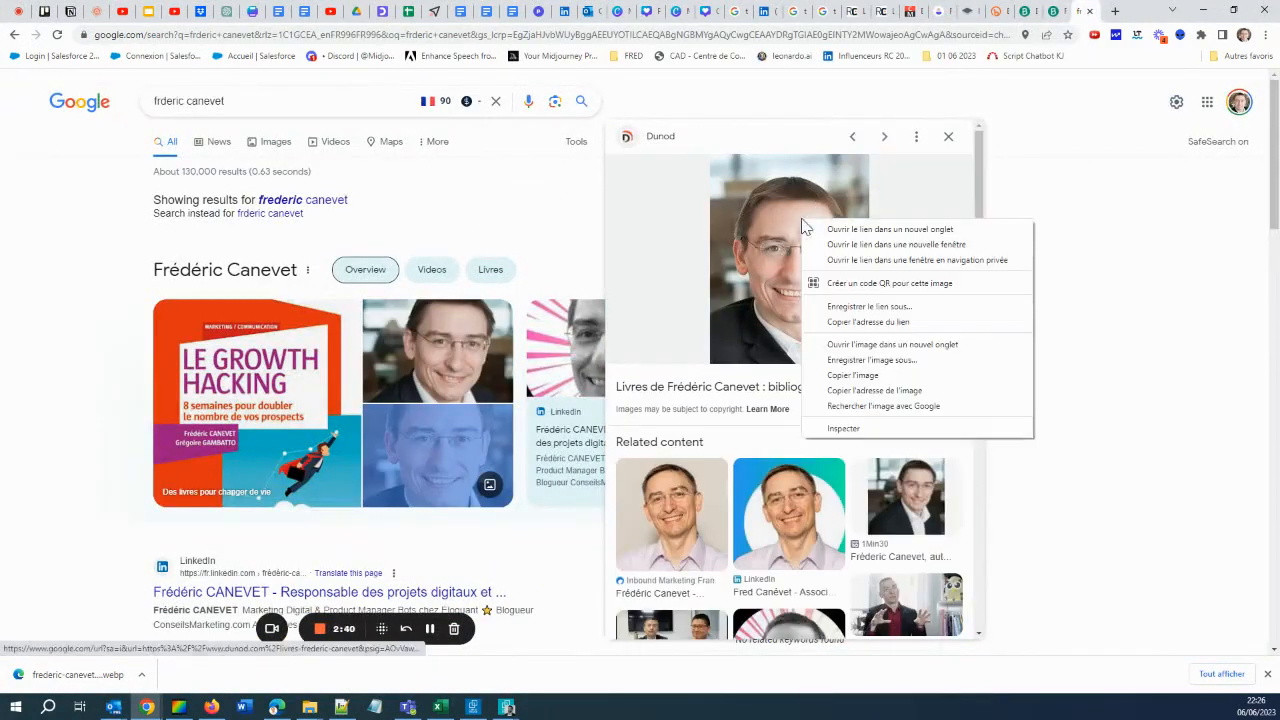
click(875, 360)
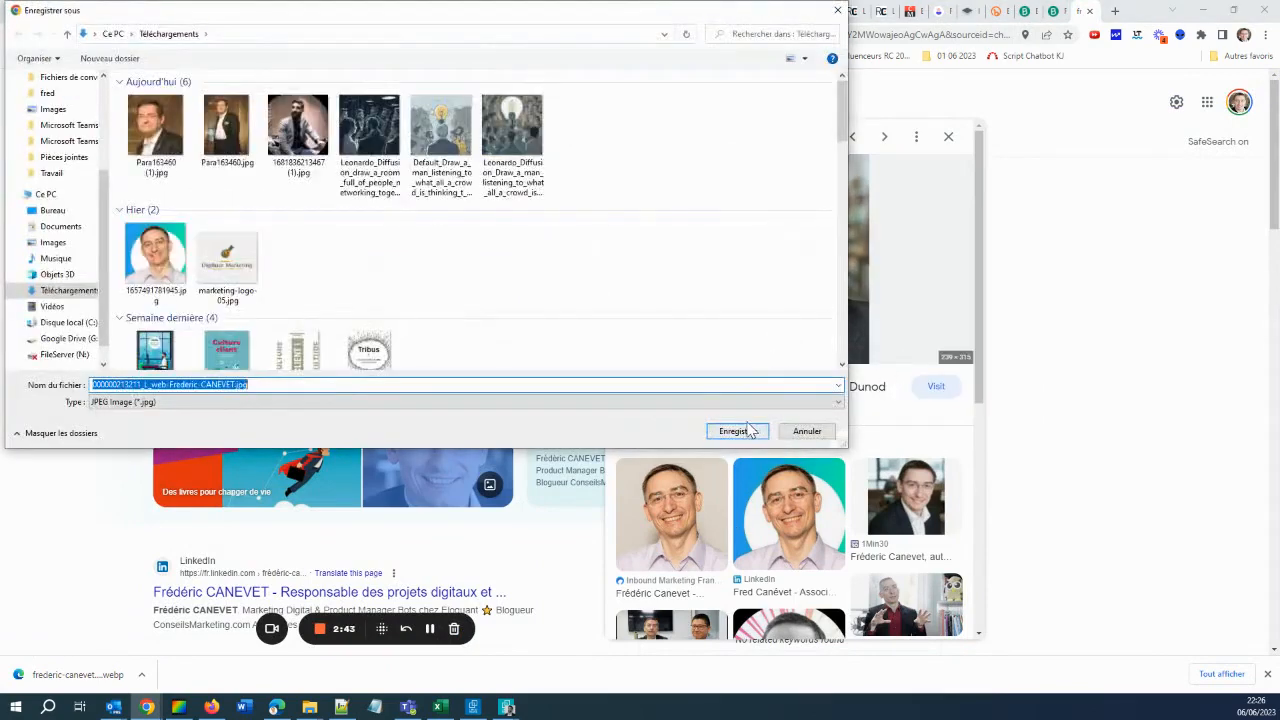
click(735, 431)
Upload the saved JPG portrait to remove.bg and also to Profile Pic Maker to generate profile pictures
click(958, 11)
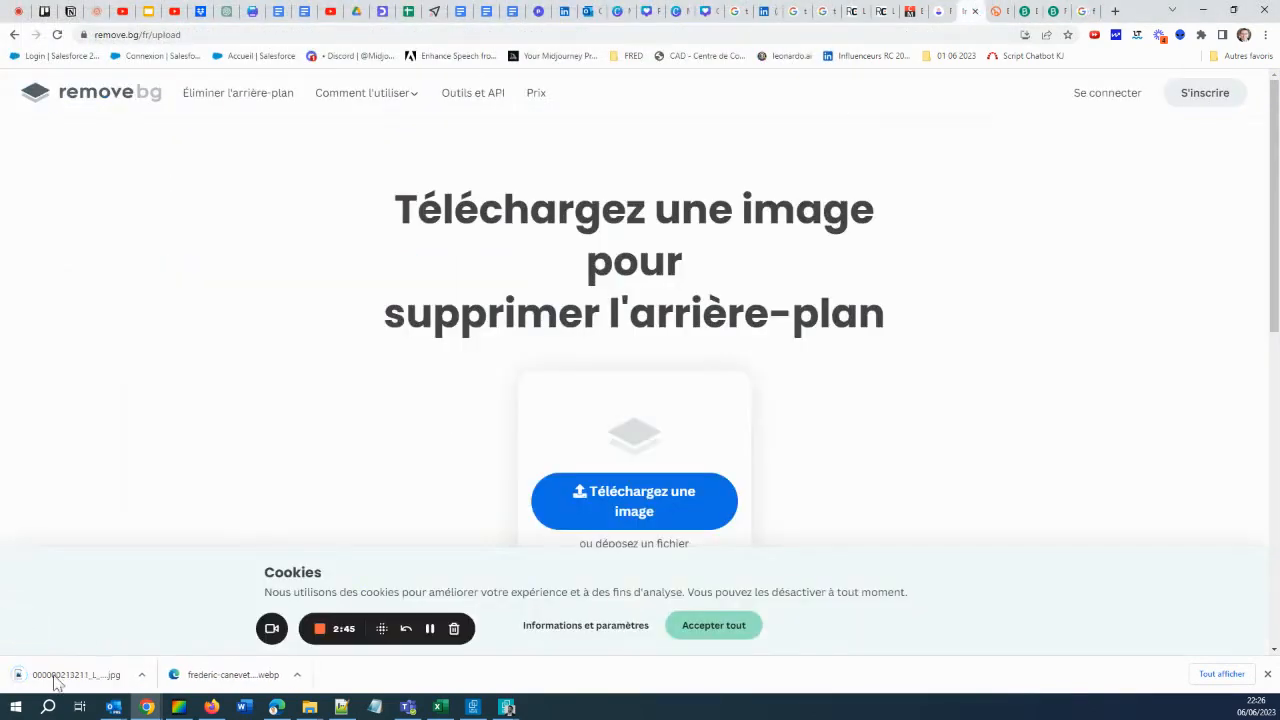
drag(55, 680, 614, 257)
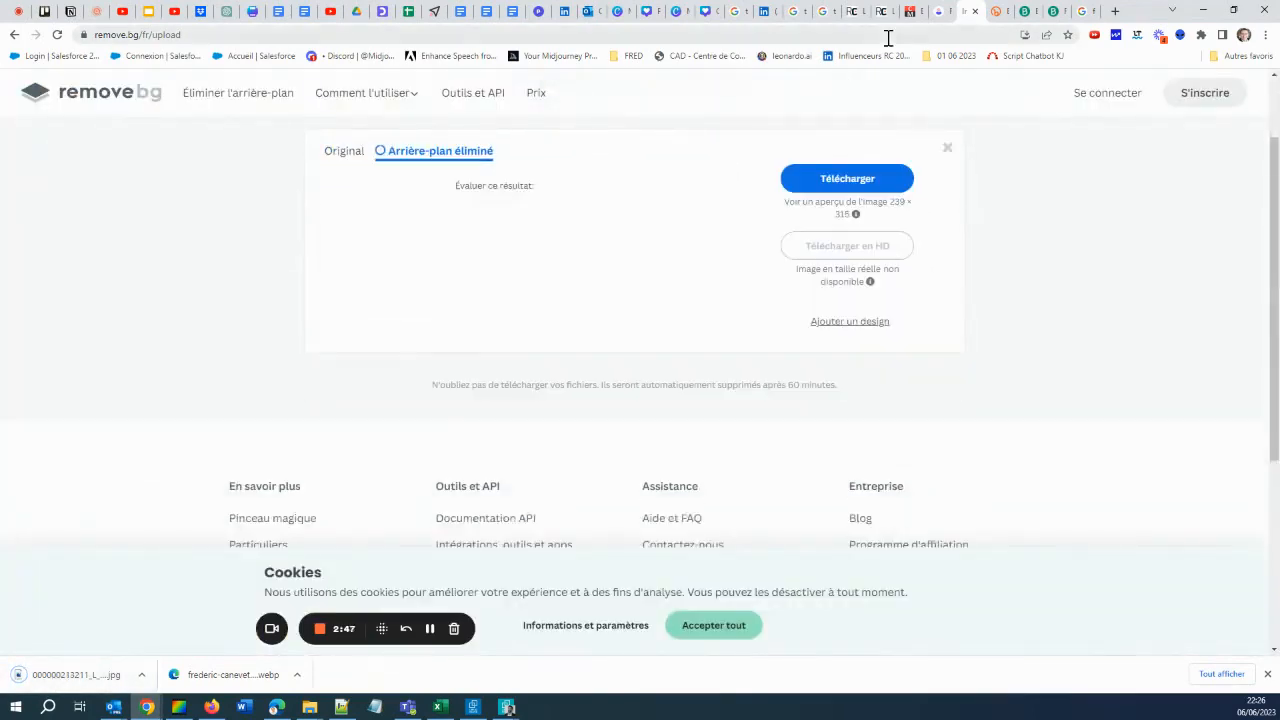
click(935, 12)
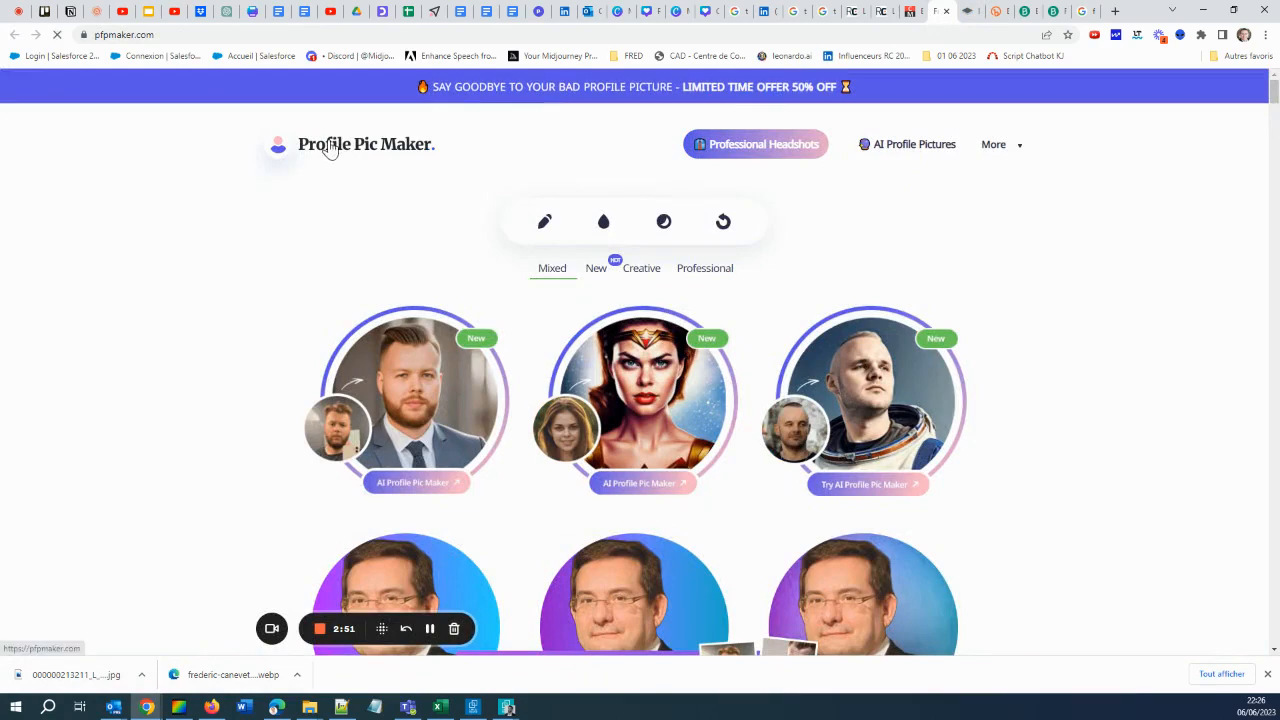
click(329, 149)
drag(80, 678, 708, 330)
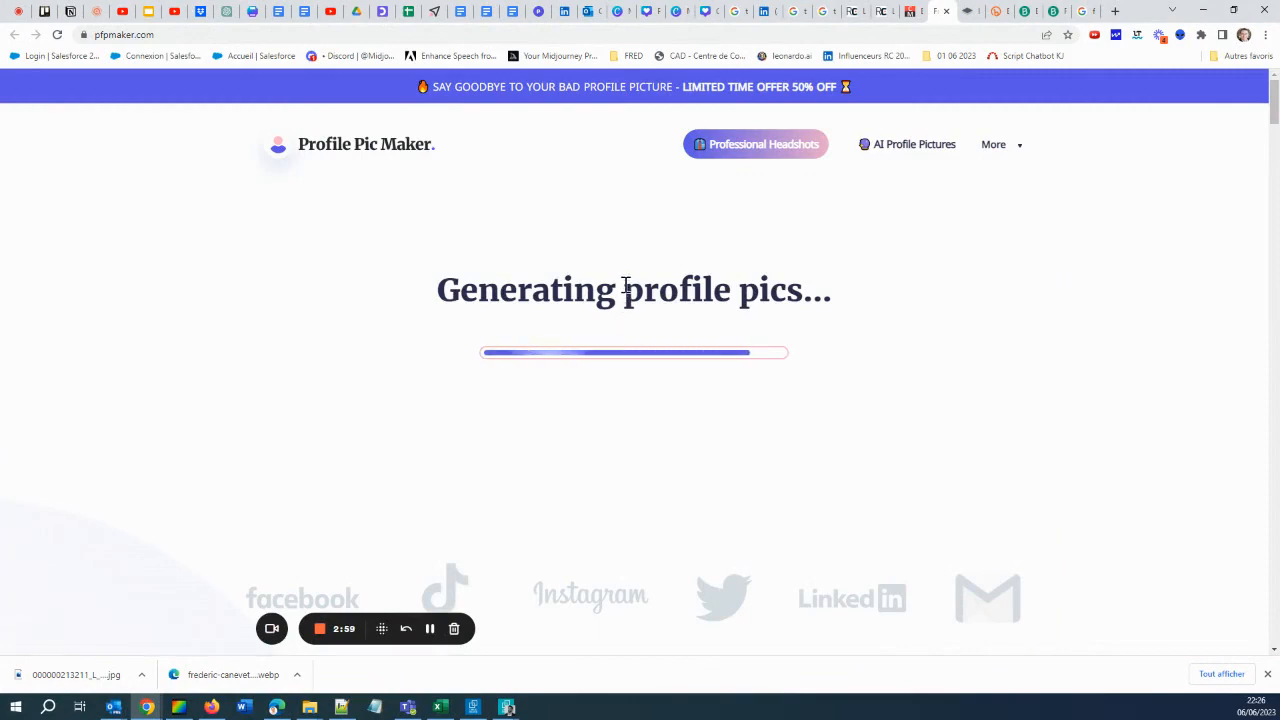
Browse the generated profile pictures and preview the matching backgrounds for the one with red and orange shapes
scroll(624, 288, down, 5)
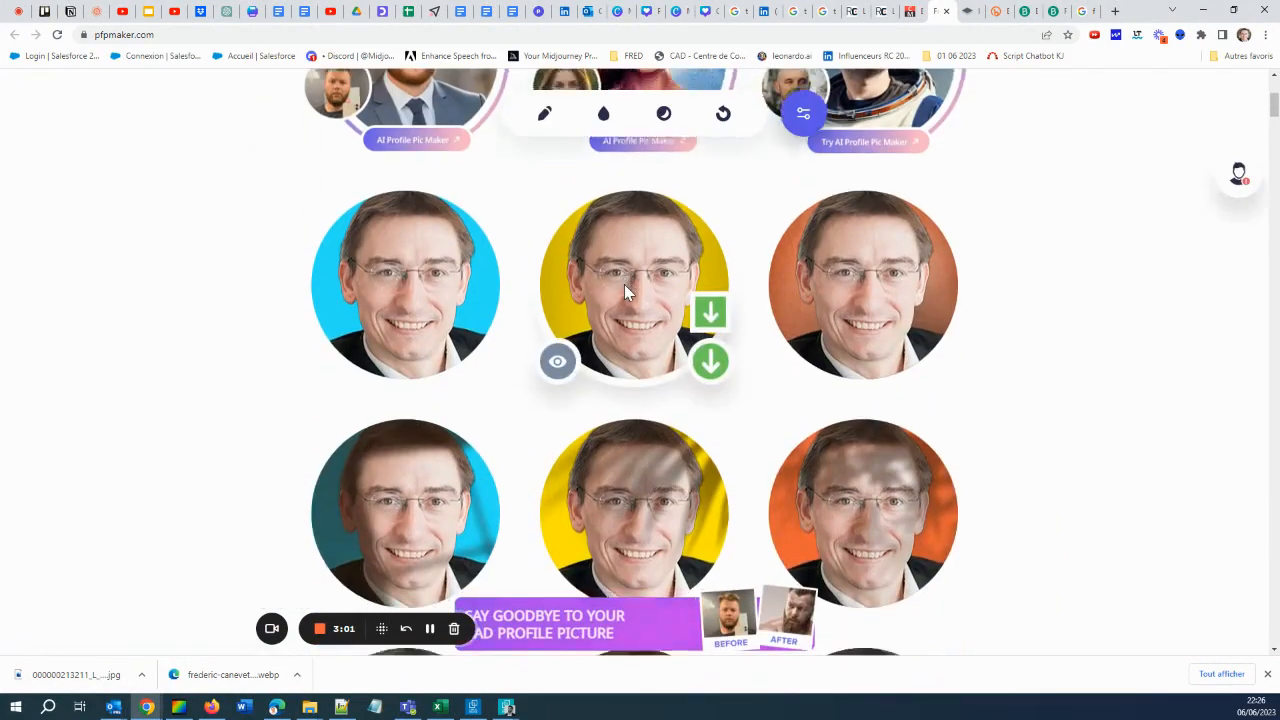
scroll(624, 288, down, 17)
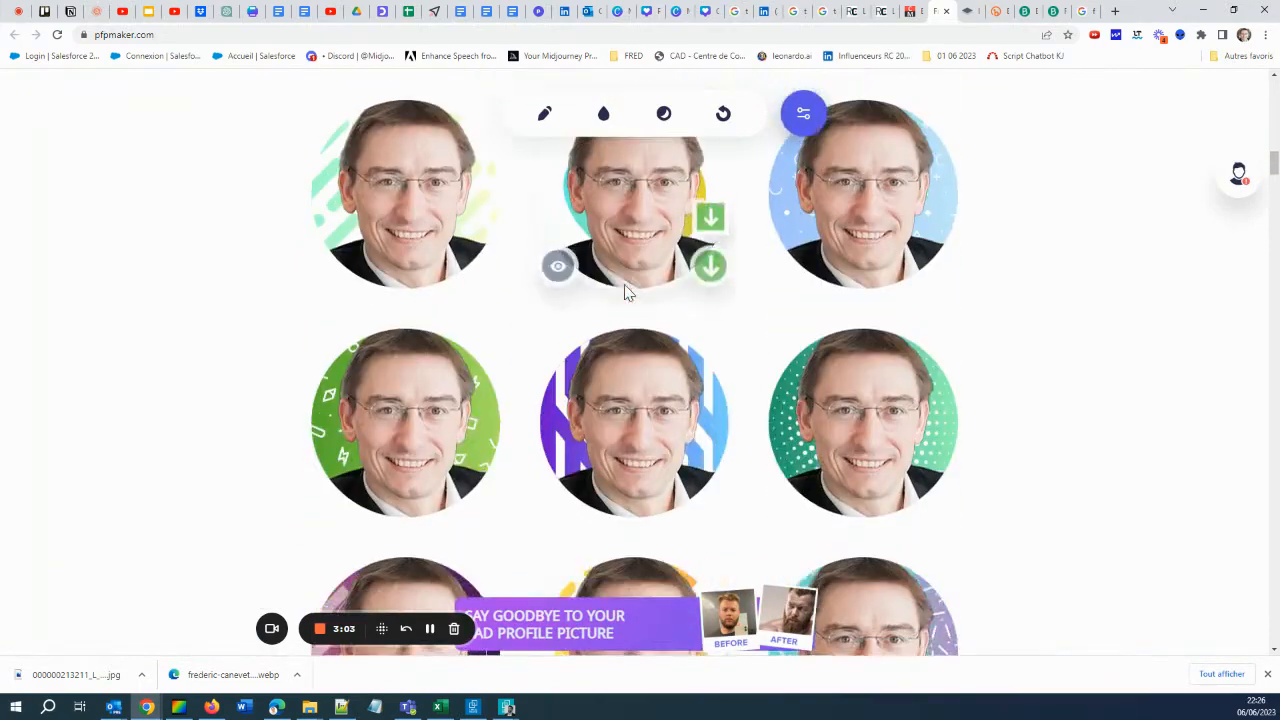
scroll(632, 338, down, 10)
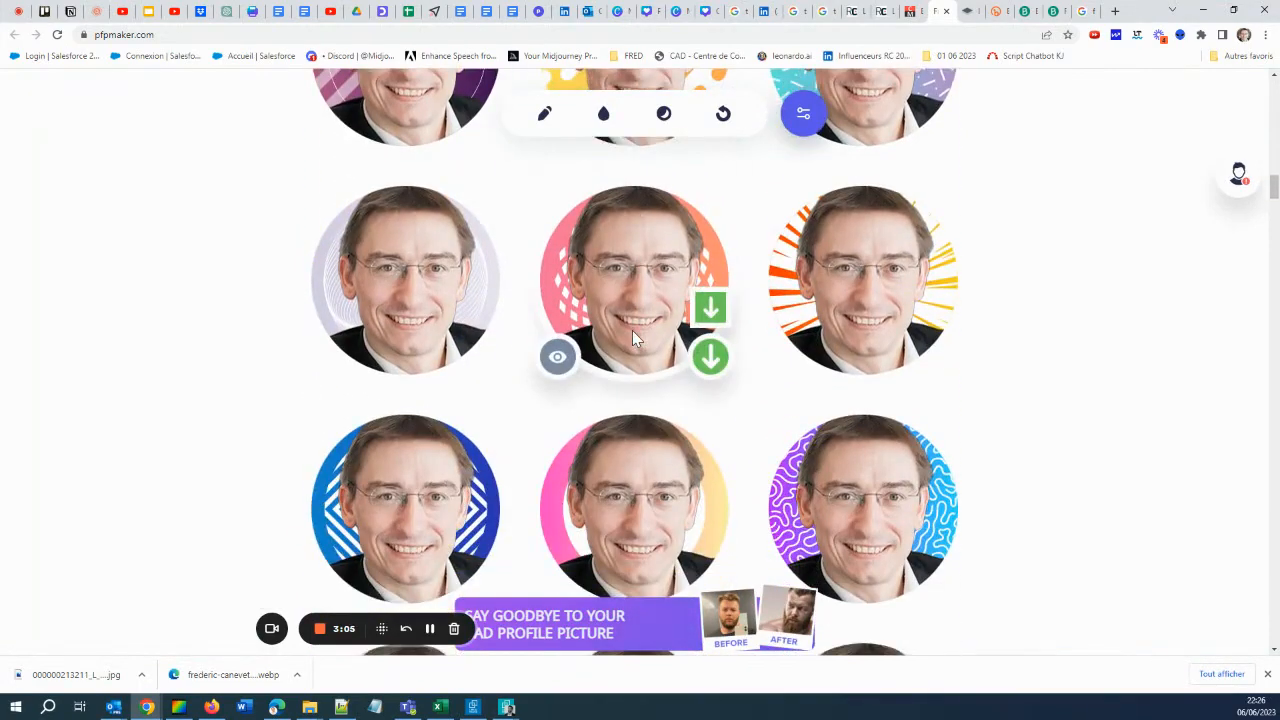
scroll(632, 338, down, 8)
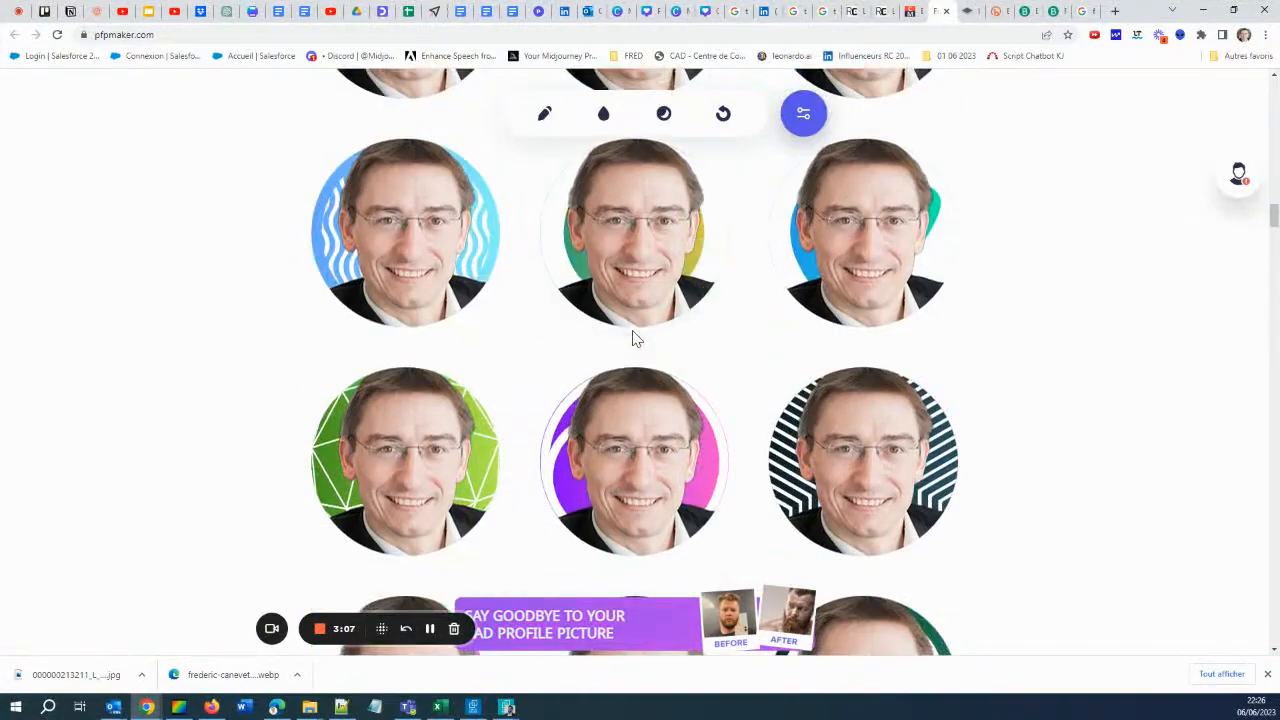
scroll(632, 338, down, 2)
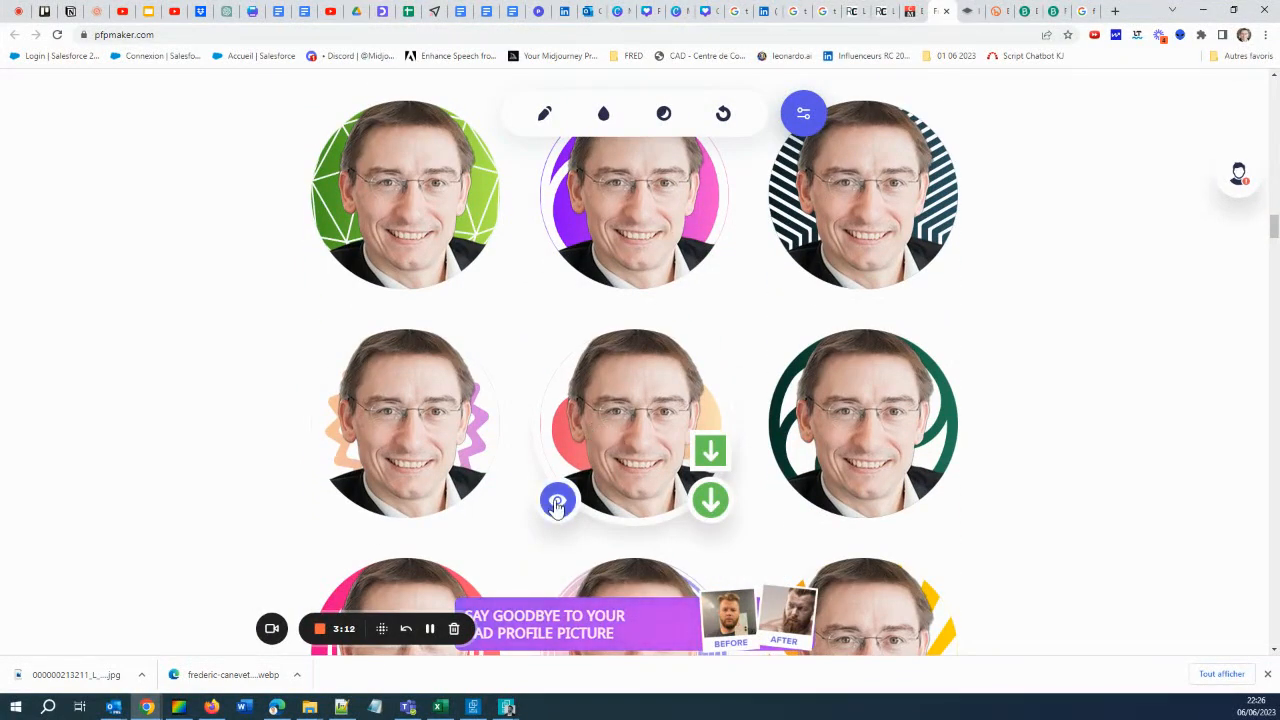
click(557, 503)
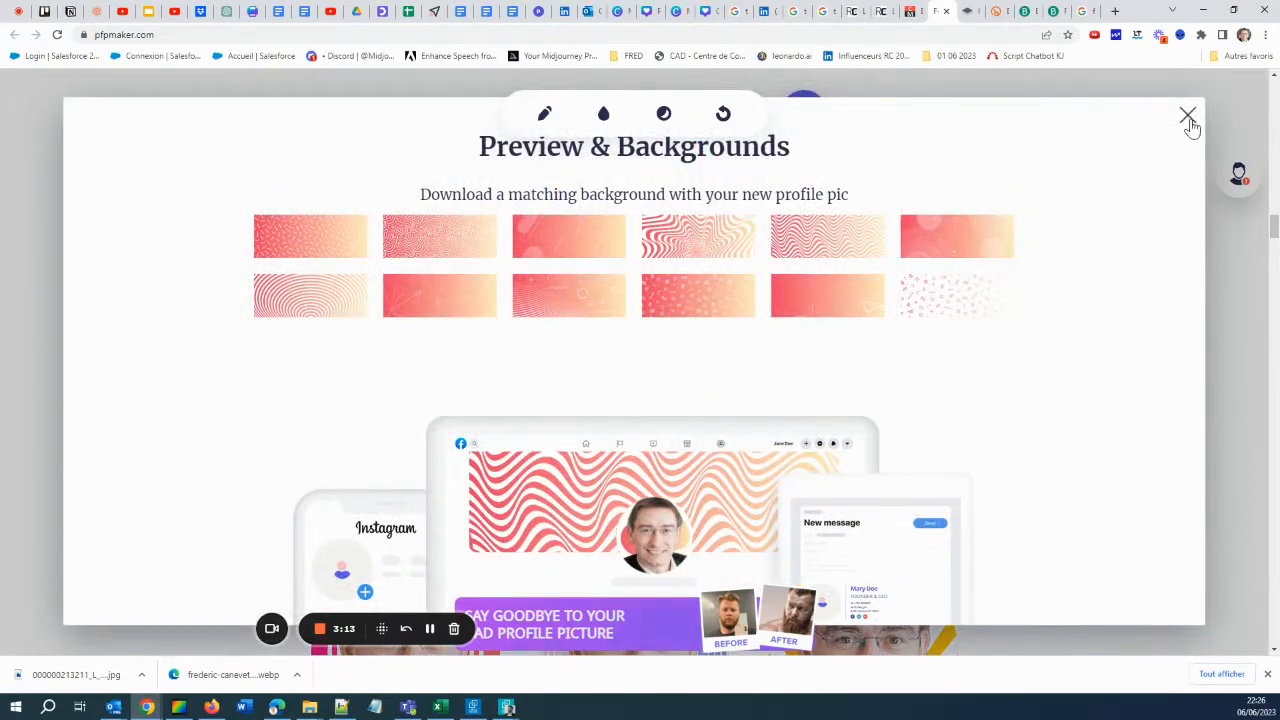
click(1188, 117)
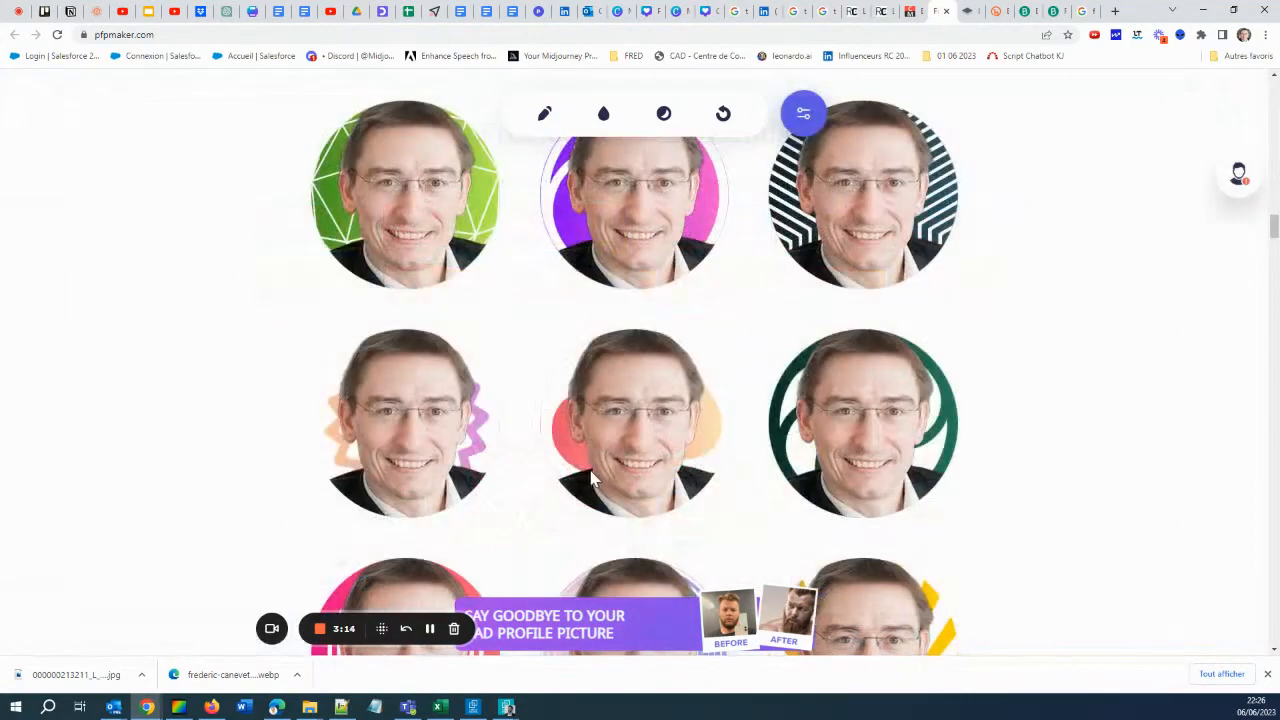
Change the profile picture backgrounds to the solid pinkish-red colour and download the round version of the previewed design
click(604, 118)
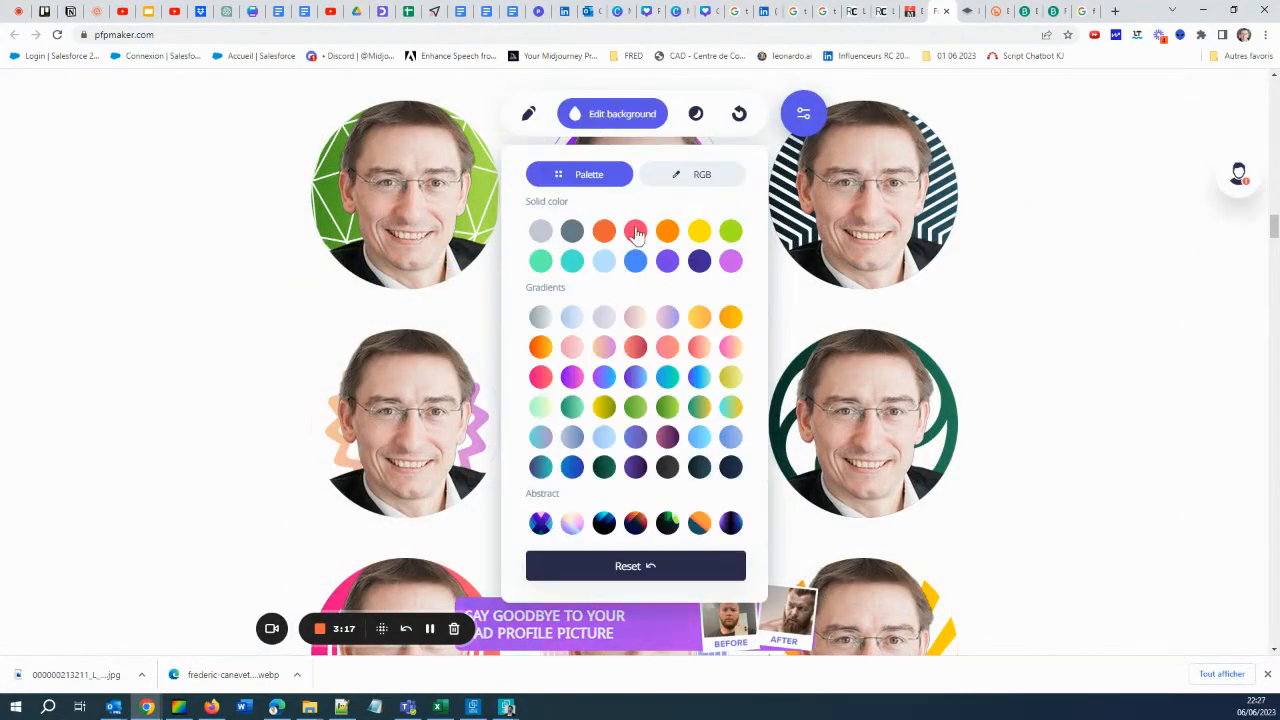
click(636, 231)
click(231, 361)
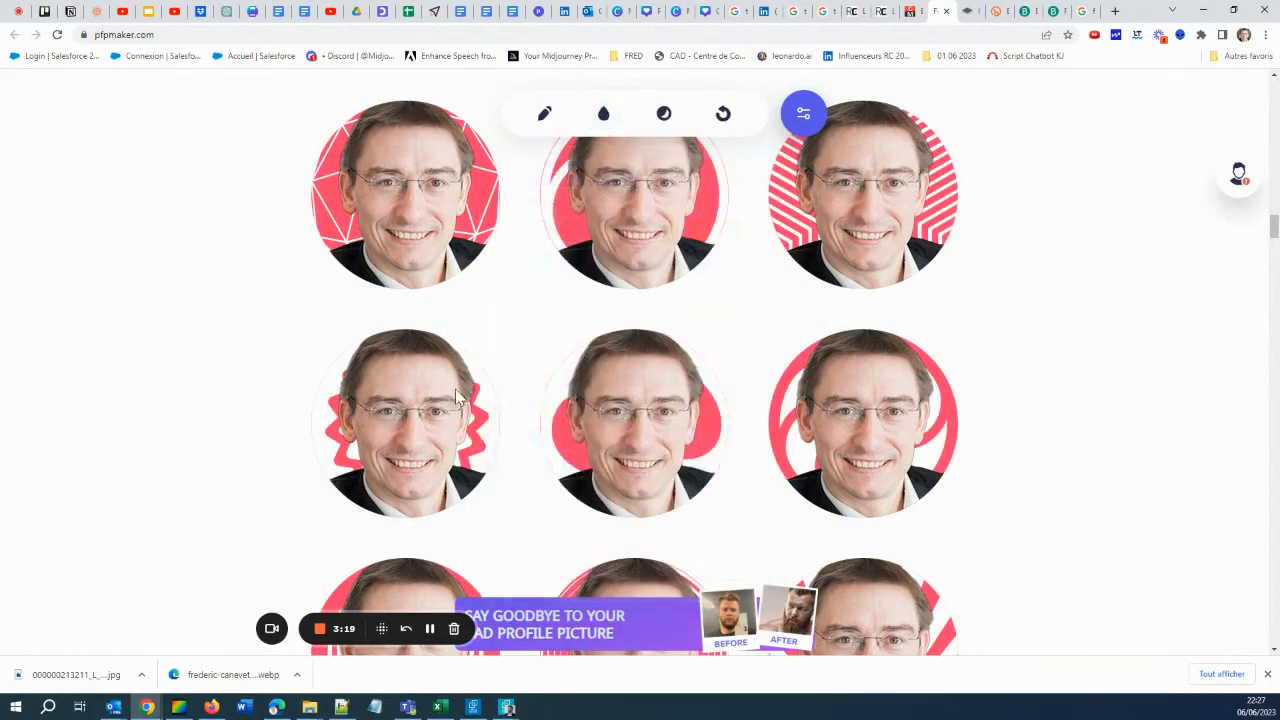
mouse_move(710, 478)
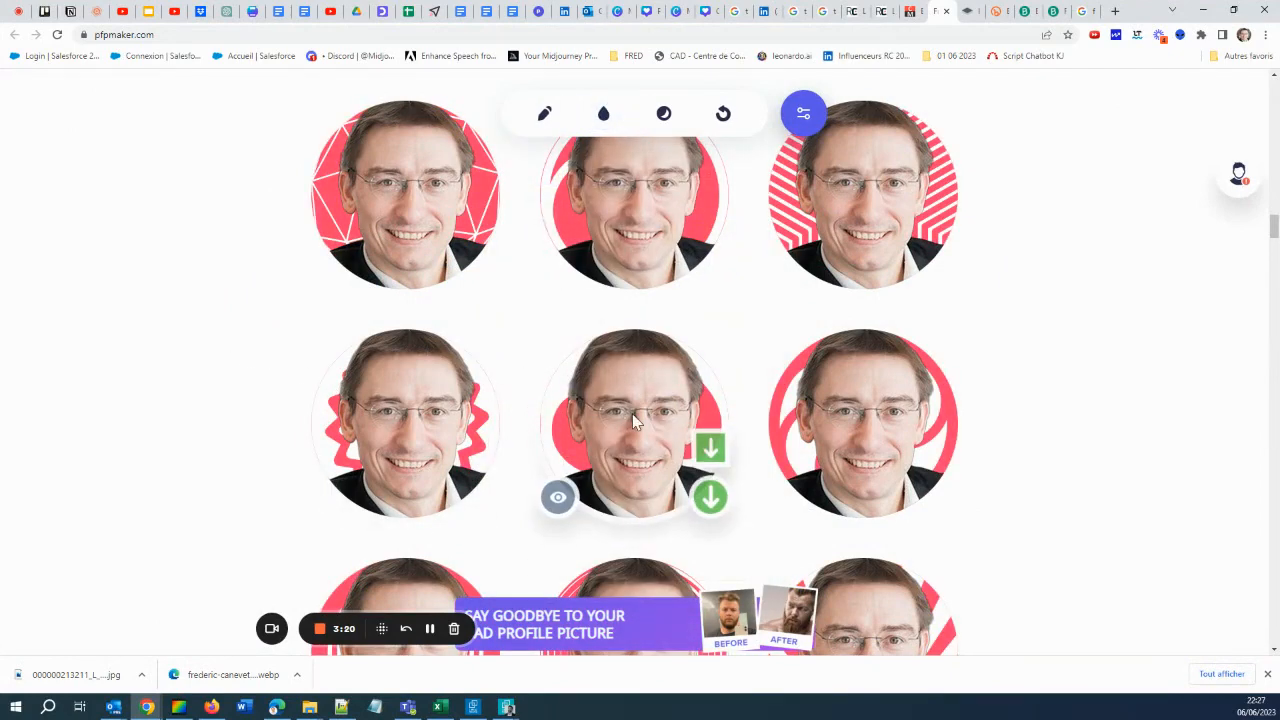
click(710, 500)
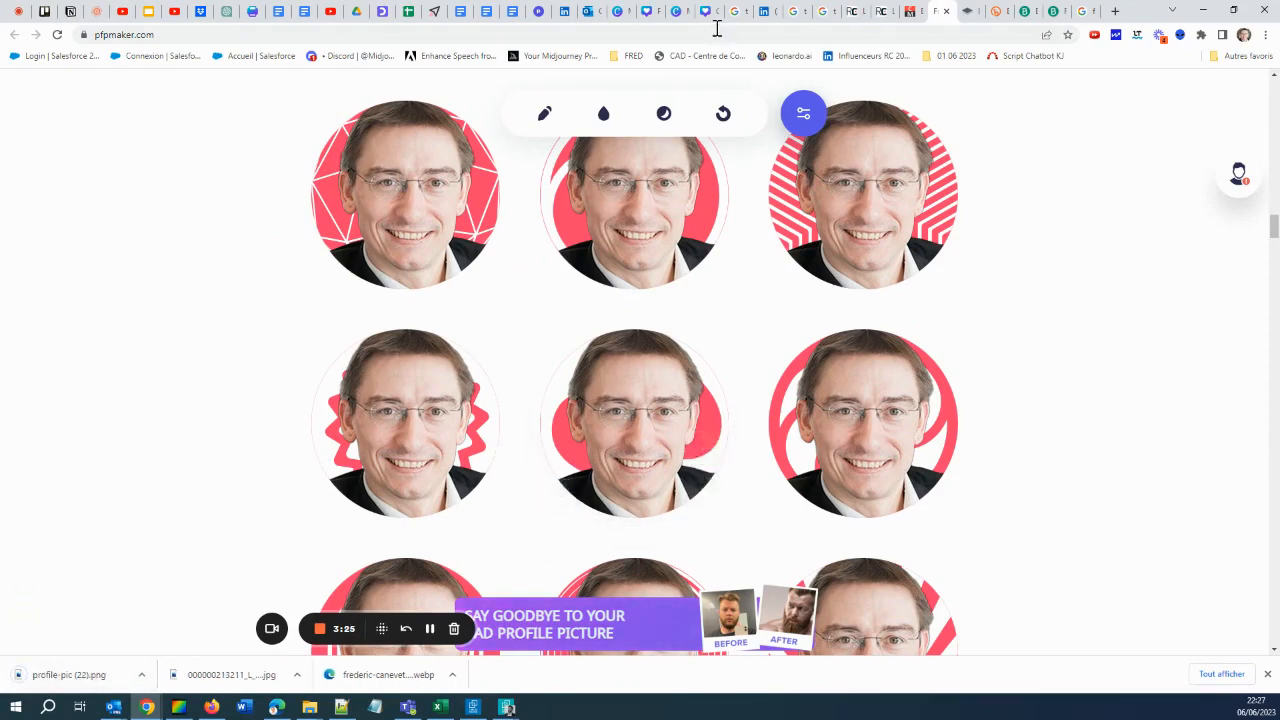
Switch to the Canva webinar design, upload profile-pic (22).png and place it in the circular speaker photo frame
click(646, 11)
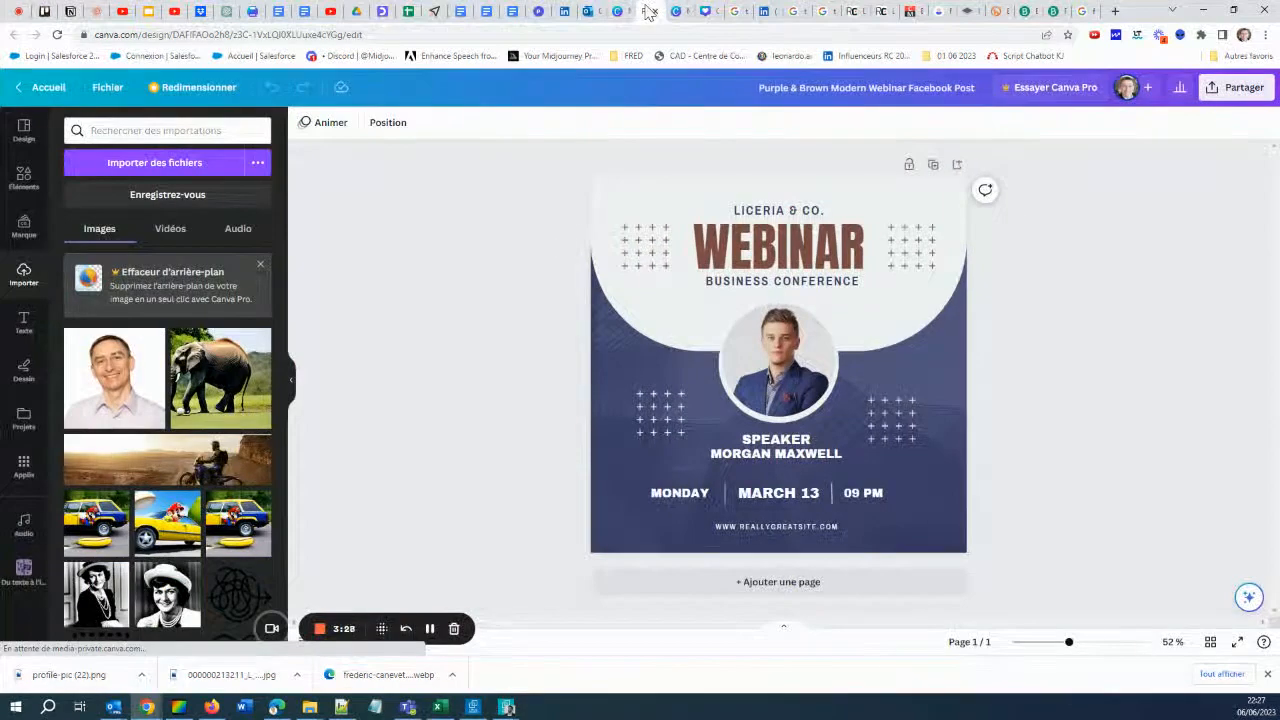
click(785, 390)
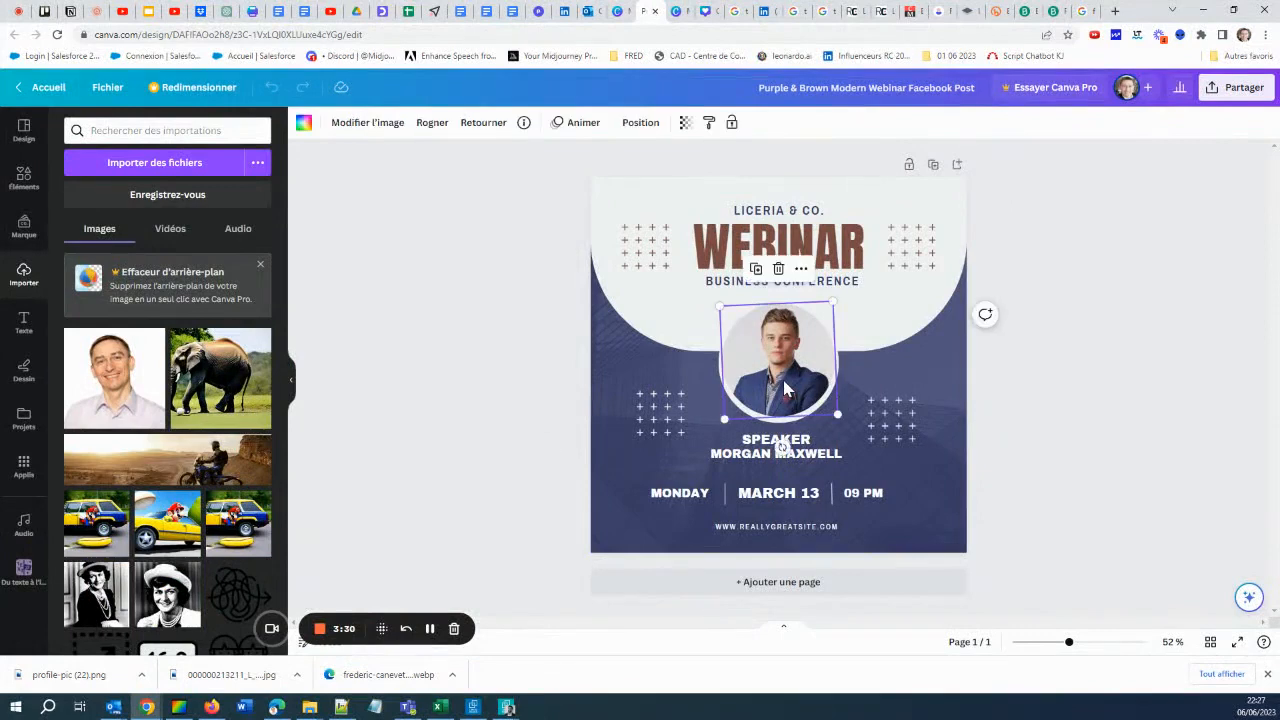
drag(77, 665, 122, 372)
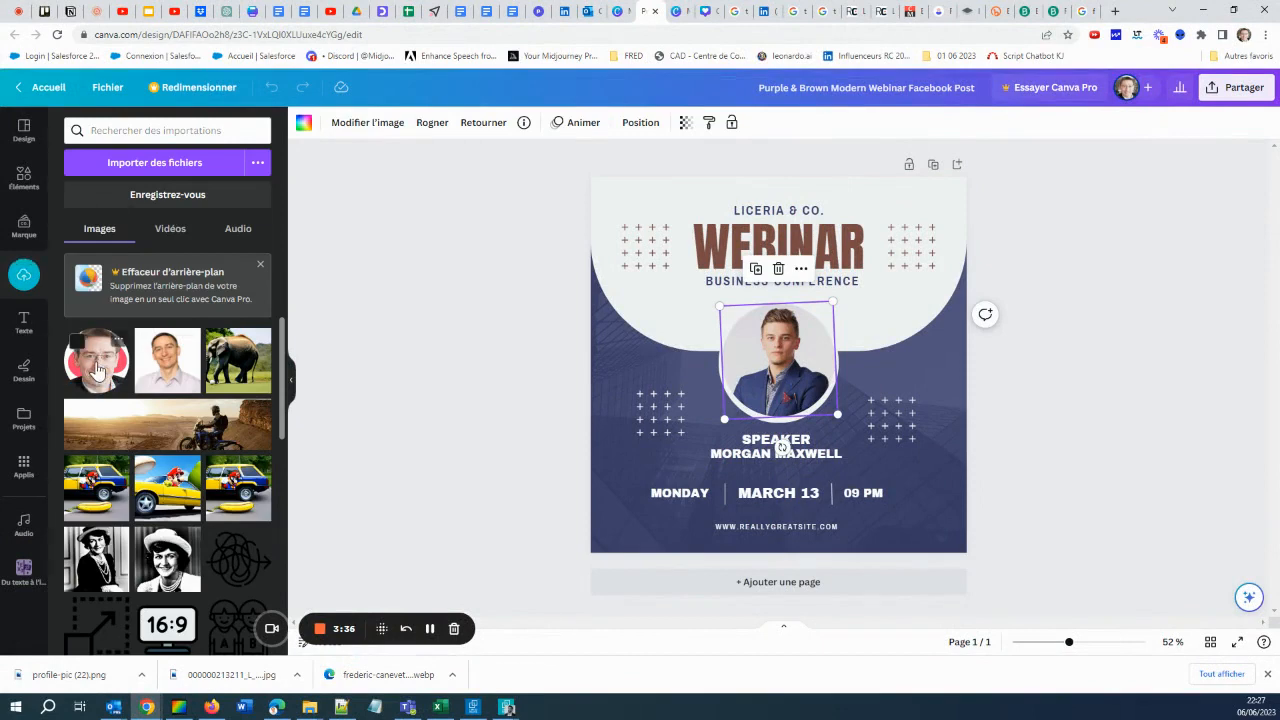
drag(97, 368, 761, 339)
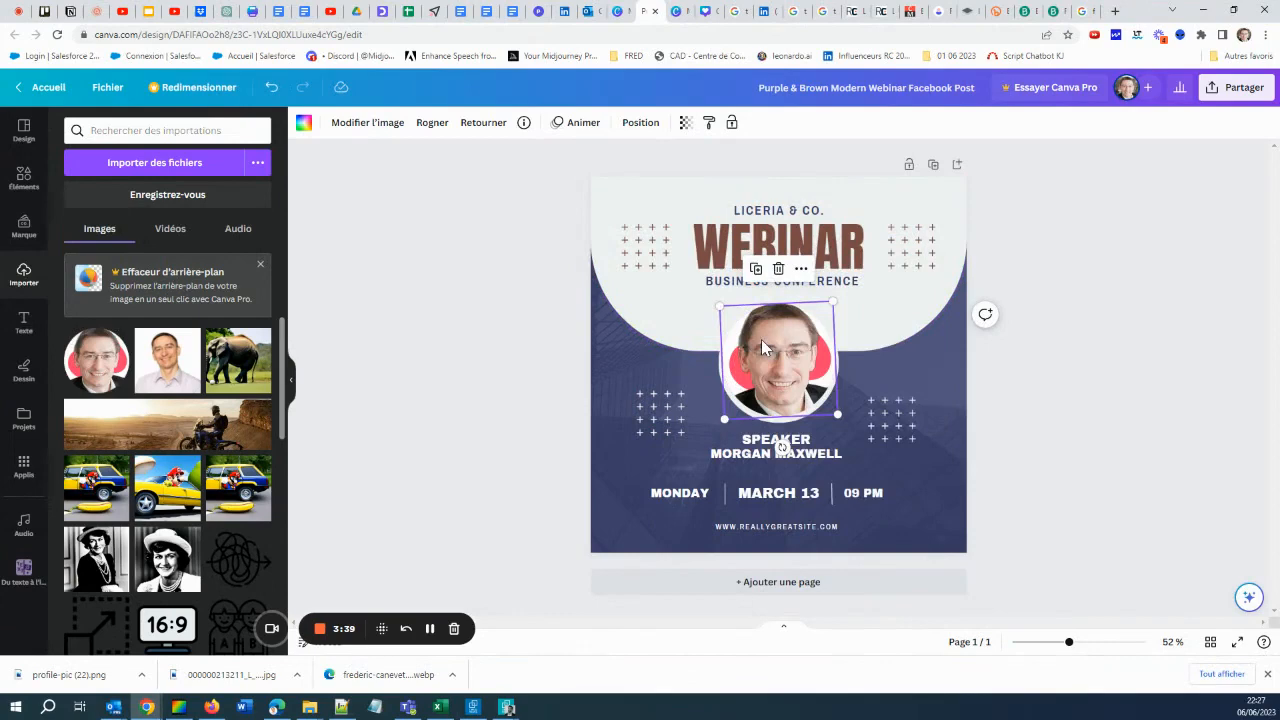
click(325, 378)
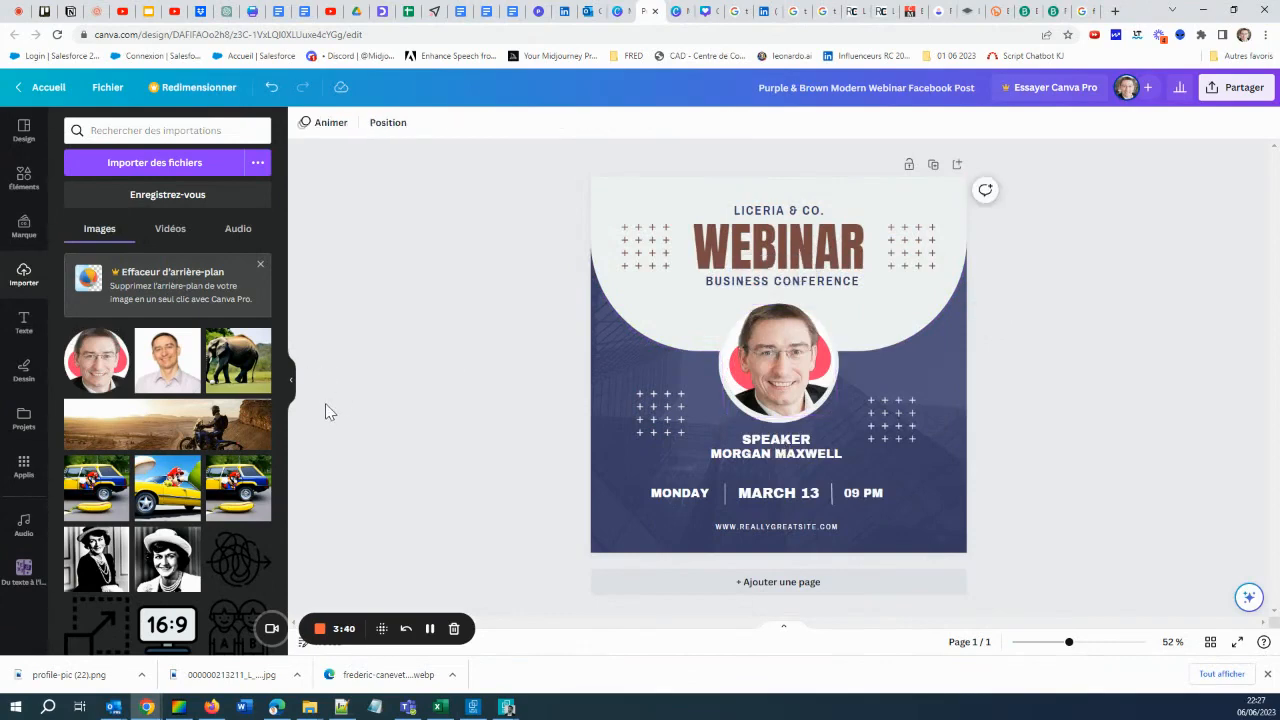
Replace the company name above the WEBINAR title with "RDV LE 6 JUIN A 22H"
double_click(788, 210)
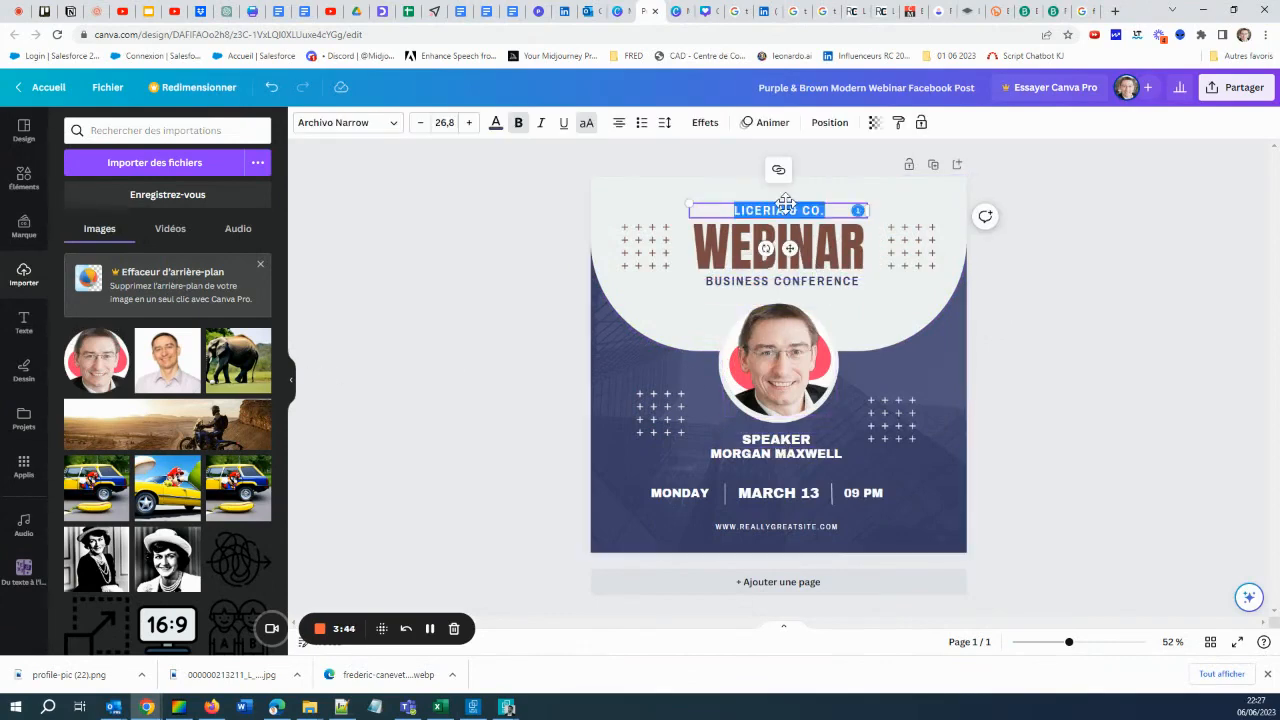
text(RDV)
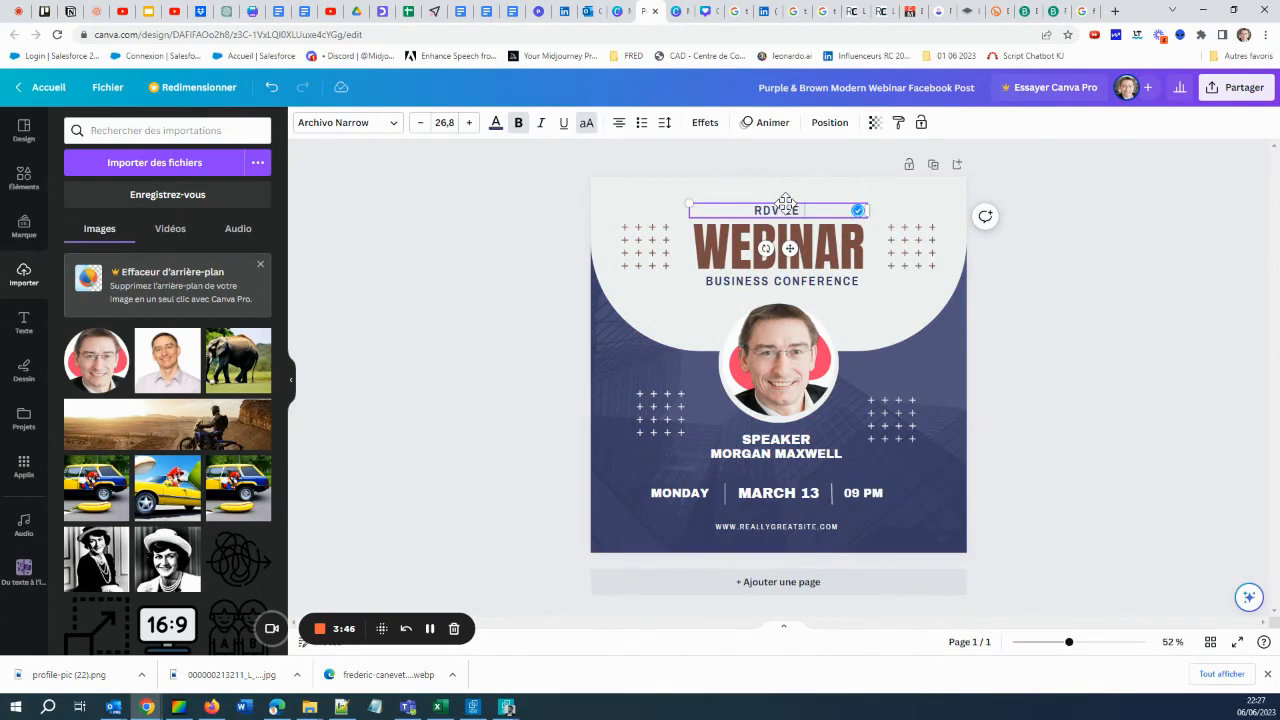
text( LE JUIO)
key(BackSpace)
text(N A 22H)
Replace the "BUSINESS CONFERENCE" subtitle with "COMMENT FAIRE UNE BANNIERE DE WEBINAIRE" and select all of its text
click(744, 287)
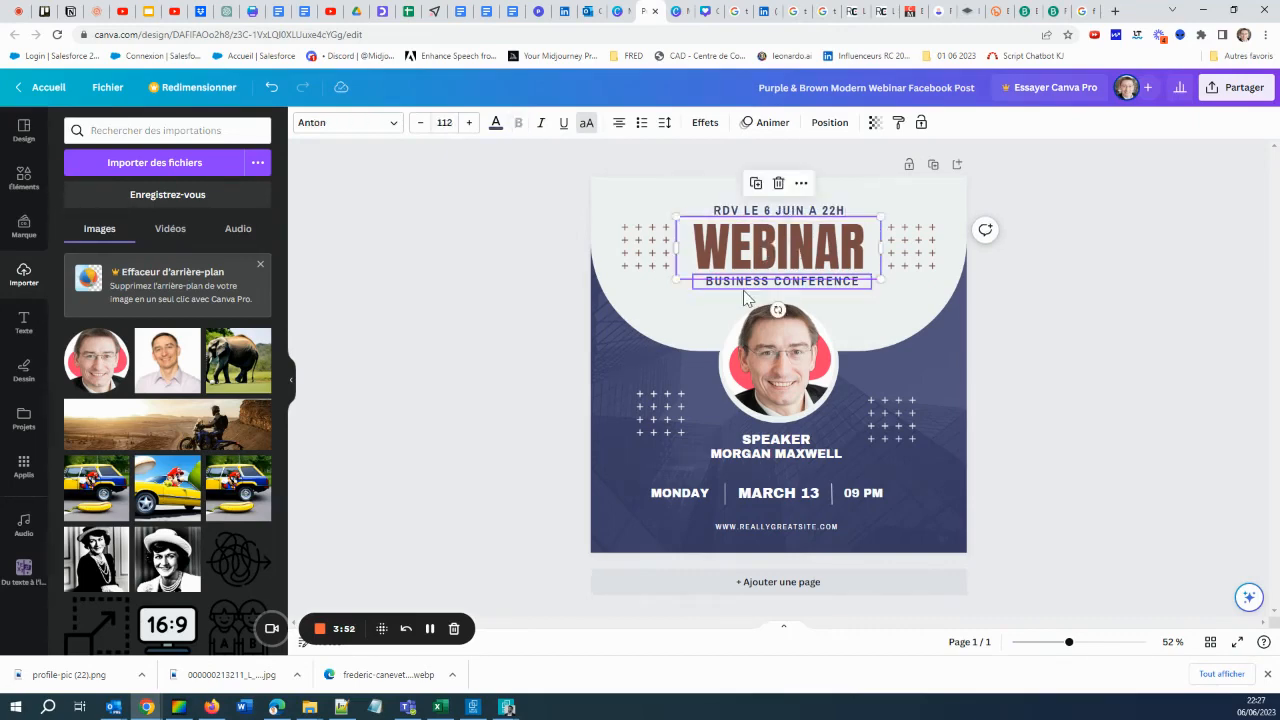
double_click(744, 289)
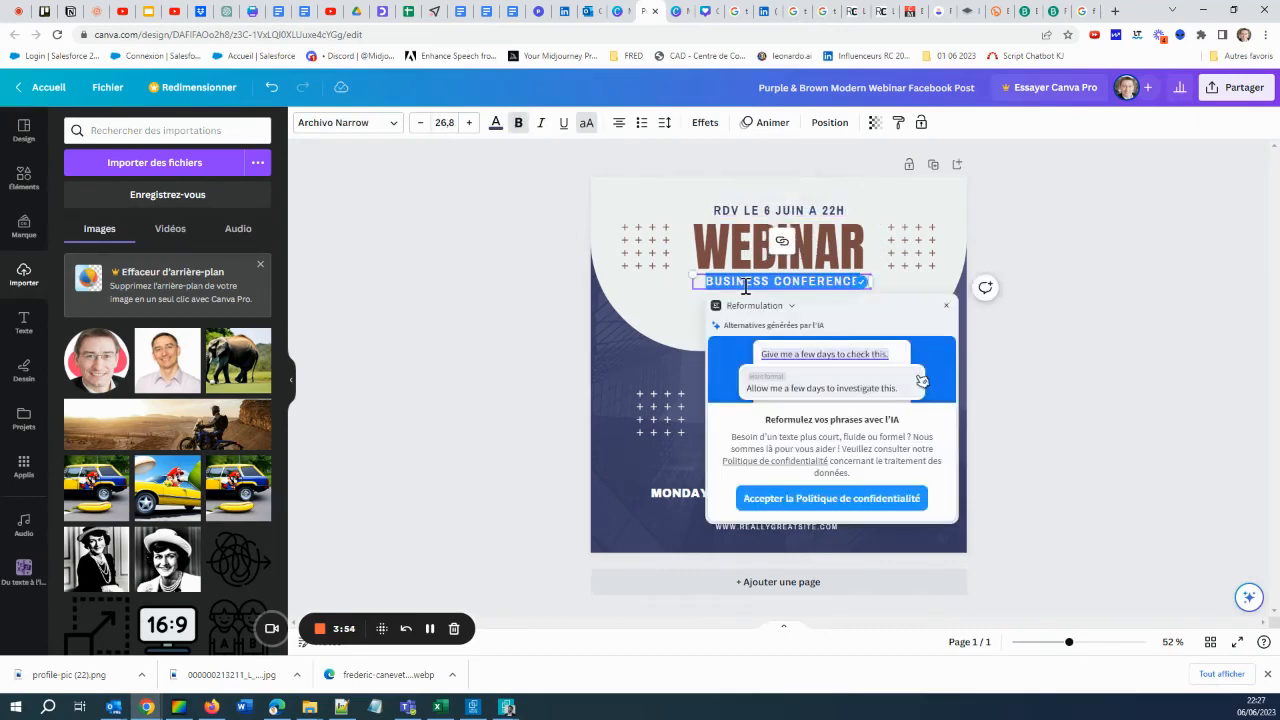
text(COMMENT D)
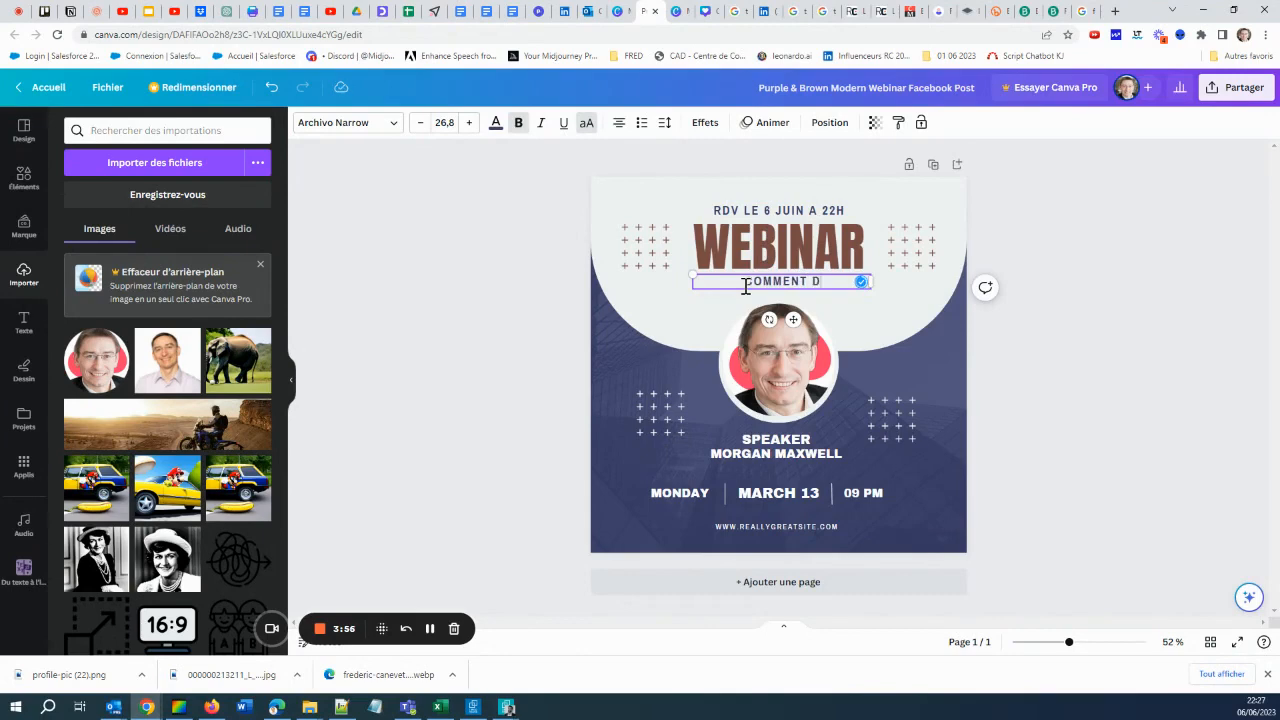
text(E)
key(BackSpace)
key(BackSpace)
text(FAIRTE UN)
key(BackSpace)
key(BackSpace)
key(BackSpace)
key(BackSpace)
key(BackSpace)
text(RE UNE)
key(BackSpace)
key(BackSpace)
key(BackSpace)
key(BackSpace)
key(BackSpace)
key(BackSpace)
text(E UNE BANNIERE)
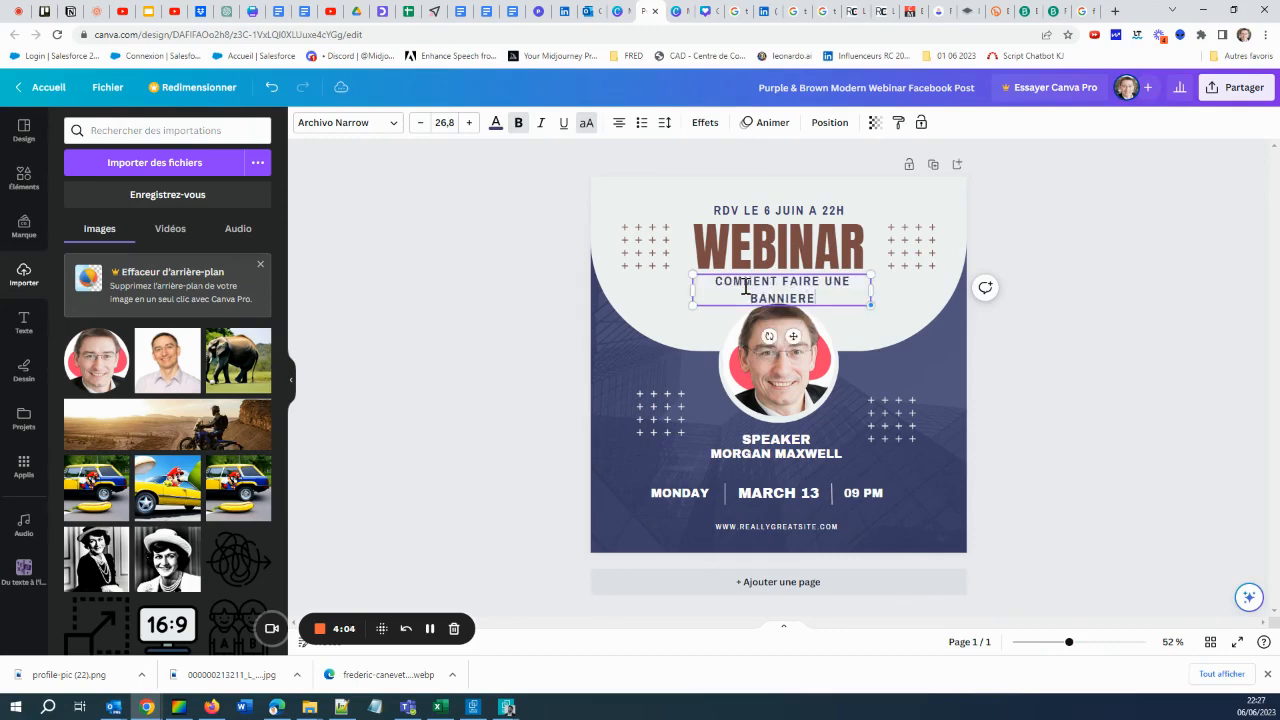
text( DE WNEBIN)
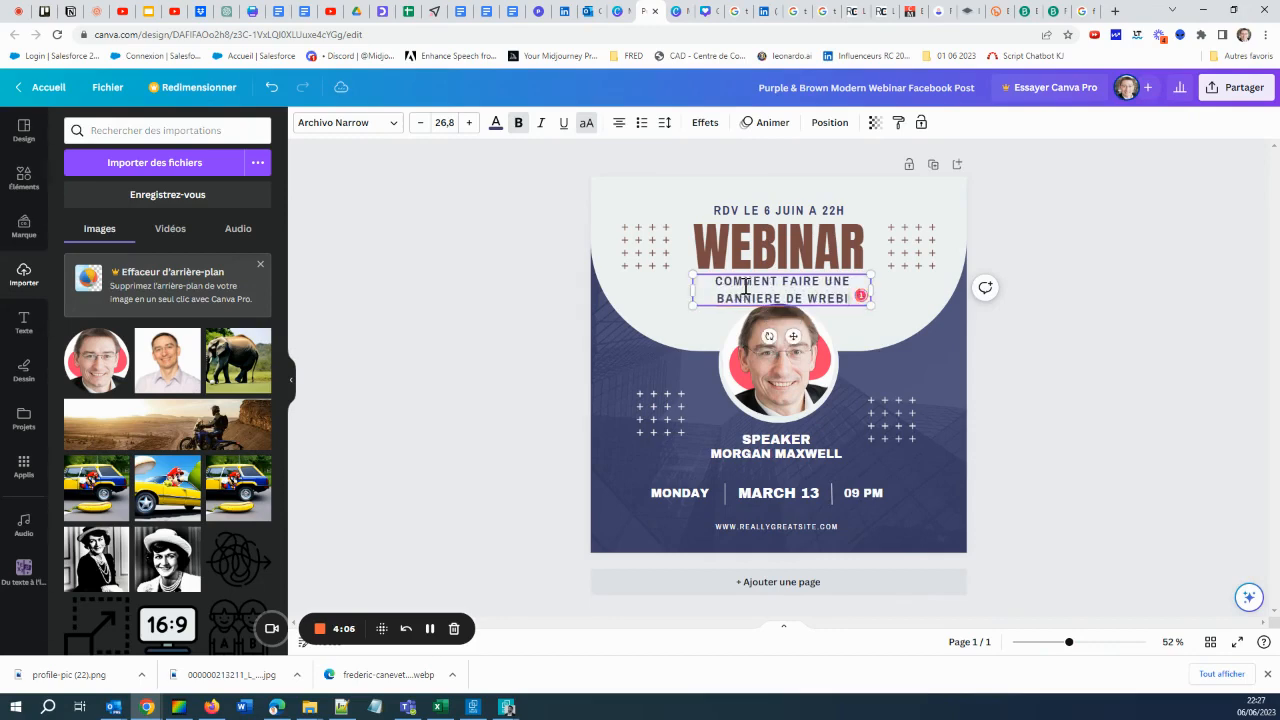
key(BackSpace)
key(BackSpace)
key(BackSpace)
key(BackSpace)
key(BackSpace)
text(E)
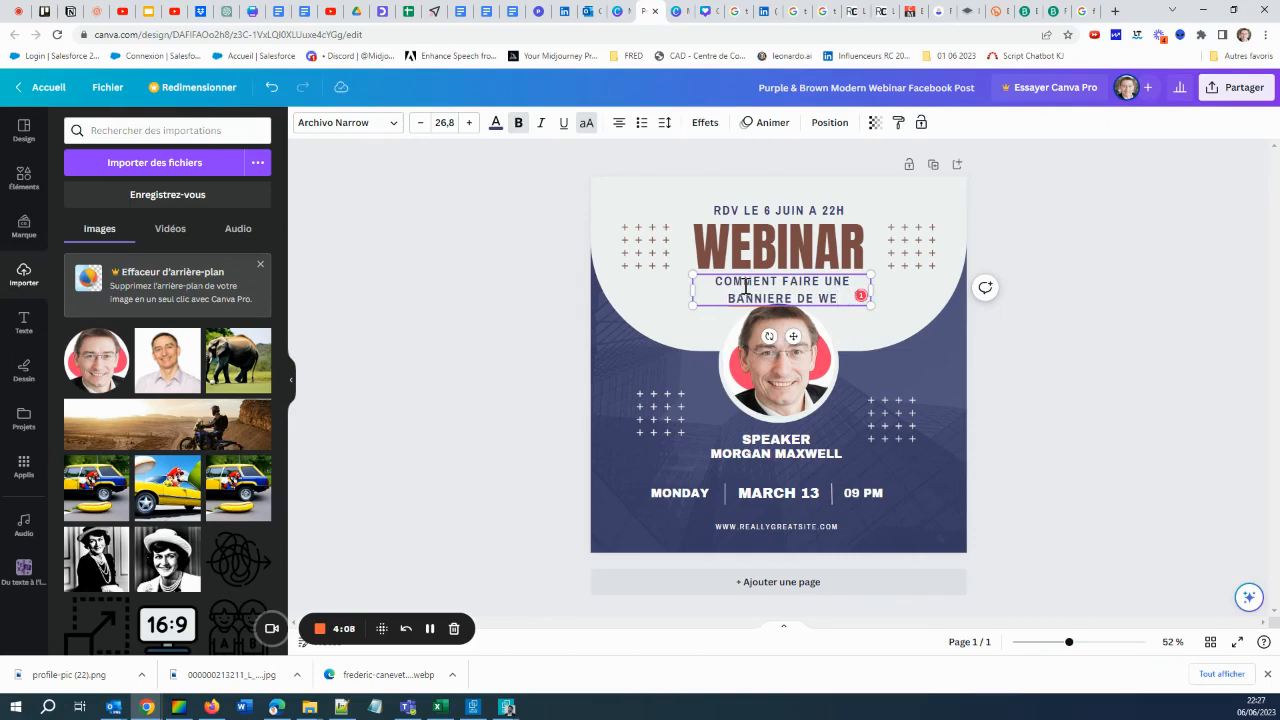
text(BINAIRE)
key(ctrl+a)
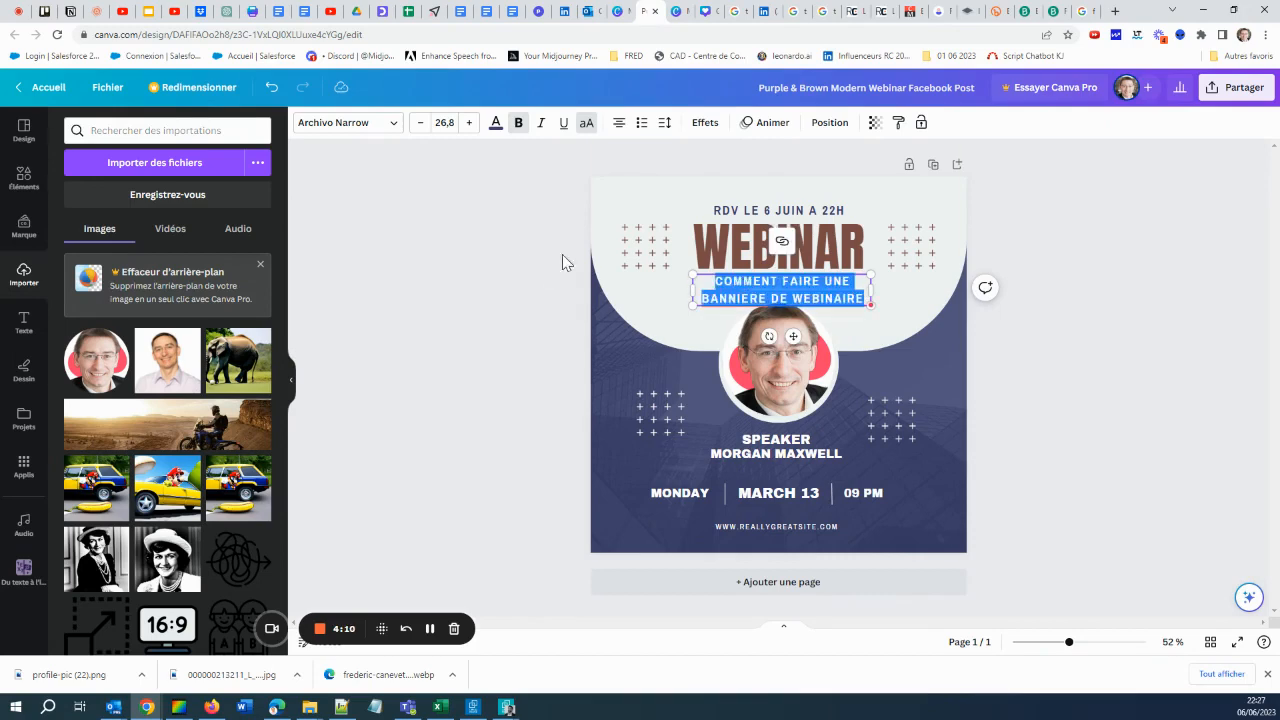
Turn off the all-caps formatting on the subtitle and increase its font size to 29,8
click(587, 123)
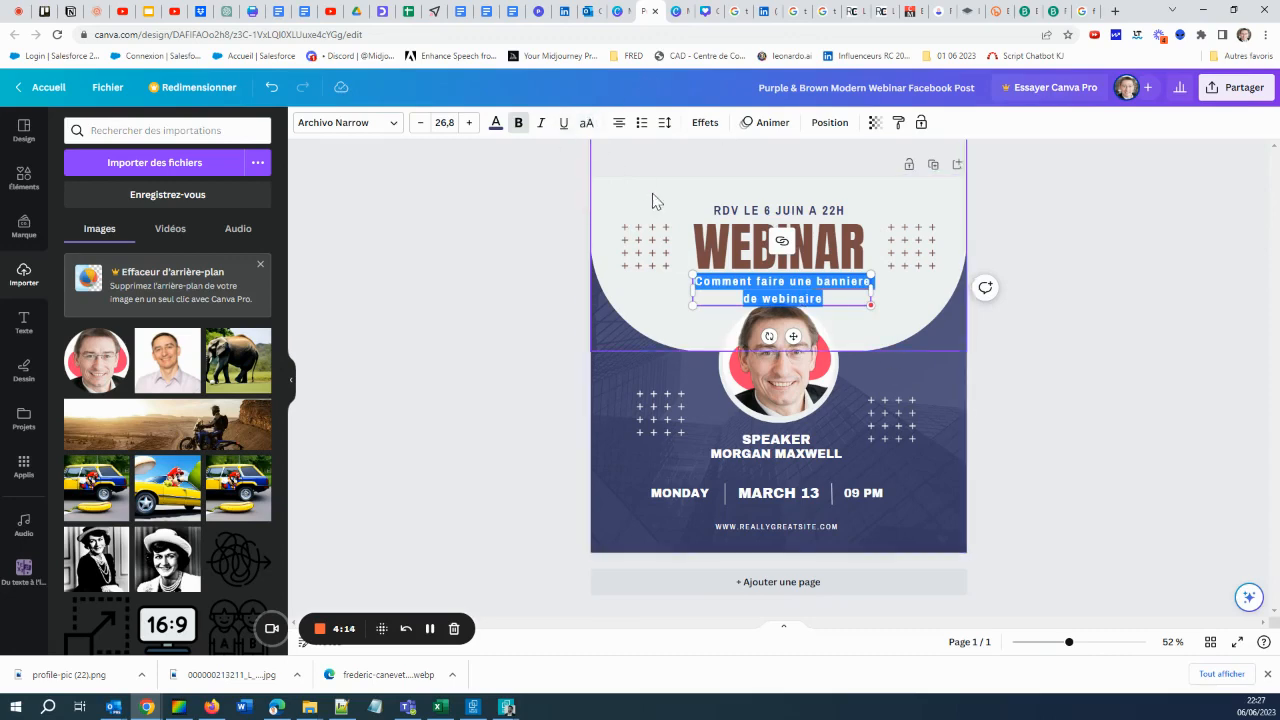
click(470, 123)
click(470, 123)
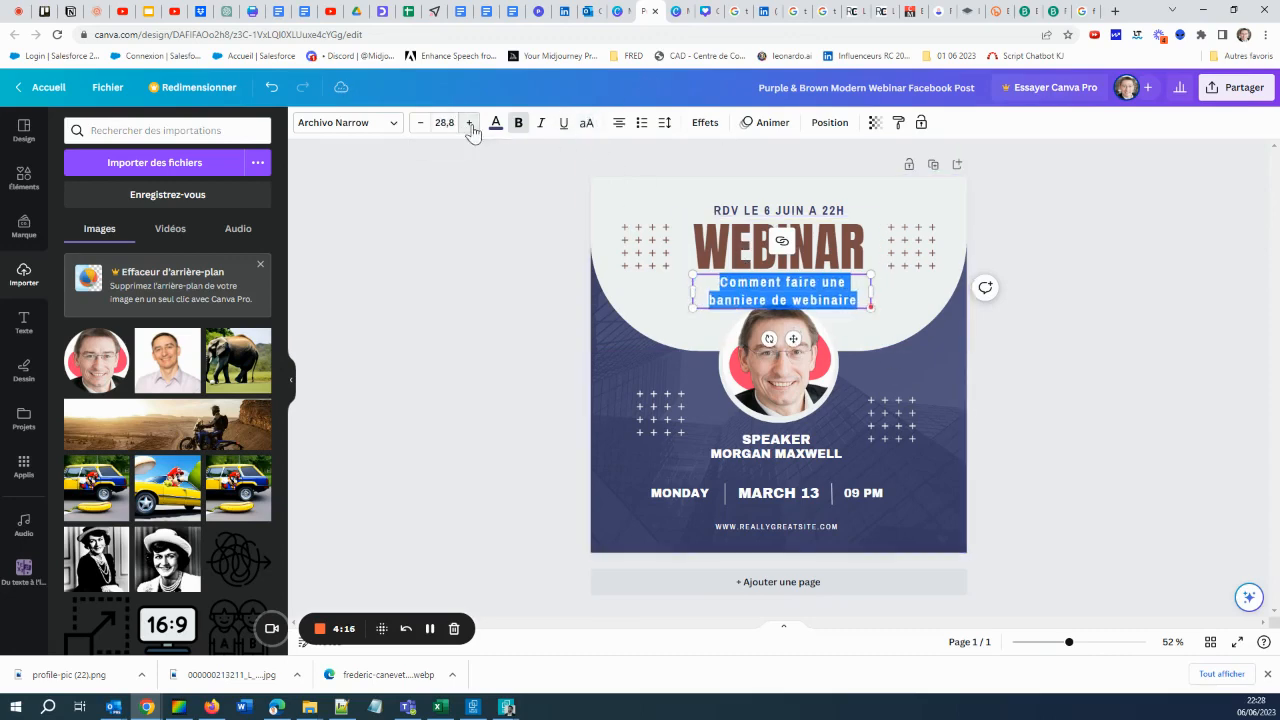
click(470, 123)
click(517, 287)
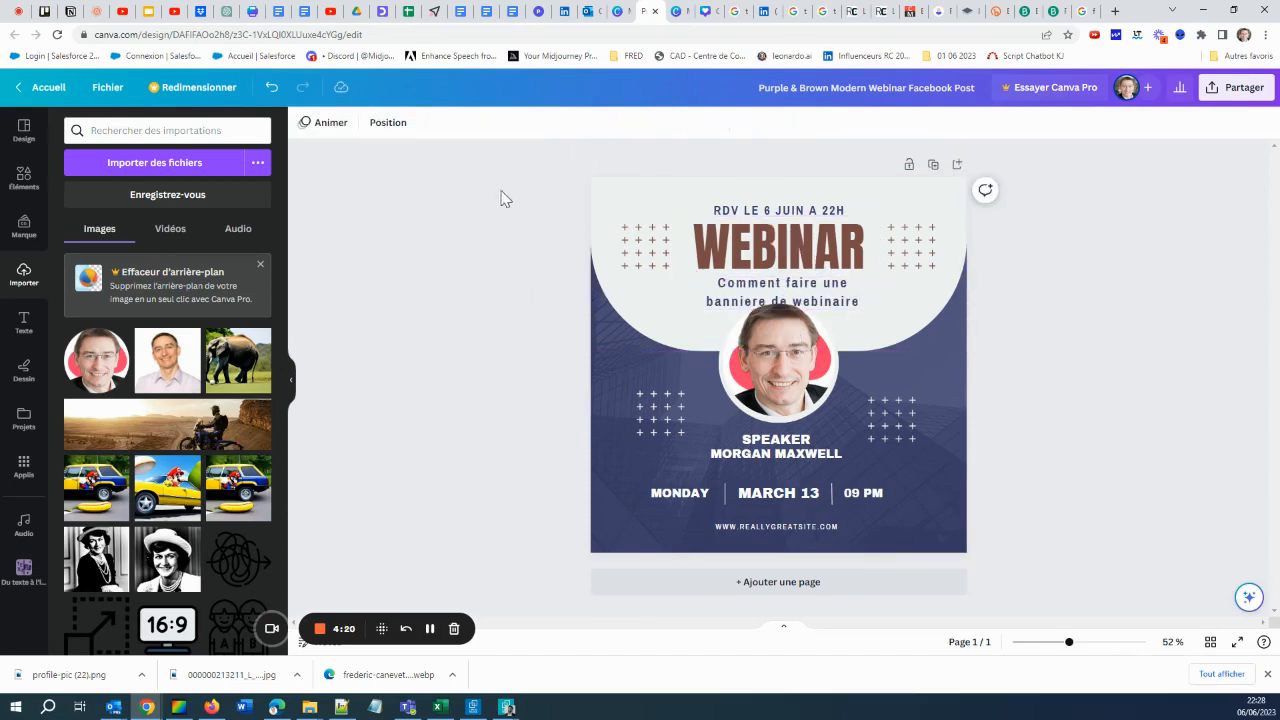
Select all the header elements with their pale curved background shape and shift them up together, clearing space above the portrait
drag(490, 170, 1041, 307)
key(Up)
key(Up)
key(Up)
key(Up)
key(Up)
key(Up)
key(Up)
key(Up)
key(Up)
key(Up)
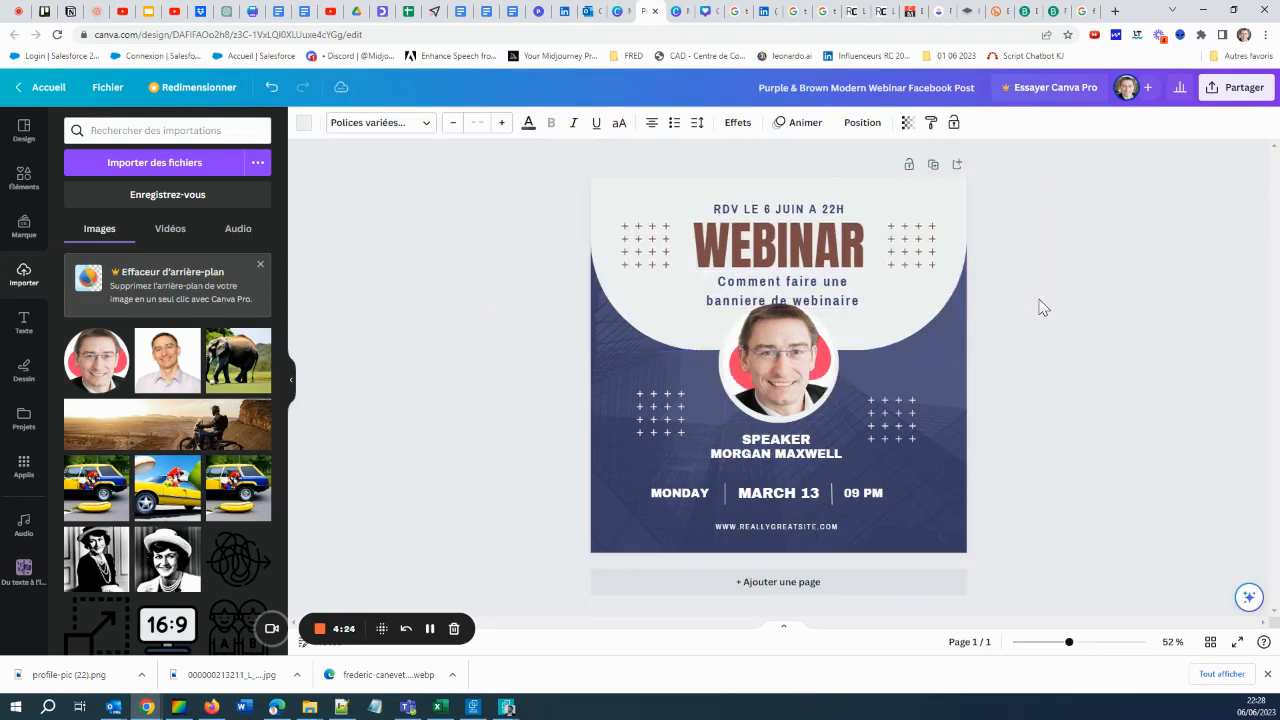
key(Up)
key(Up)
key(Up)
key(Up)
key(Up)
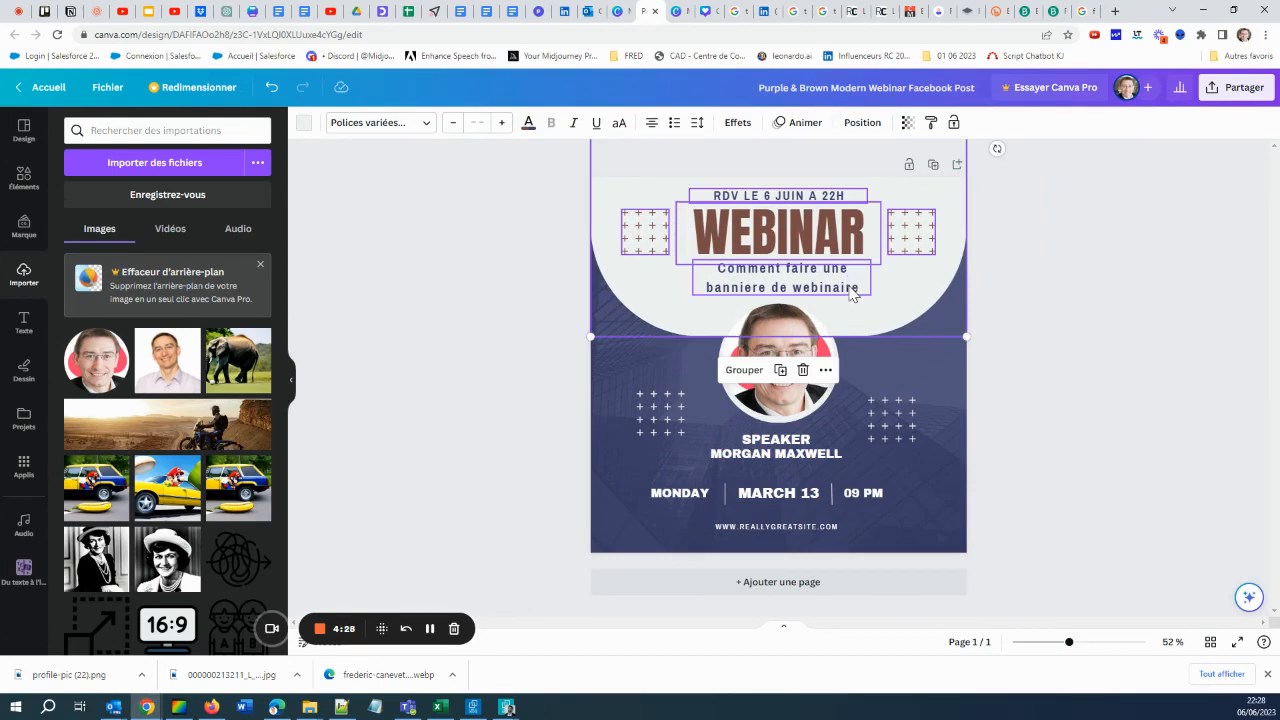
click(1179, 351)
Nudge the subtitle slightly down beneath the WEBINAR title and increase its whole text to size 33,8
drag(829, 272, 828, 277)
double_click(828, 274)
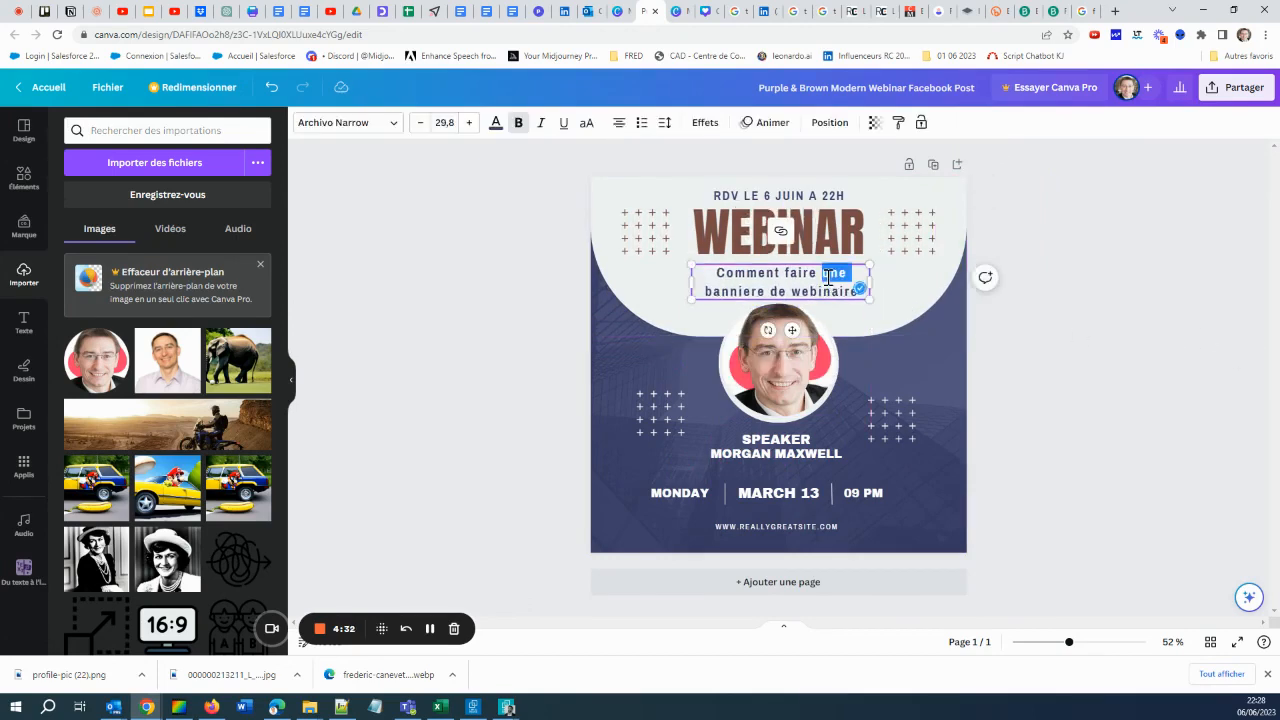
click(828, 276)
click(468, 122)
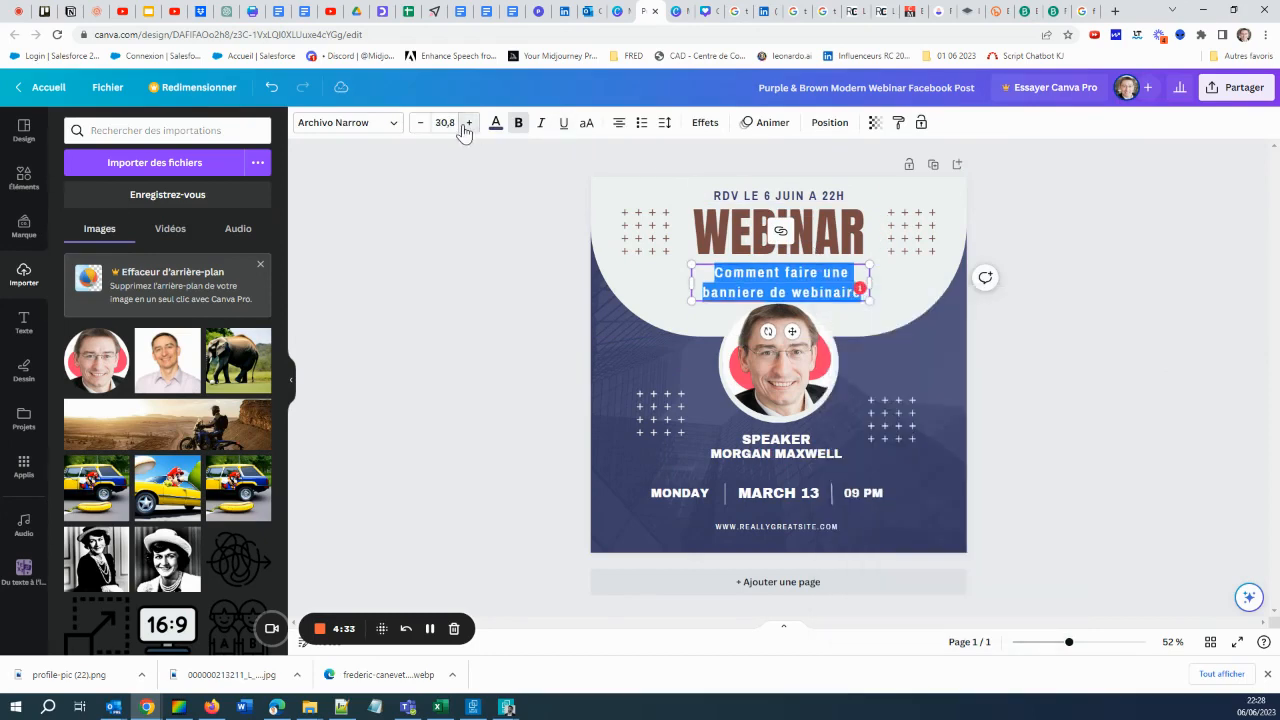
click(468, 122)
click(468, 122)
click(468, 122)
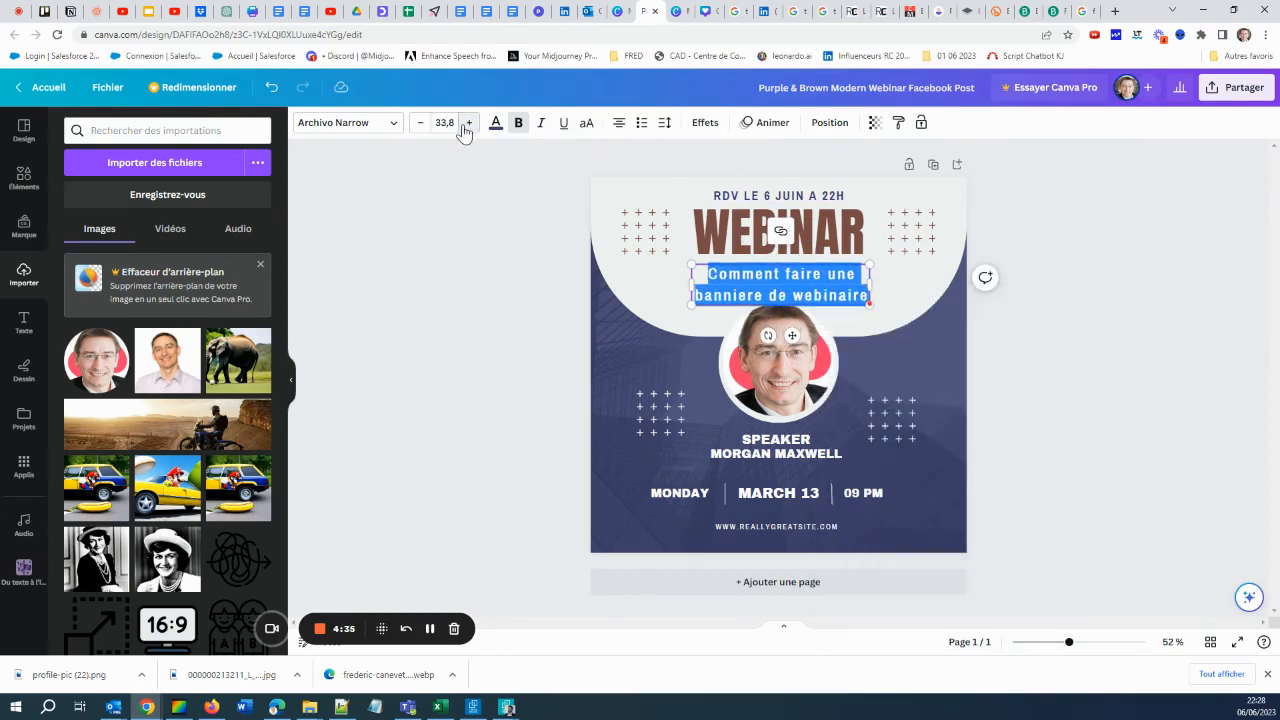
click(420, 262)
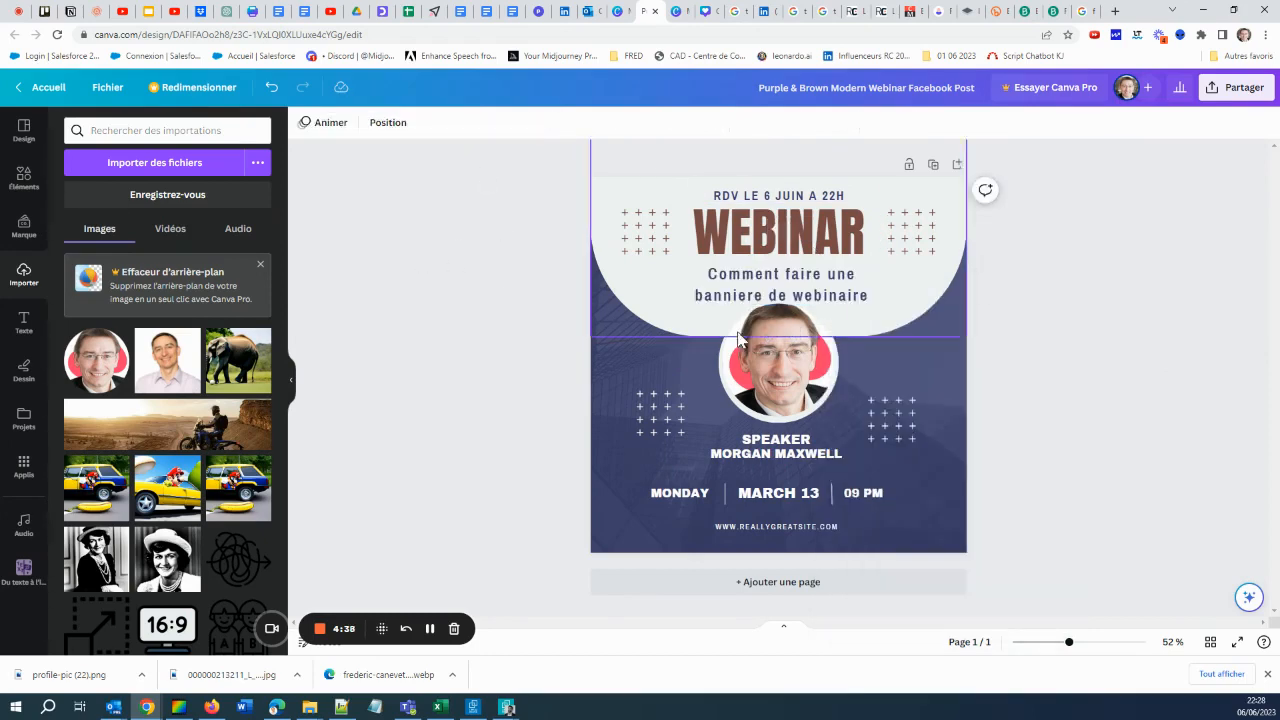
Widen the subtitle's text box on both sides to nearly the header's width and increase its font size to 37,8
click(697, 290)
drag(690, 283, 628, 284)
drag(871, 285, 942, 284)
double_click(815, 288)
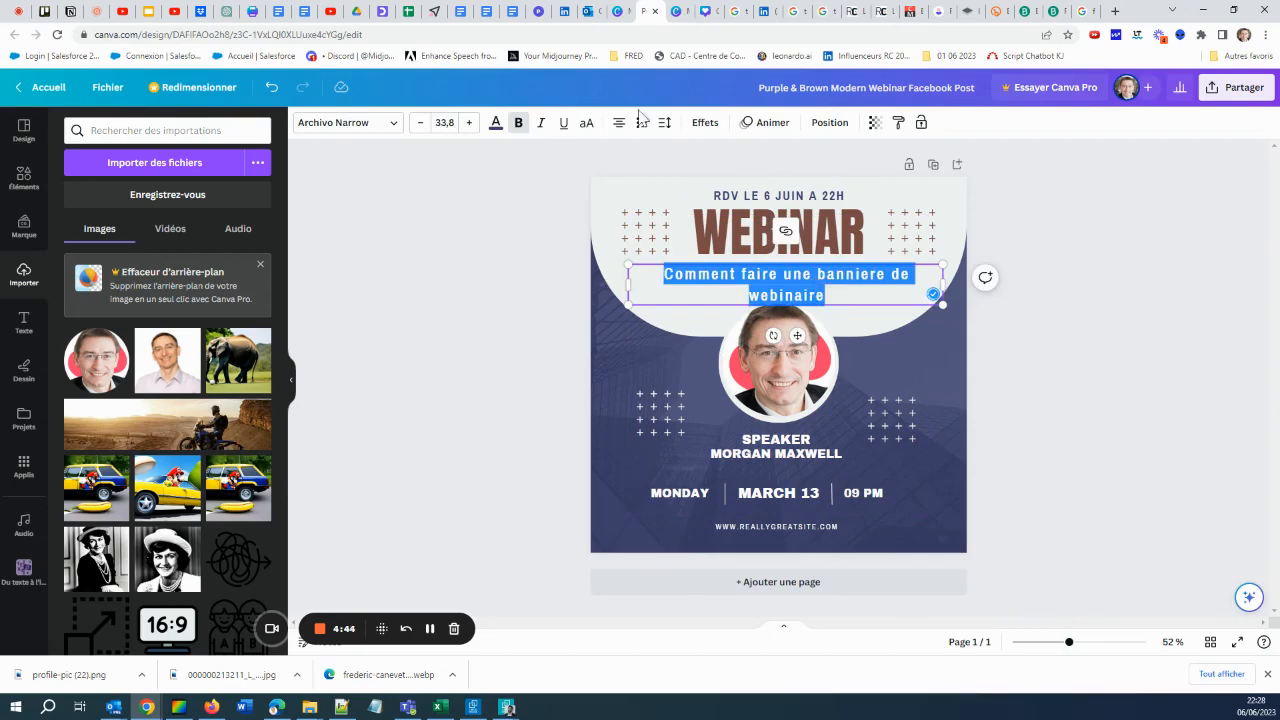
click(471, 123)
click(471, 123)
click(471, 123)
click(471, 123)
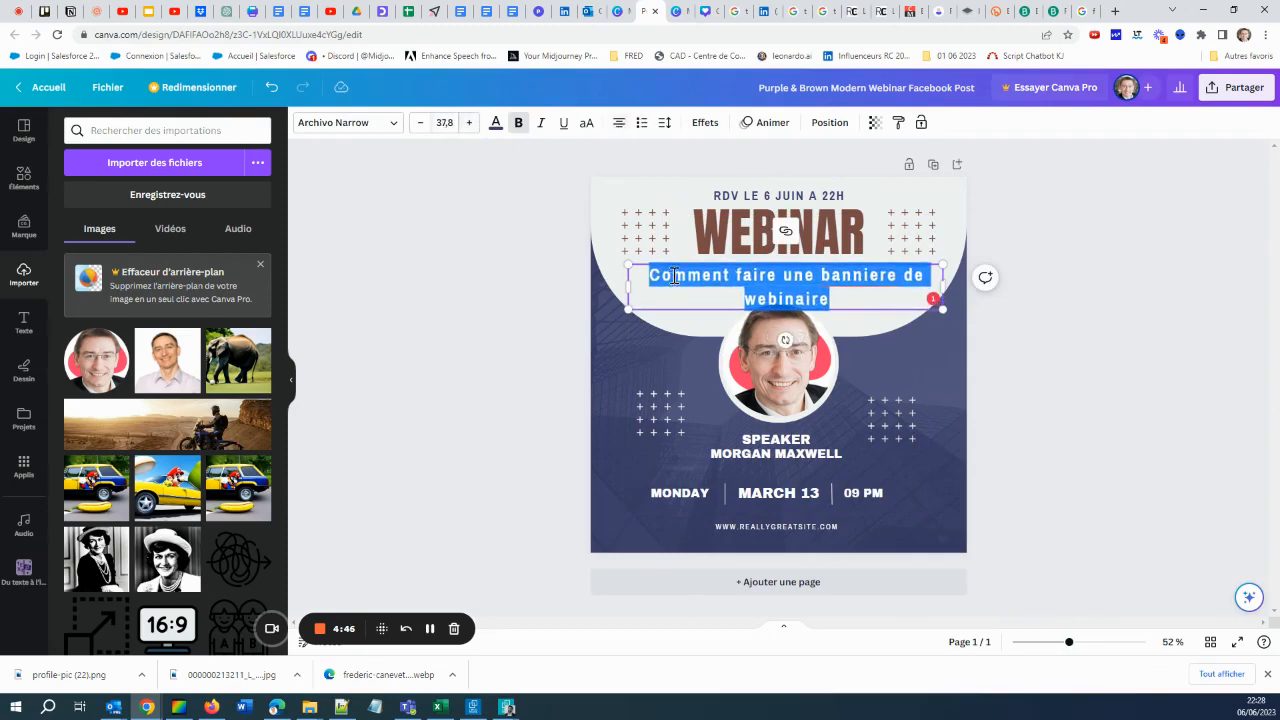
click(546, 227)
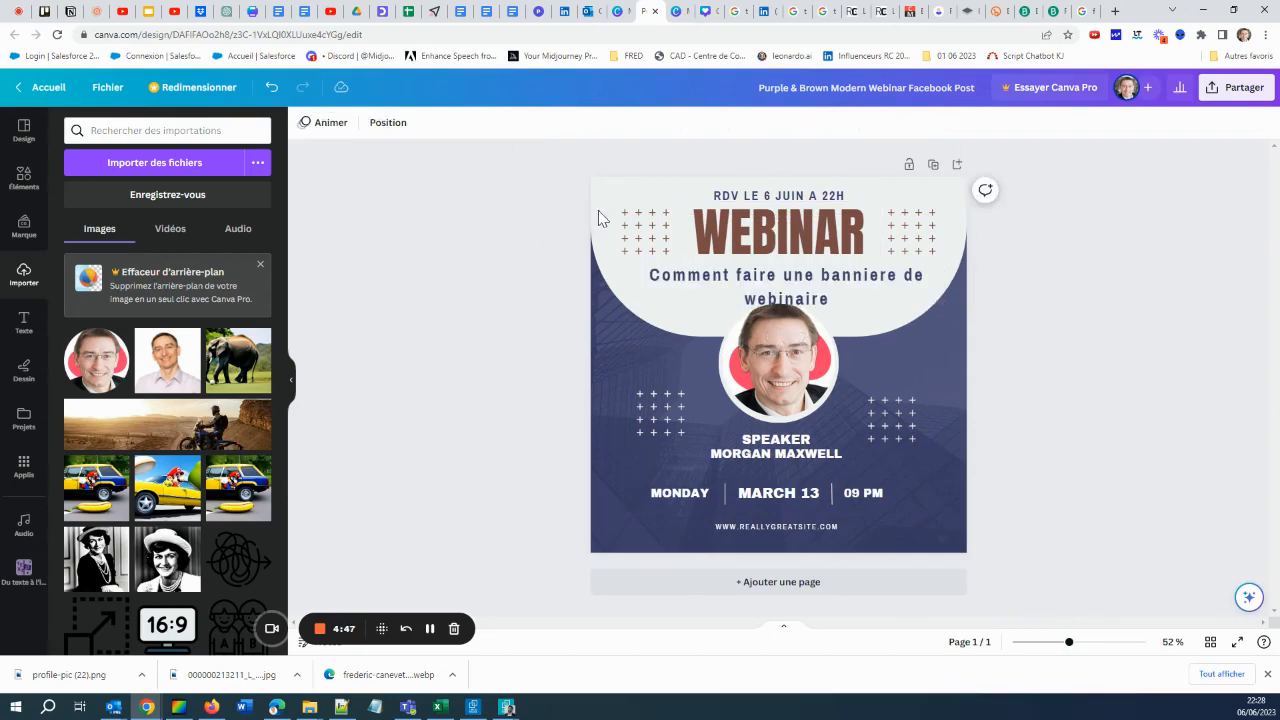
Reword the subtitle to "Réalisez une bannière de webinaire"
click(827, 295)
double_click(713, 283)
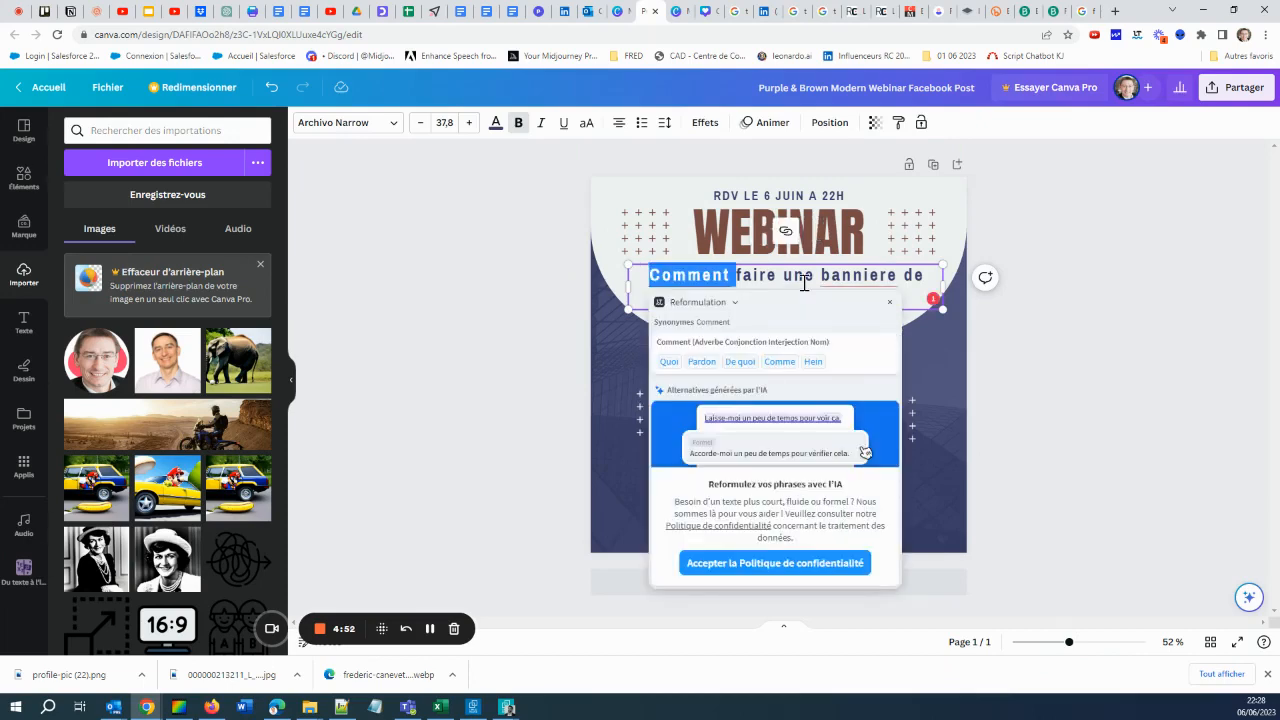
key(ctrl+shift+Right)
text(Réa)
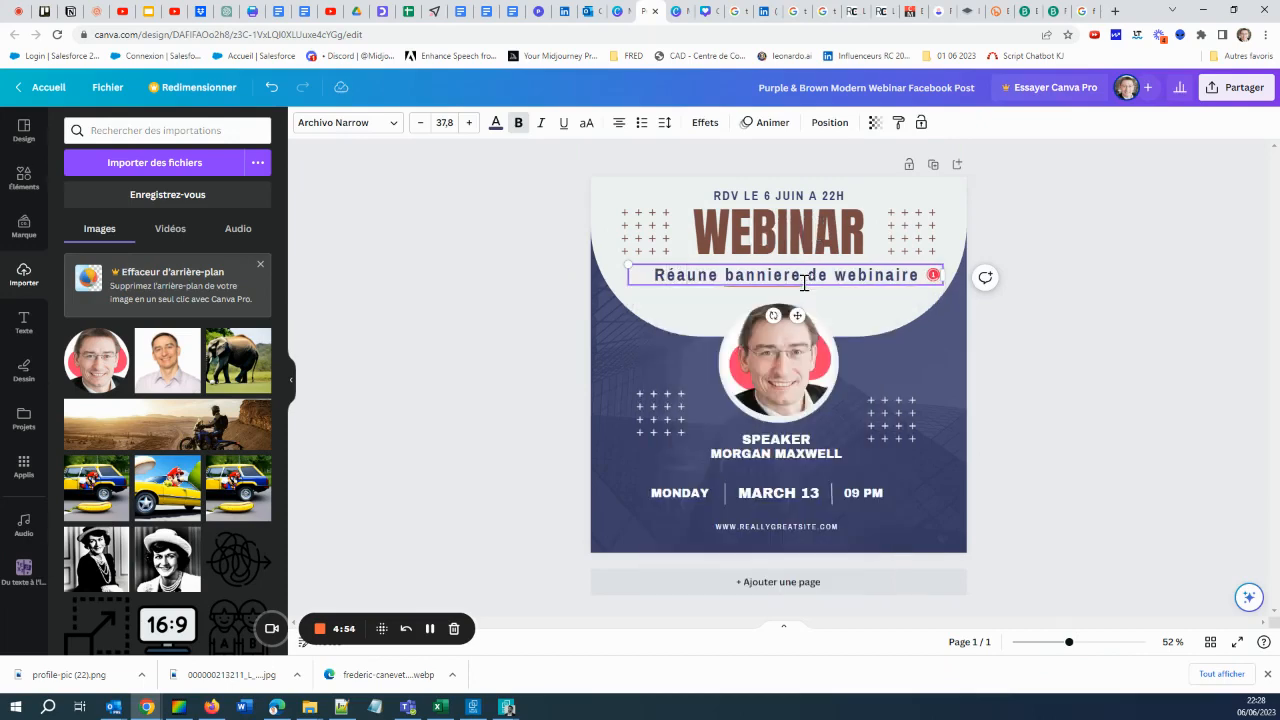
text(lisez une)
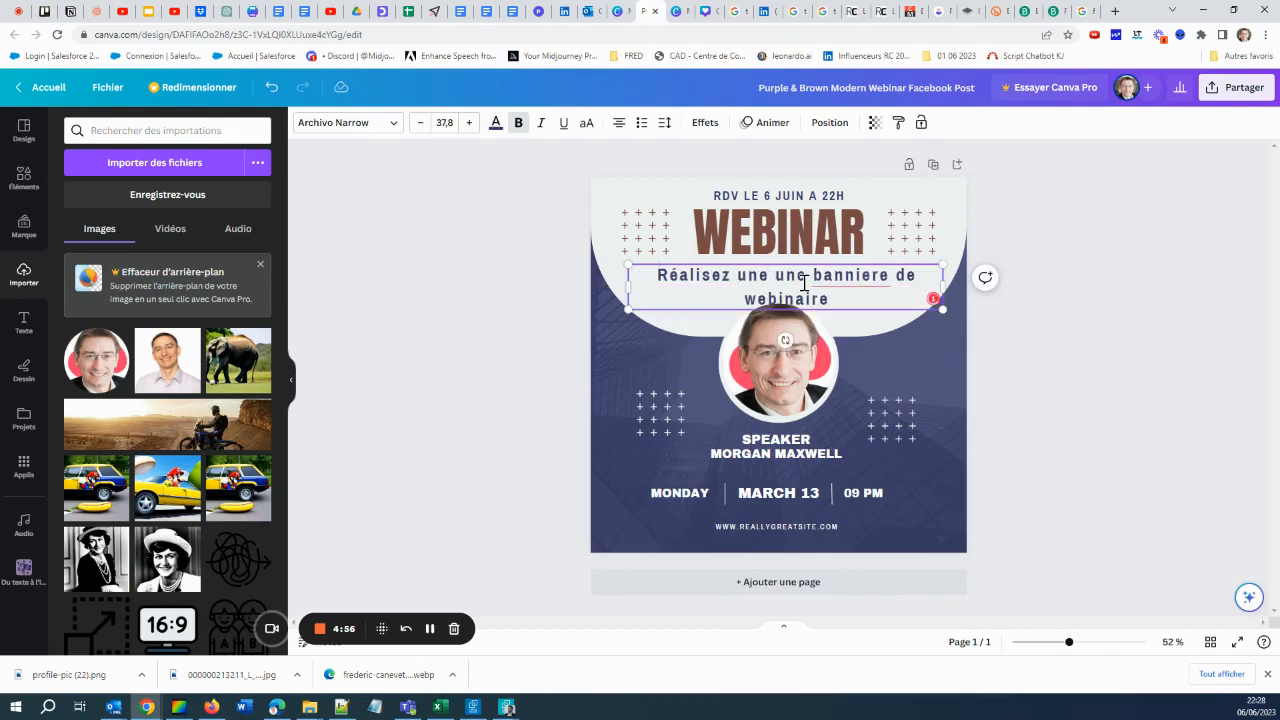
key(Delete)
key(Delete)
key(Delete)
key(Delete)
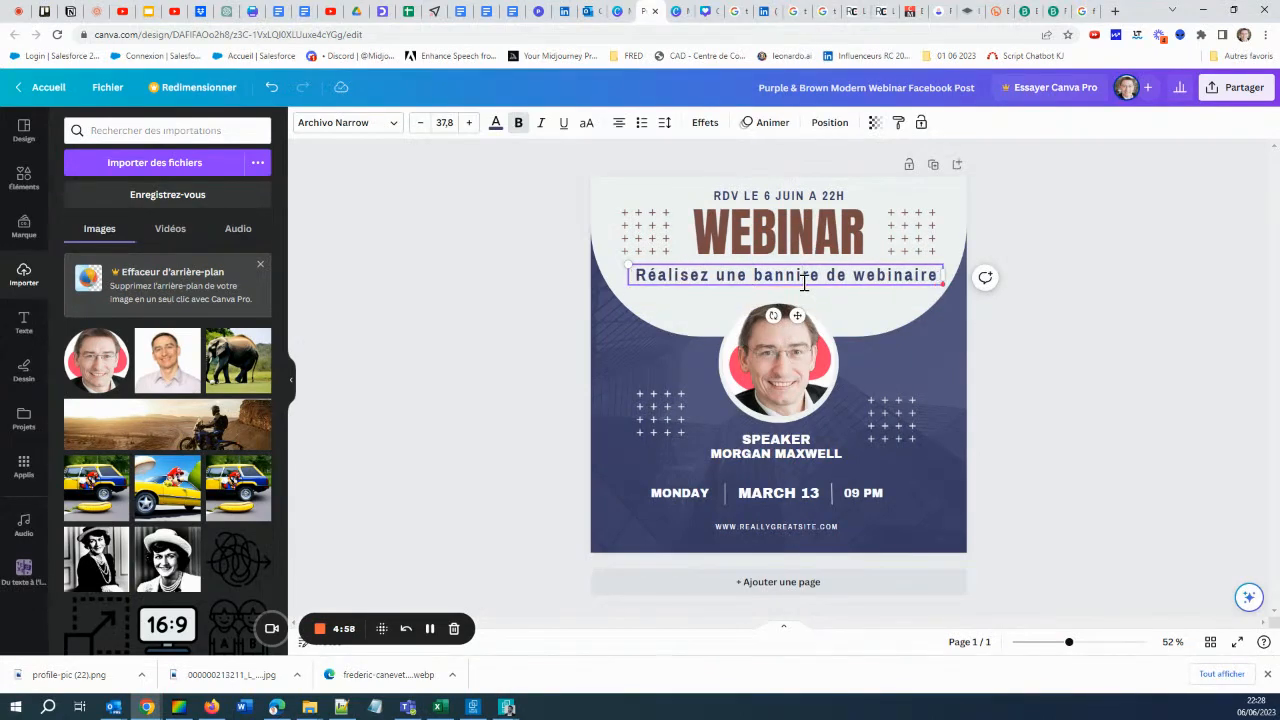
click(1062, 343)
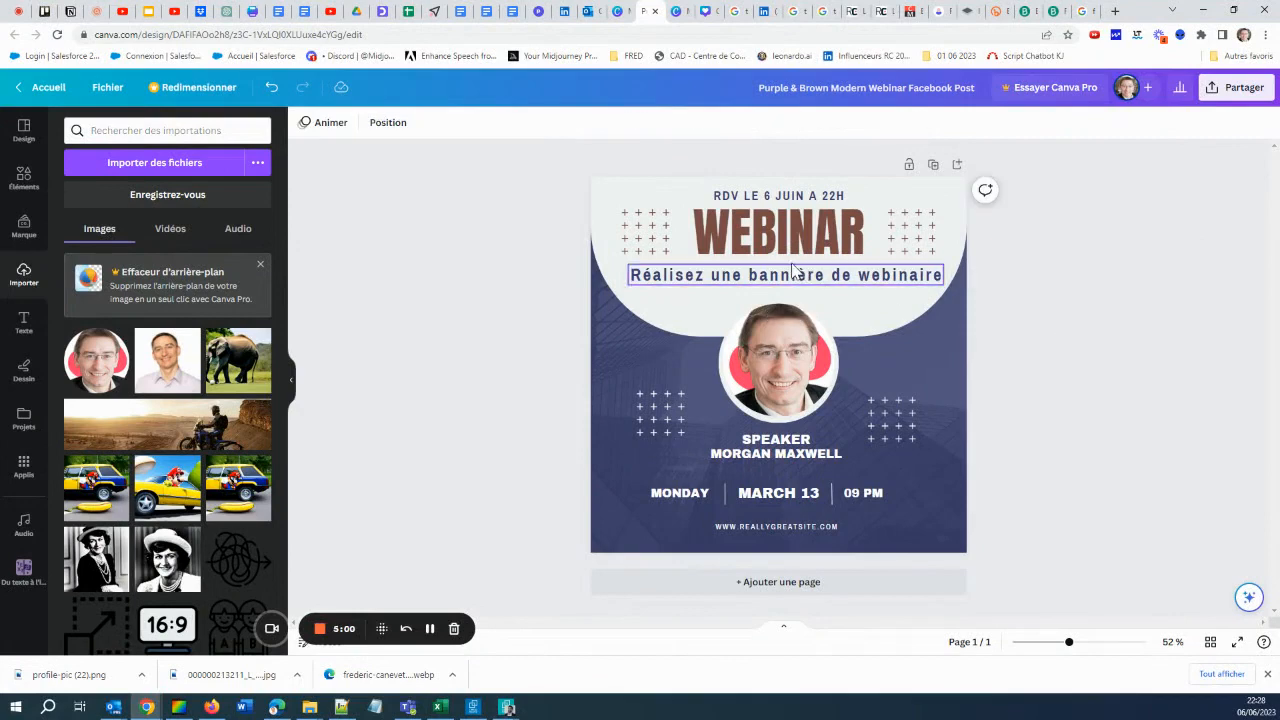
Replace the placeholder name below the SPEAKER label with the speaker's full name
click(790, 372)
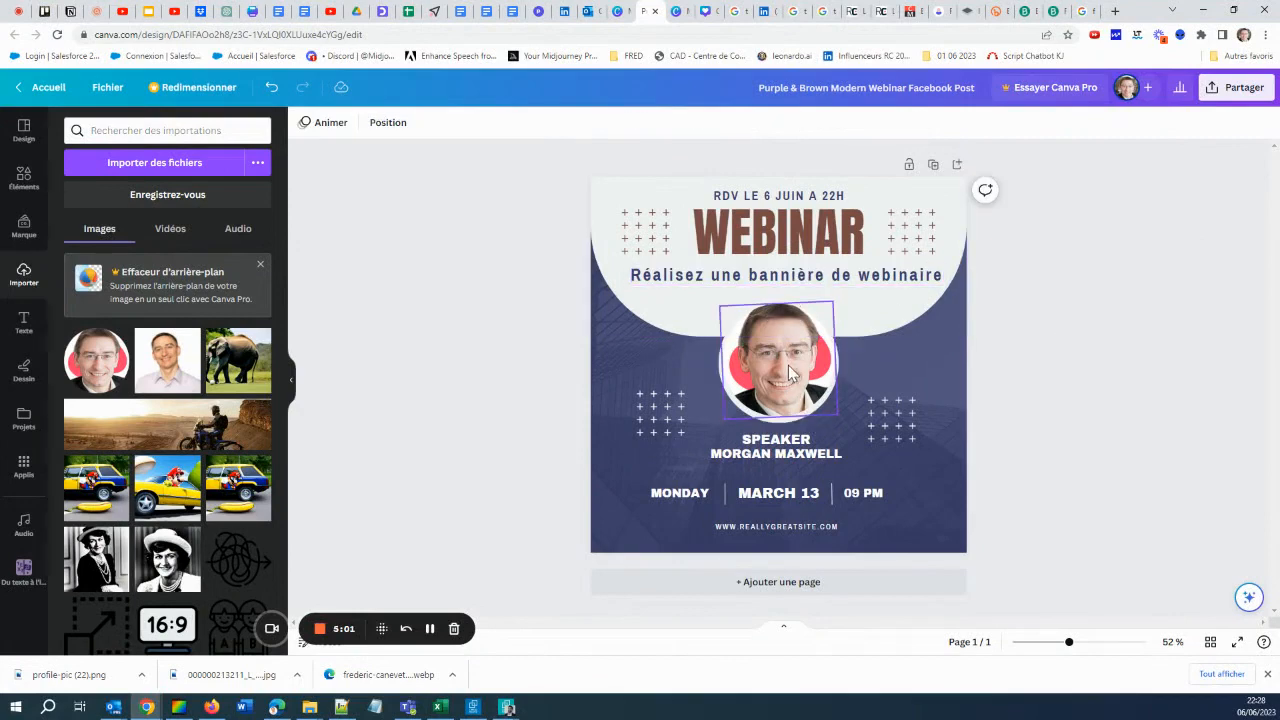
double_click(778, 440)
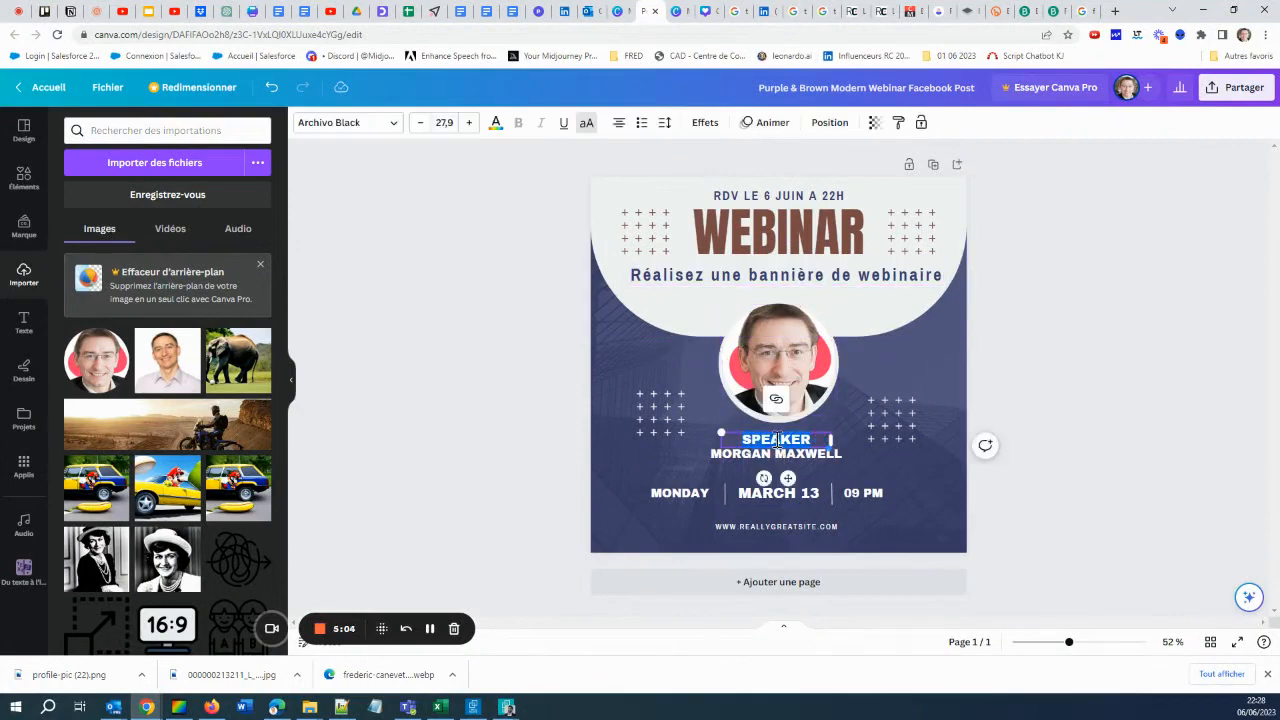
double_click(781, 455)
text(FRÉ)
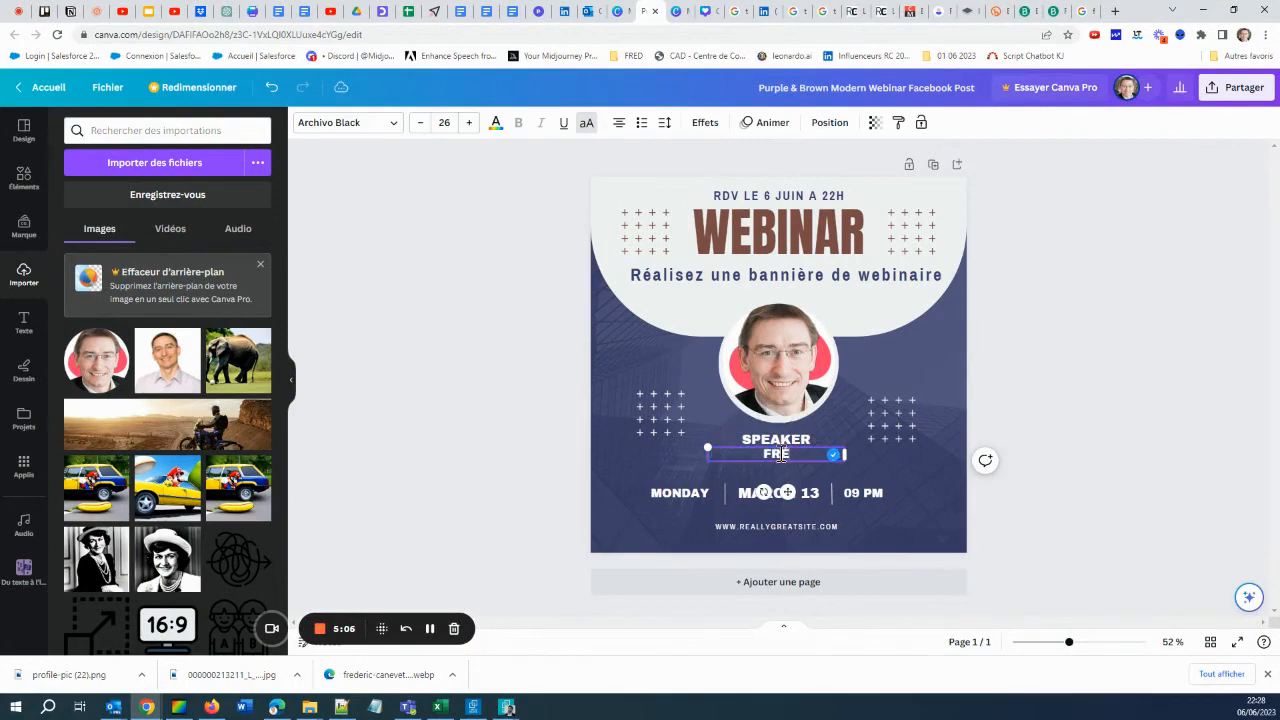
text(DÉRIC CANEVET)
click(1081, 480)
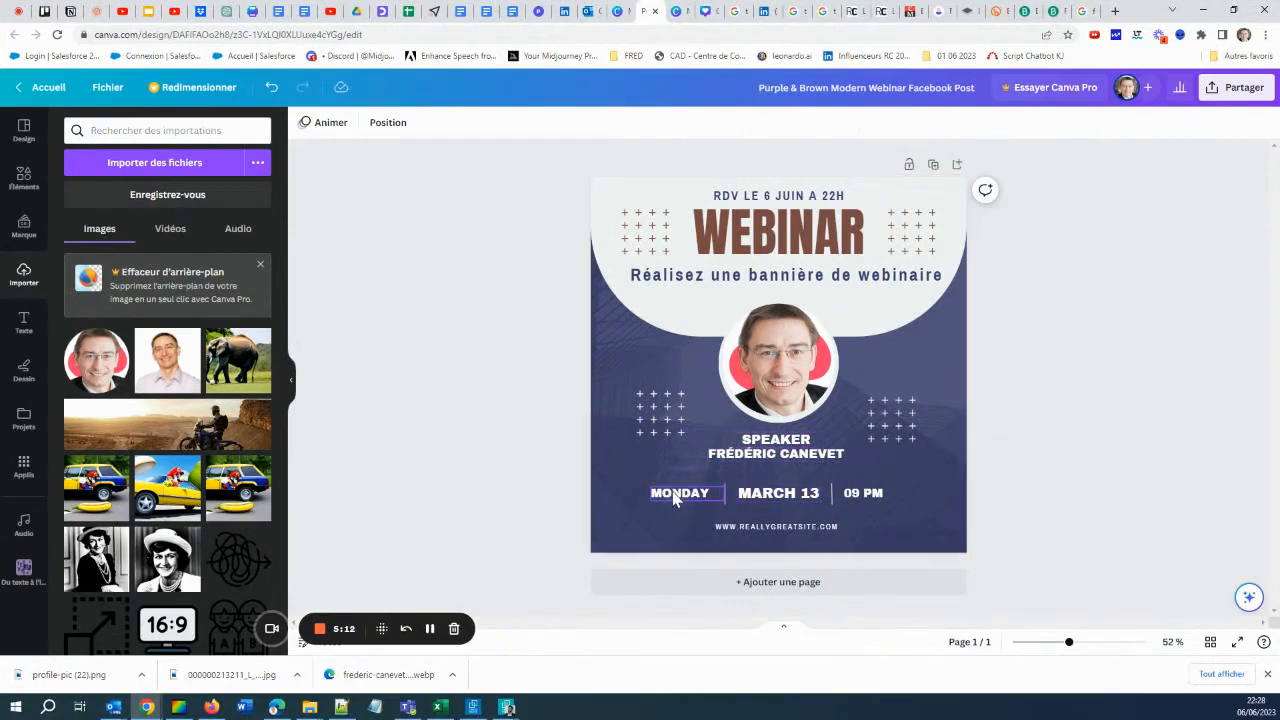
Delete the "RDV LE 6 JUIN A 22H" line and move the remaining header elements up together into its space
click(772, 201)
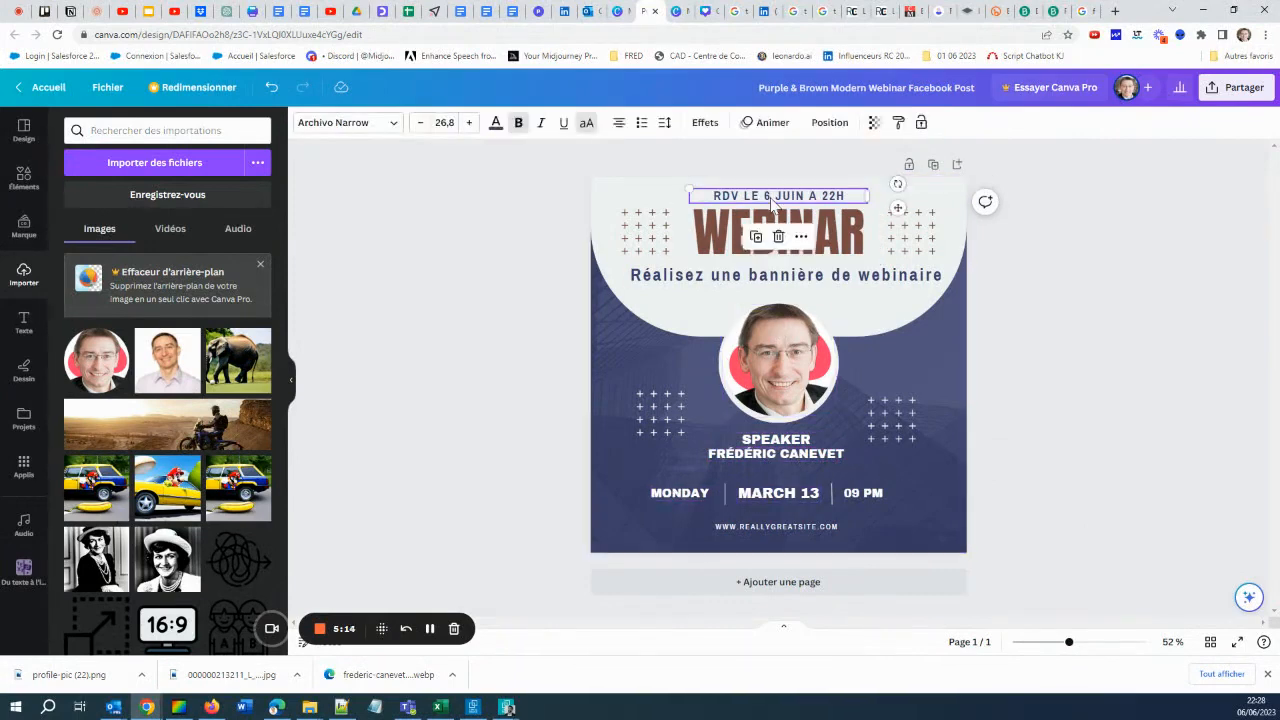
click(778, 236)
drag(508, 179, 966, 290)
drag(813, 265, 815, 233)
click(900, 256)
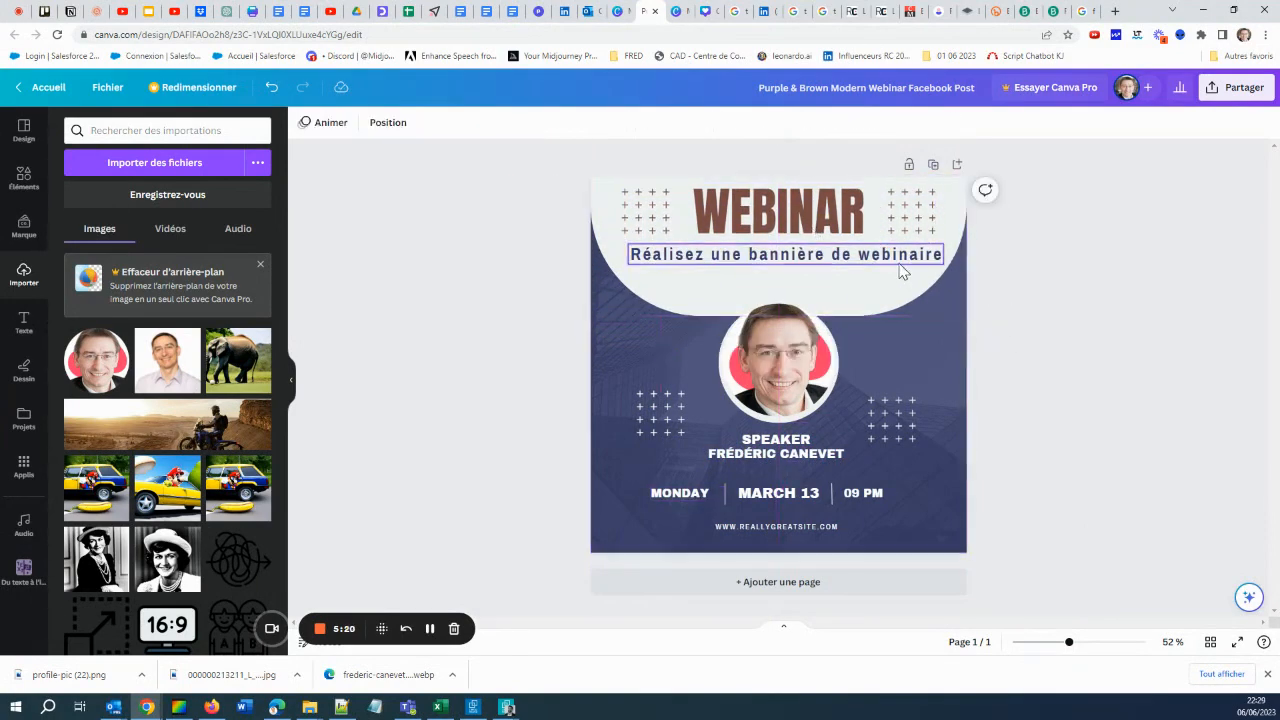
Lower the pale curved header shape behind the portrait and move the subtitle slightly down from the WEBINAR title
drag(888, 307, 898, 351)
click(1018, 299)
click(852, 268)
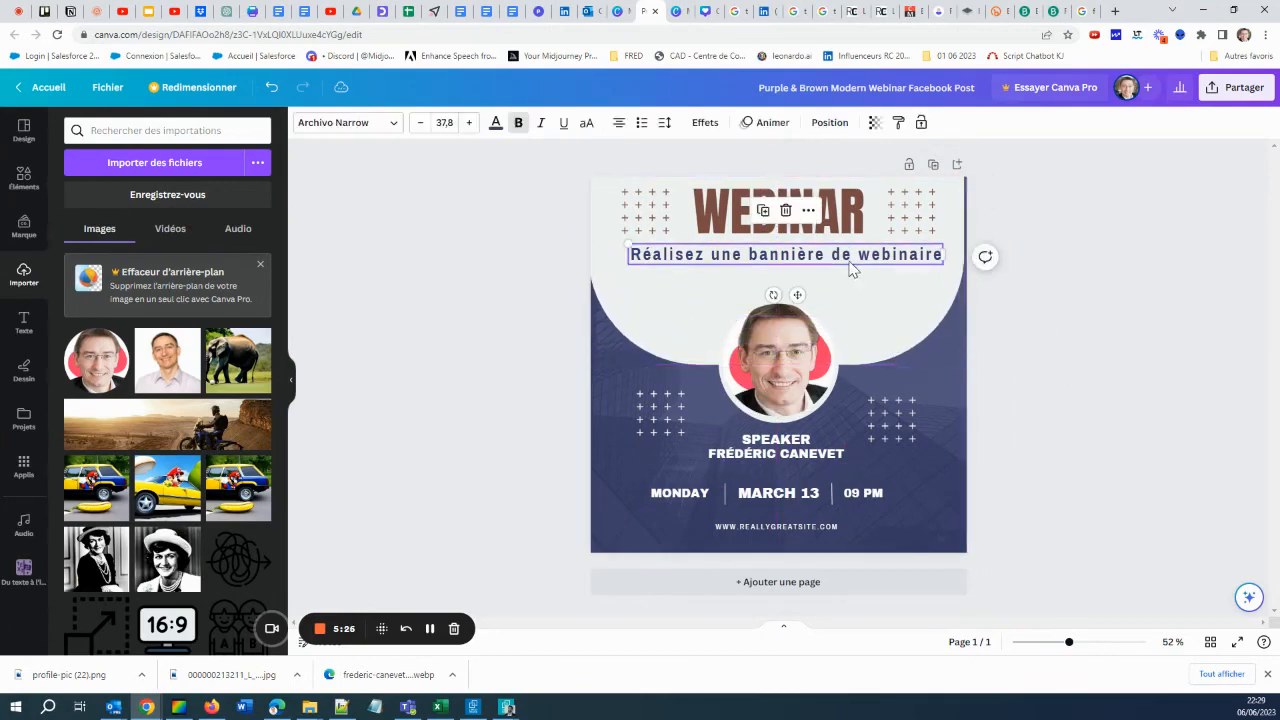
drag(840, 262, 841, 274)
Increase the whole subtitle to font size 43,8 and nudge it slightly up, clear of the portrait
double_click(842, 274)
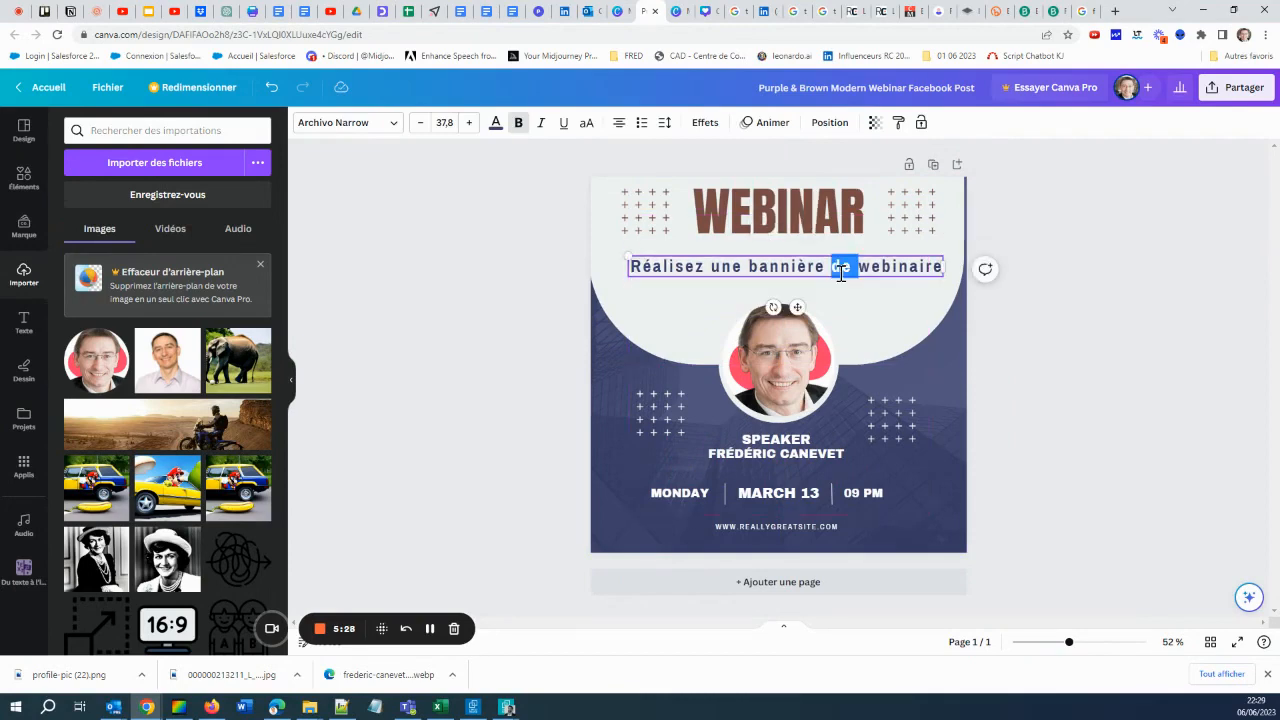
key(ctrl+a)
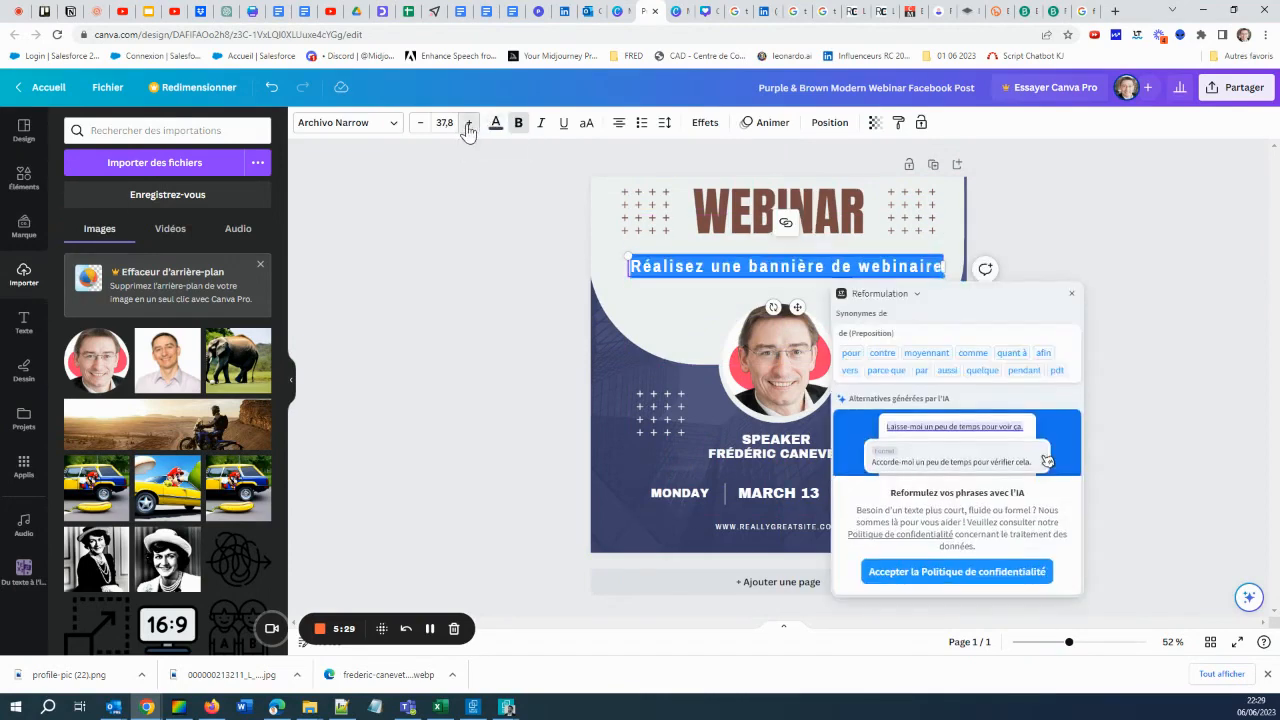
click(467, 128)
click(467, 128)
click(468, 129)
click(468, 129)
click(468, 129)
click(468, 129)
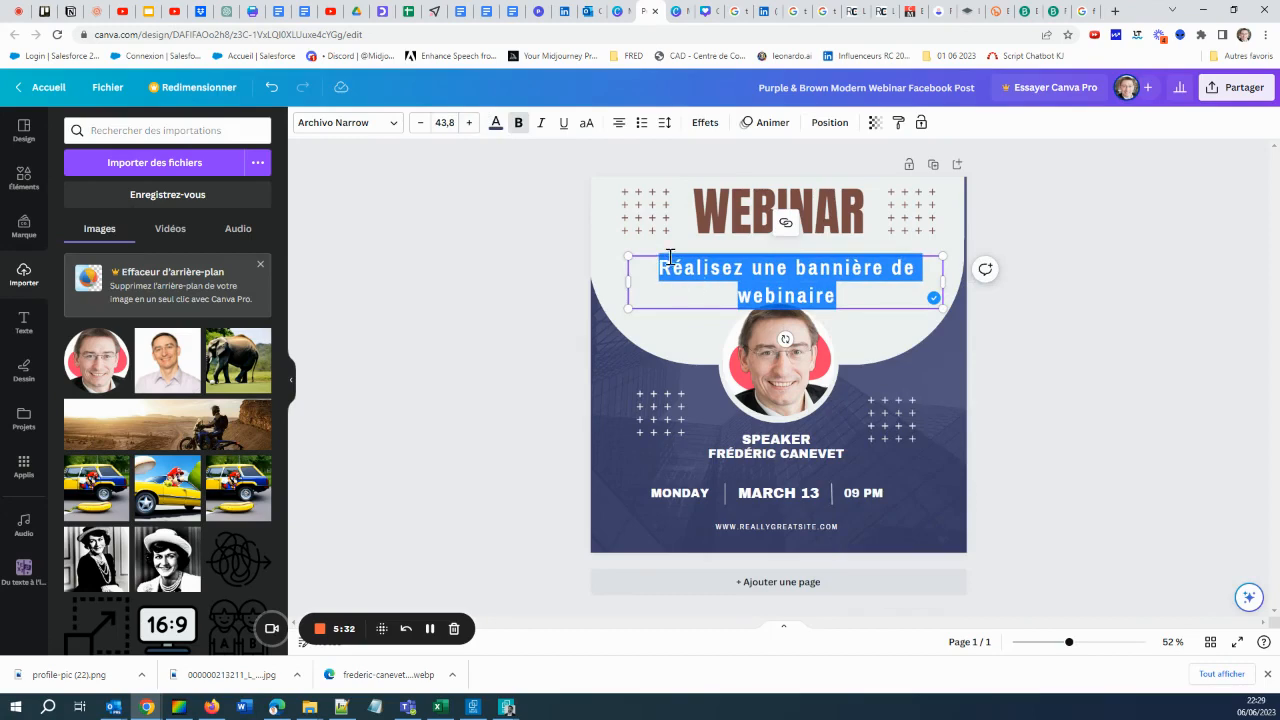
click(507, 295)
drag(648, 261, 648, 257)
click(1072, 383)
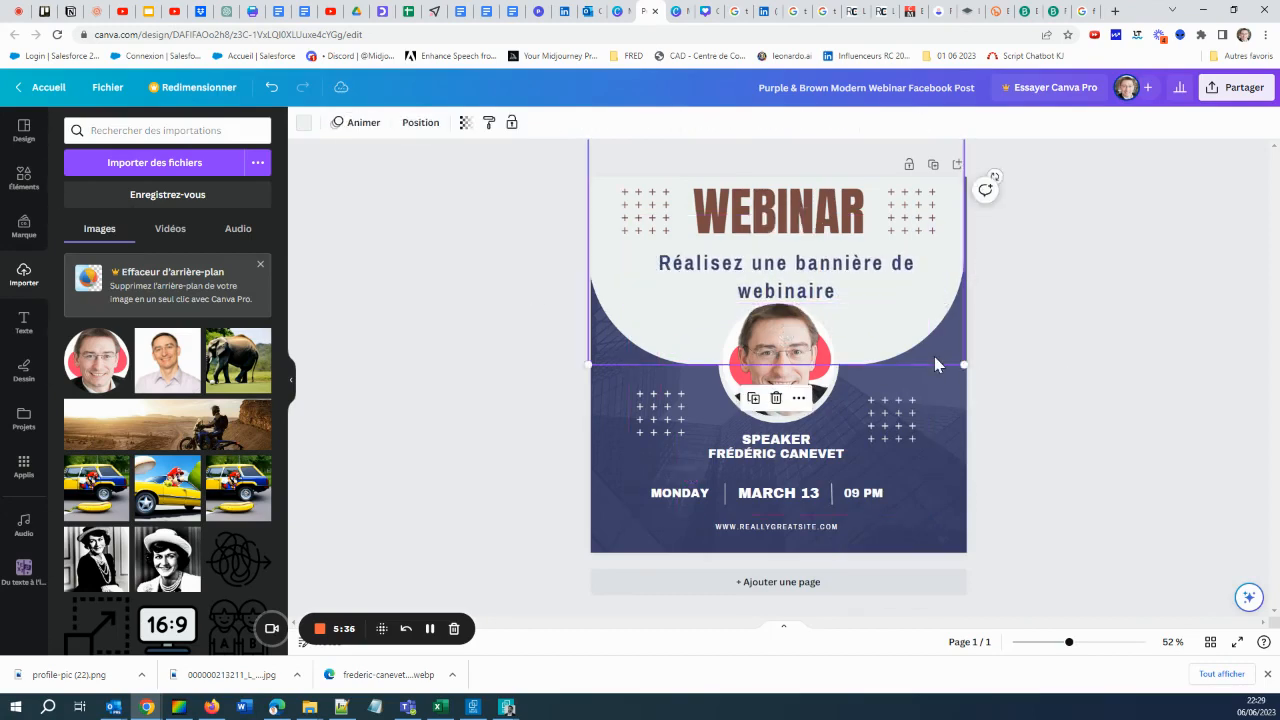
Recolour the dark blue design background with the pinkish-red taken from the portrait's photo colours
click(952, 400)
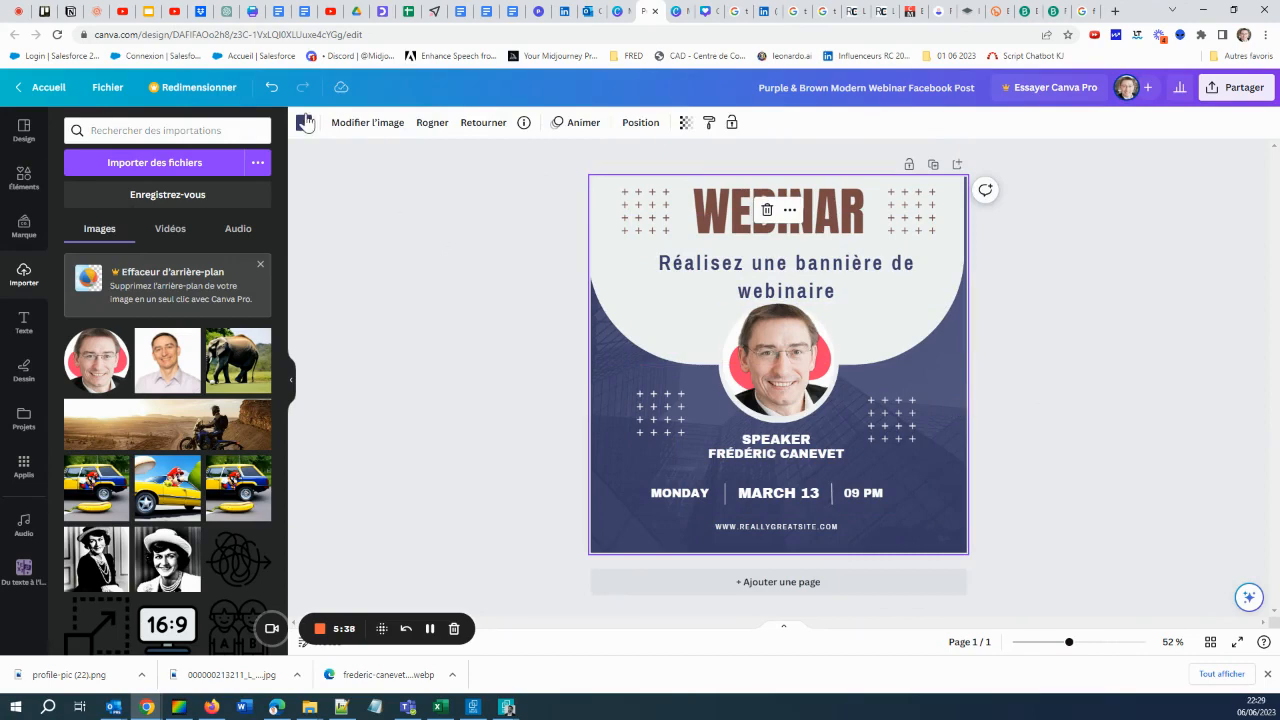
click(304, 122)
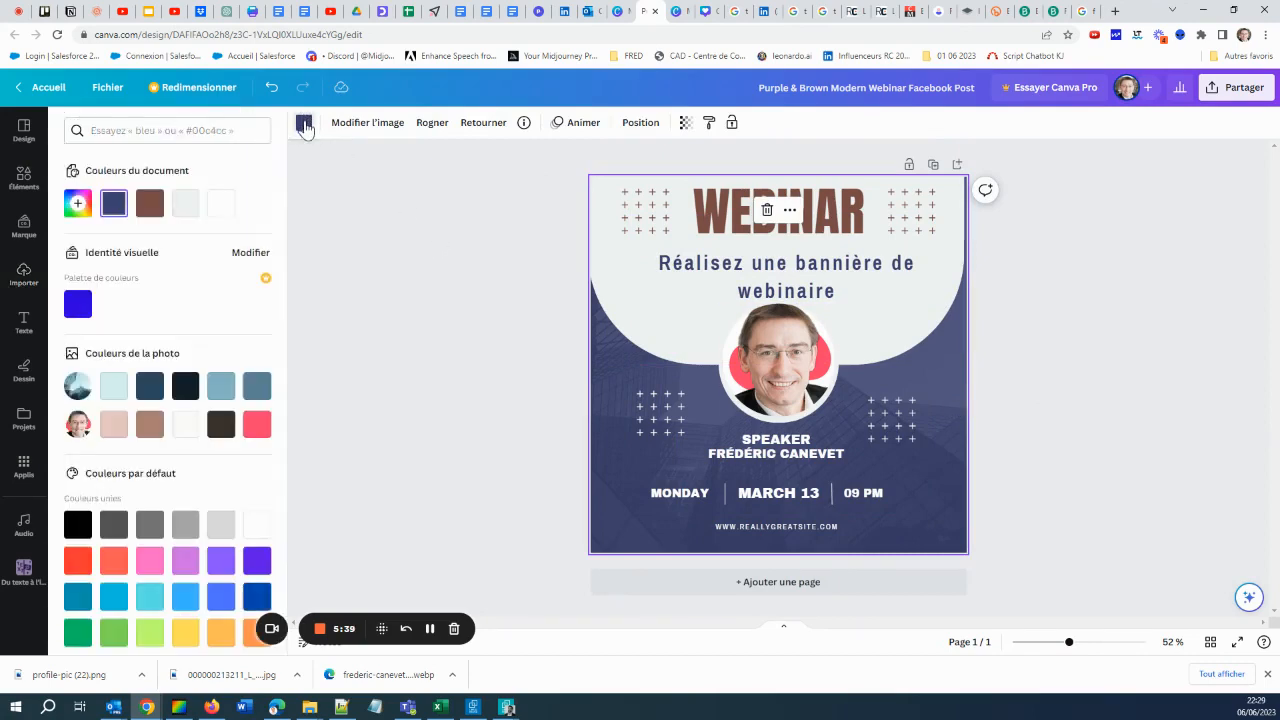
click(257, 424)
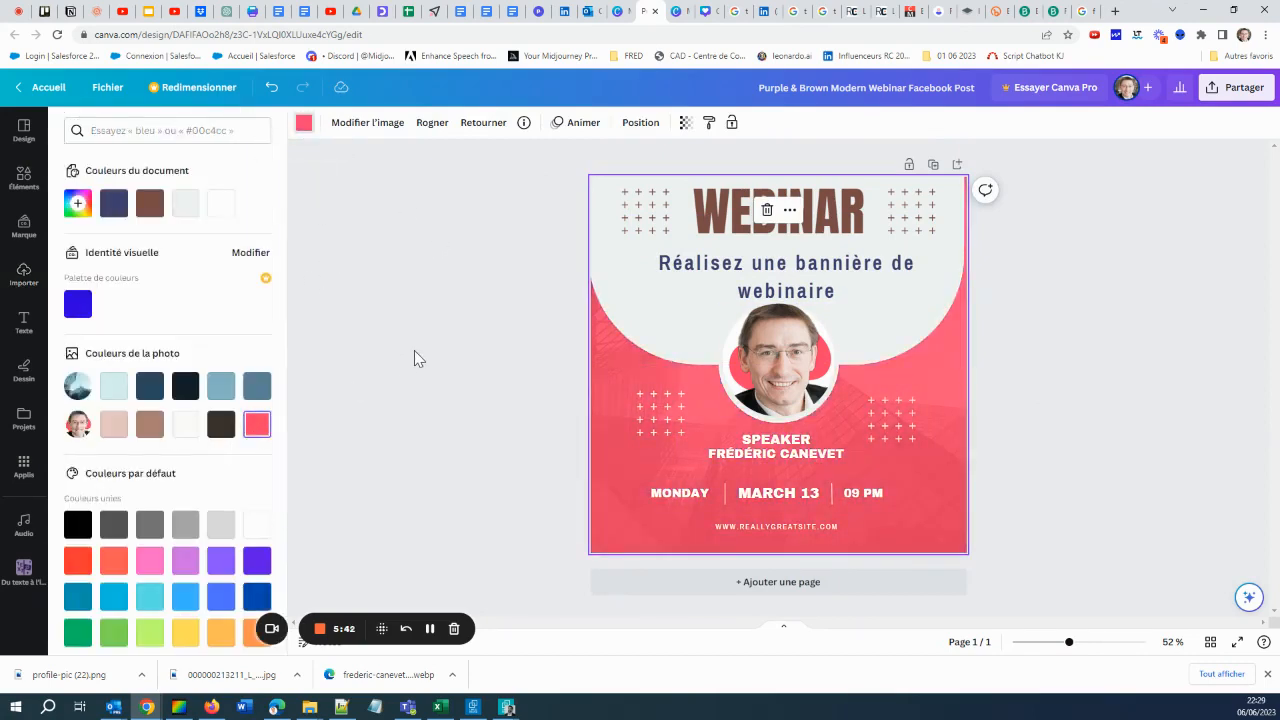
click(418, 358)
Change the WEBINAR title's text colour to the pinkish-red document colour
double_click(735, 220)
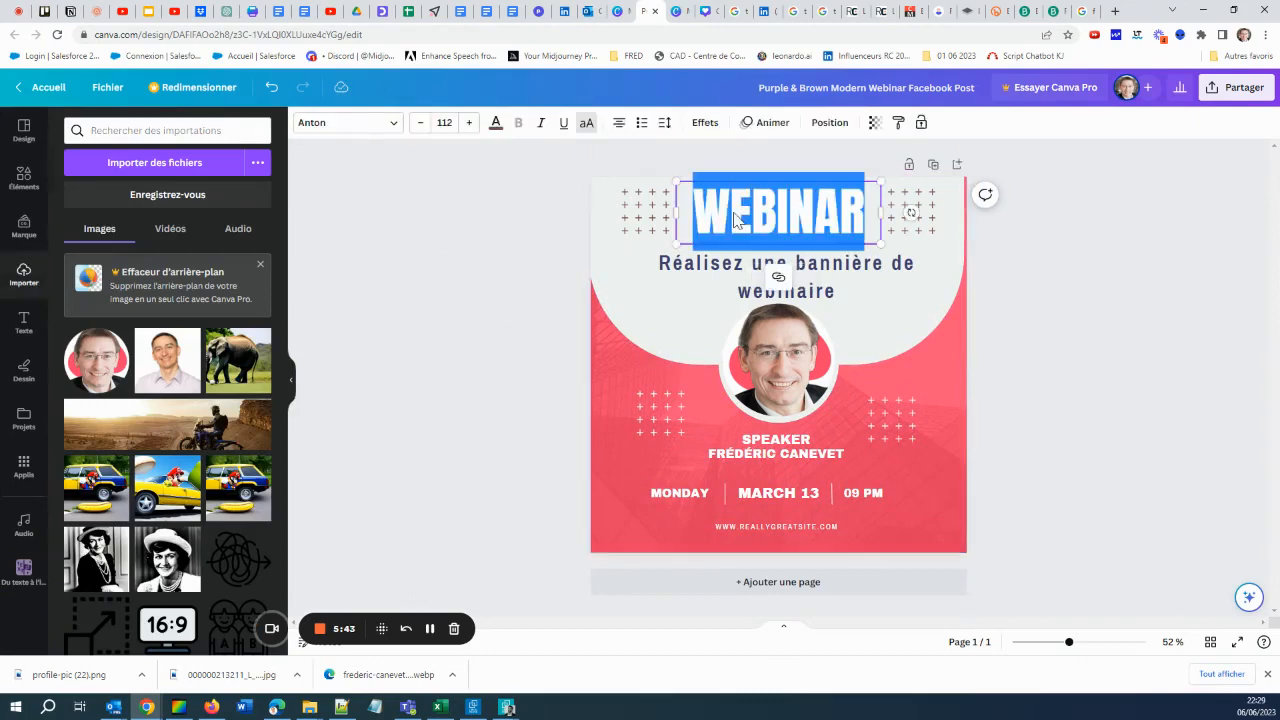
click(497, 126)
click(219, 204)
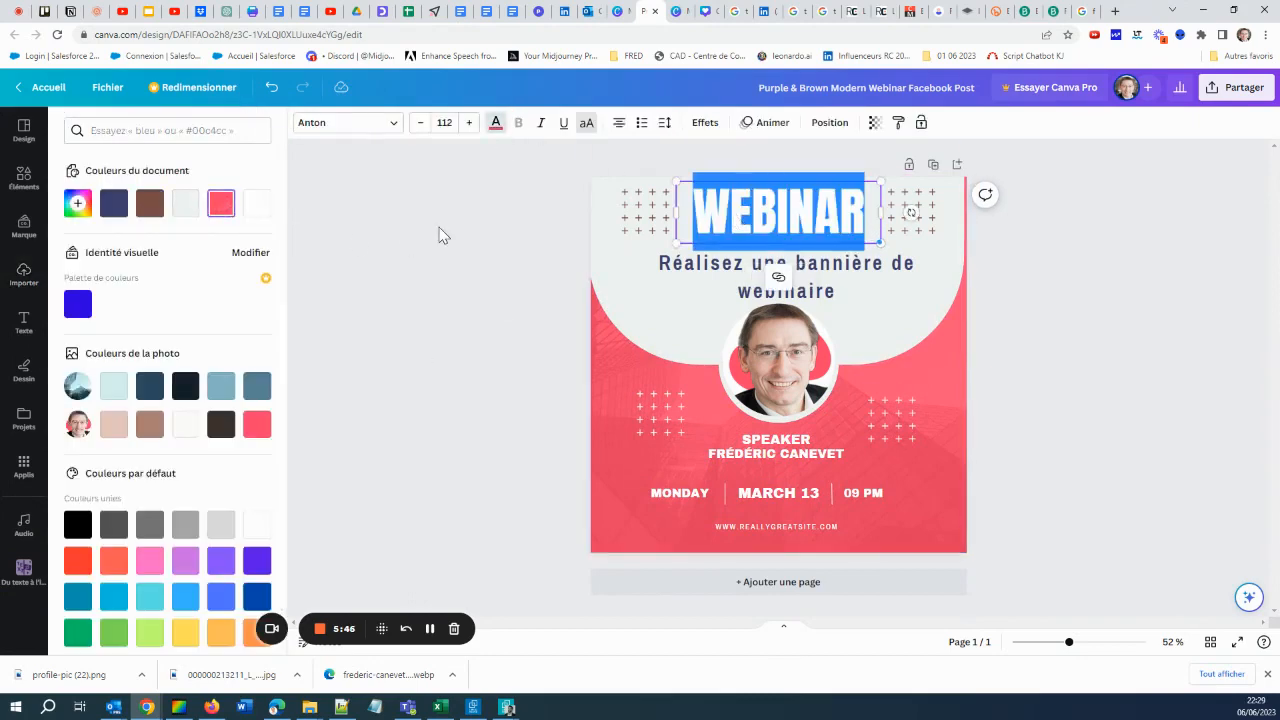
click(443, 234)
click(455, 263)
Recolour the subtitle text below the WEBINAR title with the dark brown-black taken from the portrait's photo colours
click(738, 284)
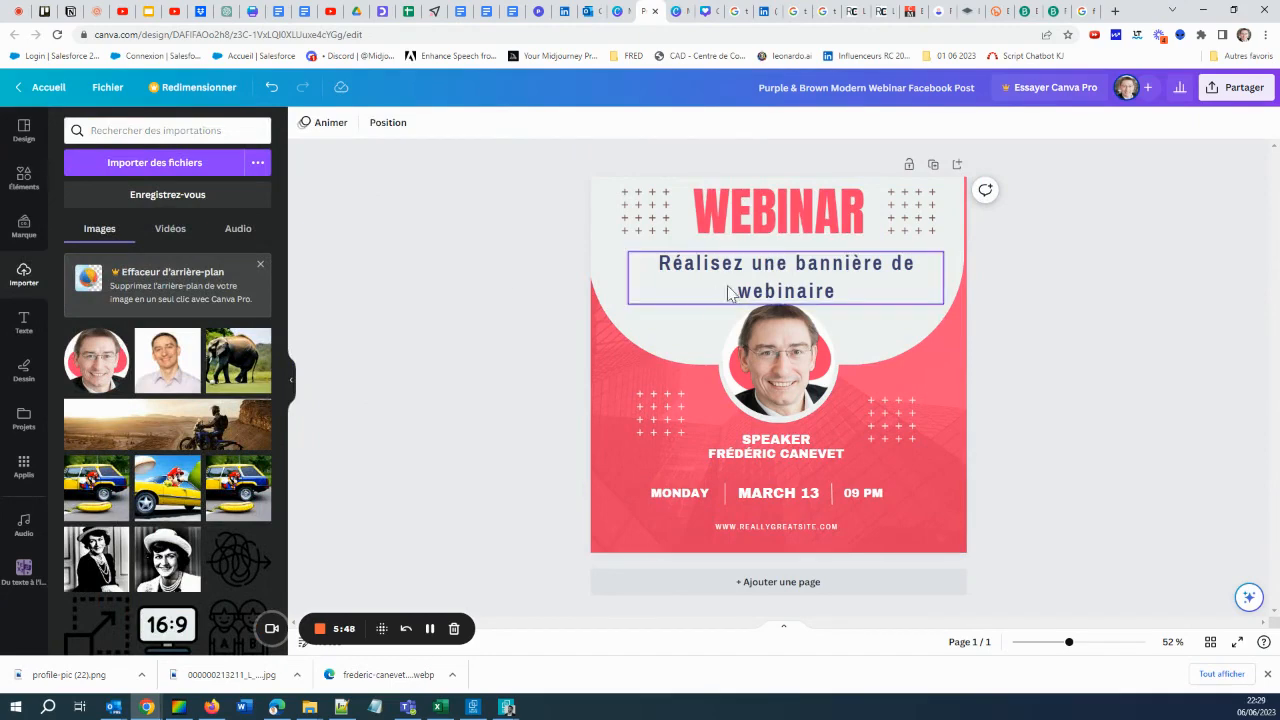
double_click(740, 282)
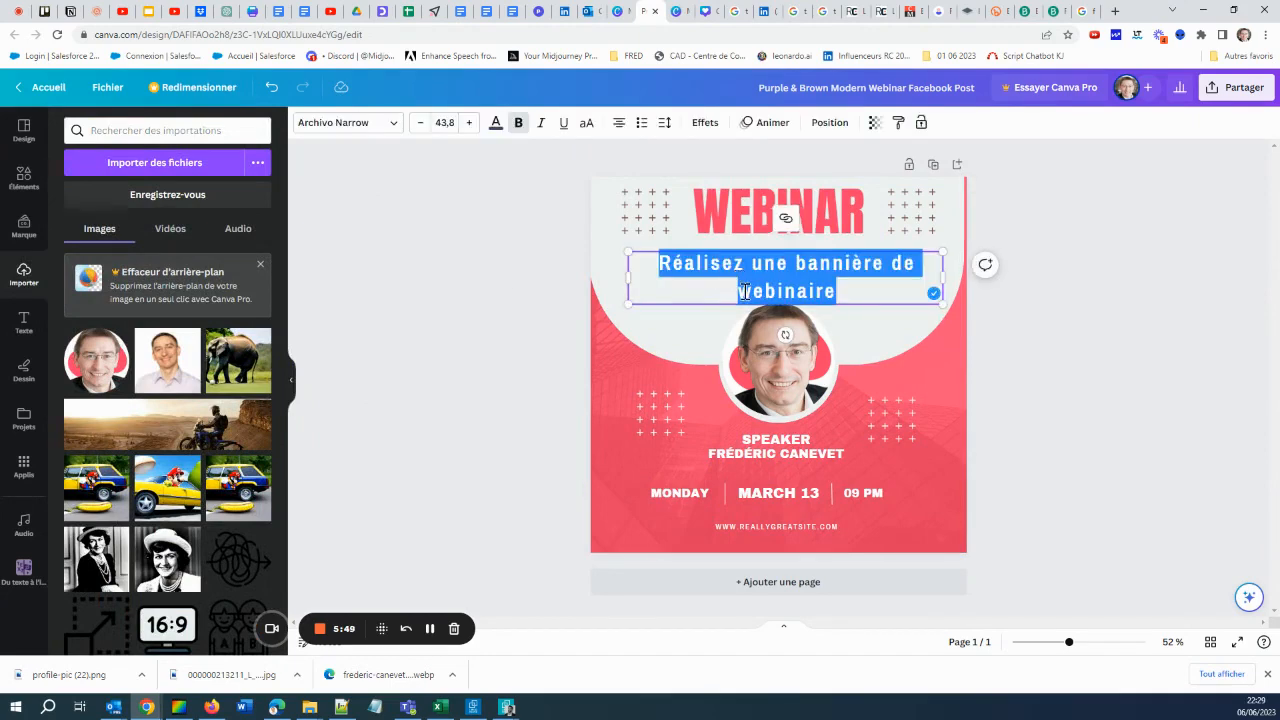
click(365, 124)
click(495, 122)
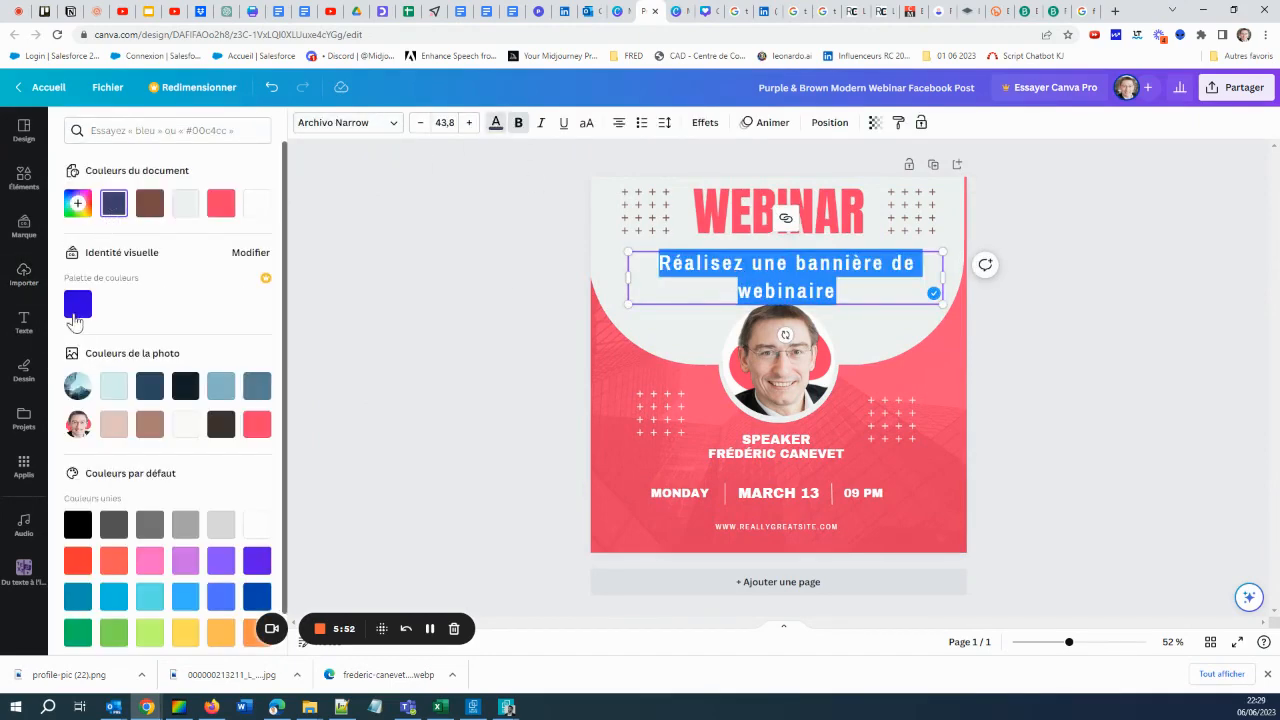
click(222, 432)
click(530, 340)
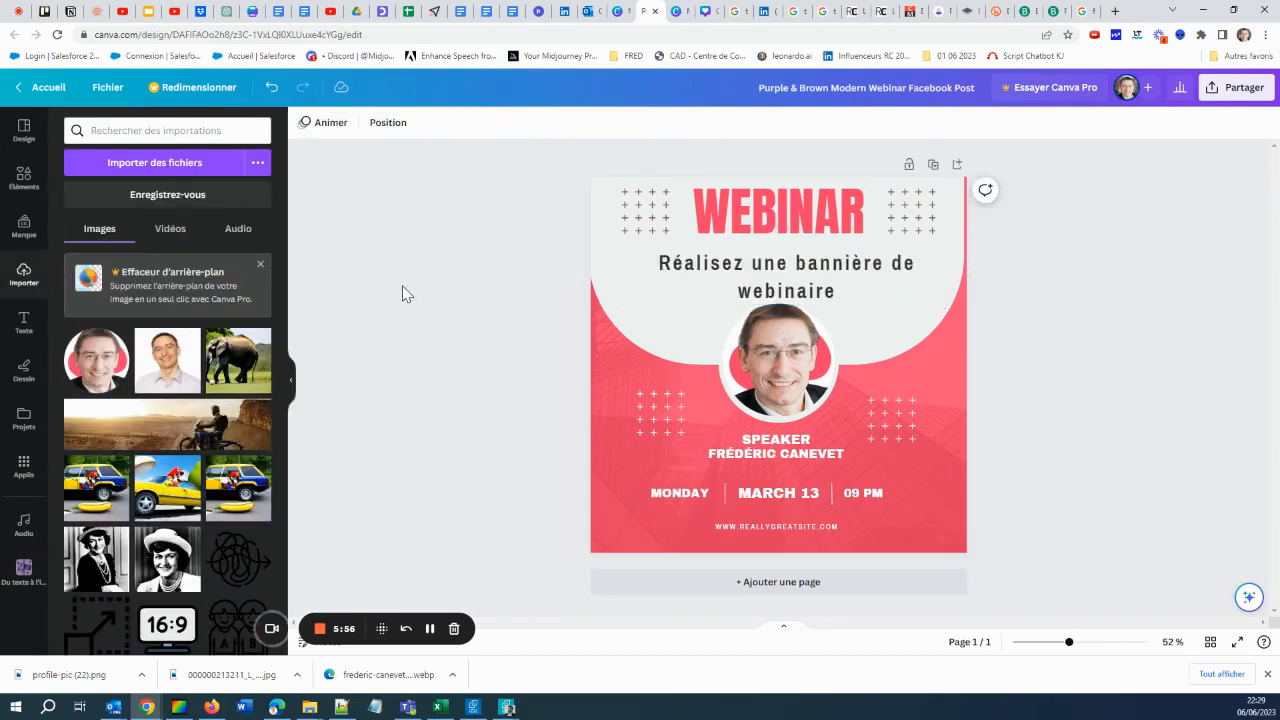
Recolour both plus-sign grids beside the WEBINAR title with the same dark brown-black from the portrait's photo colours
click(642, 217)
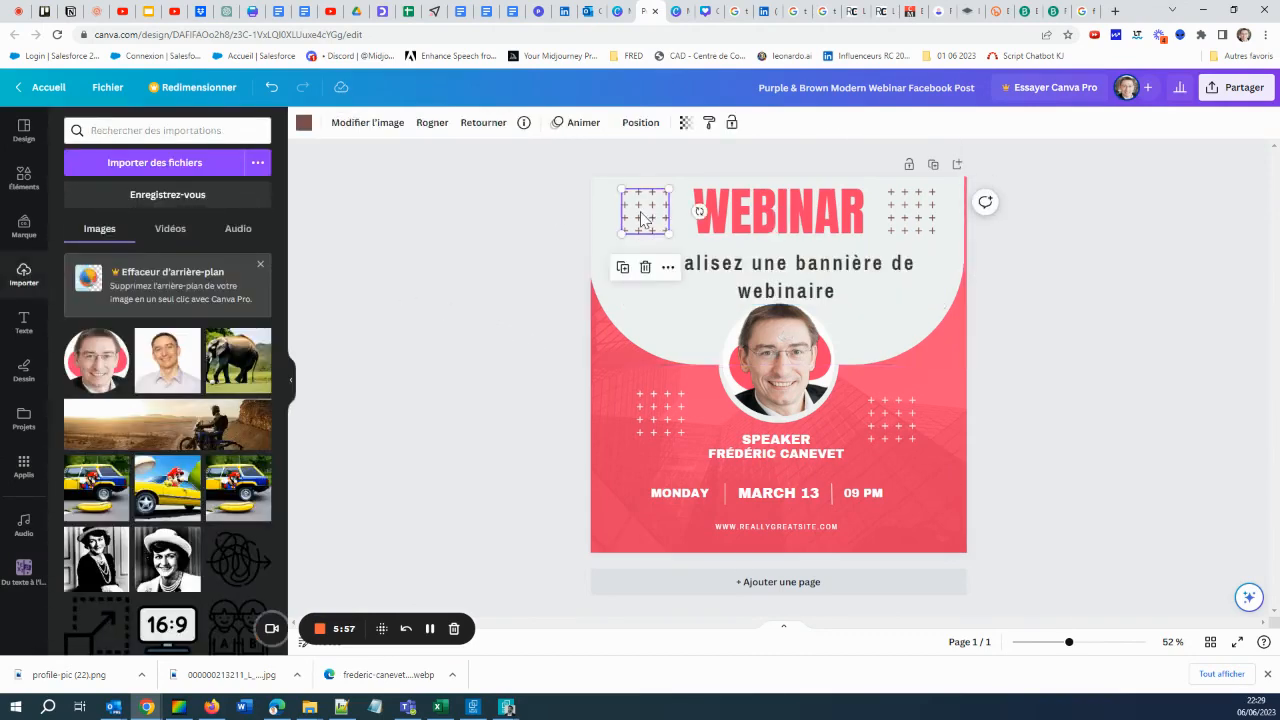
click(304, 122)
click(221, 424)
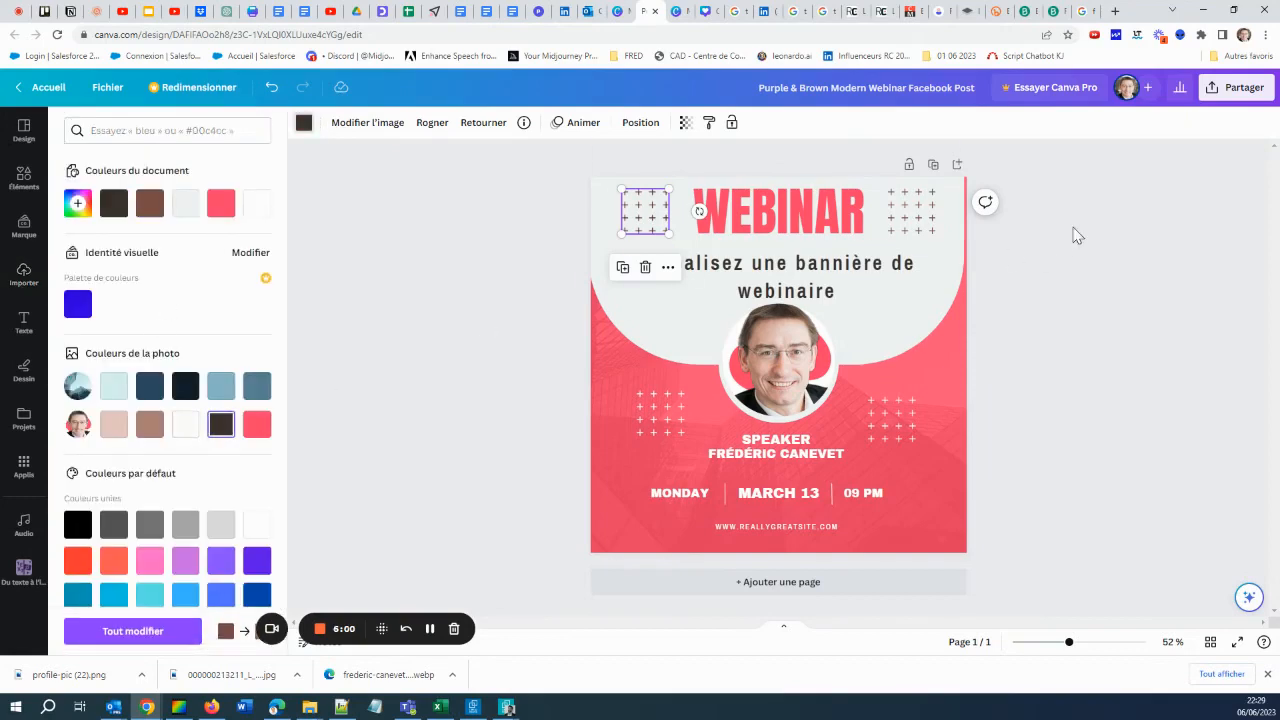
click(905, 230)
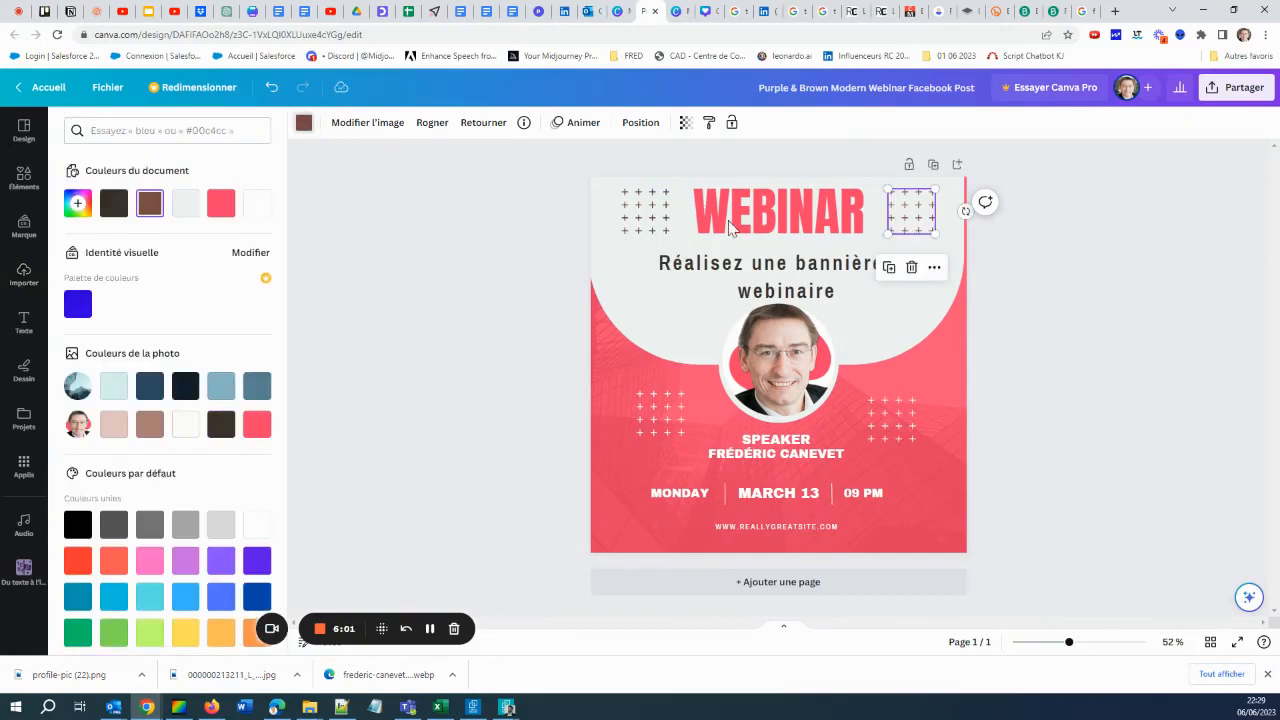
click(218, 440)
click(469, 337)
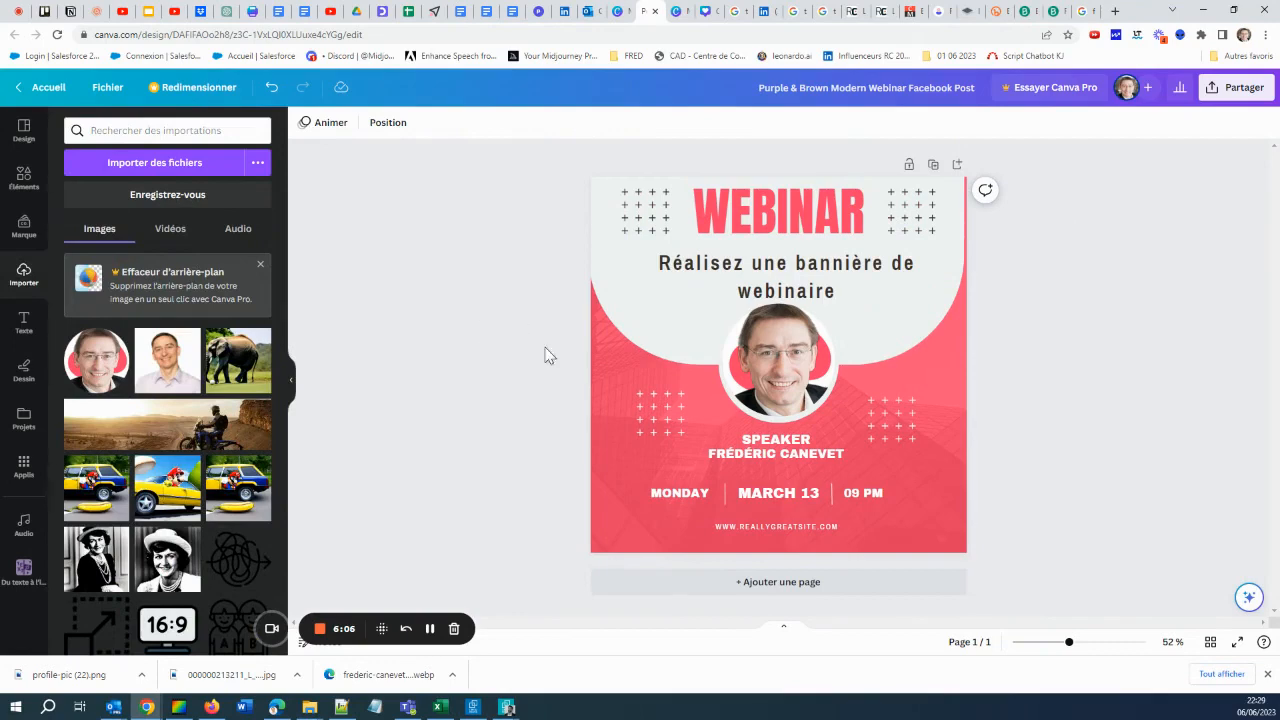
Replace the placeholder website address at the foot of the design with conseilsmarketing.com
double_click(787, 526)
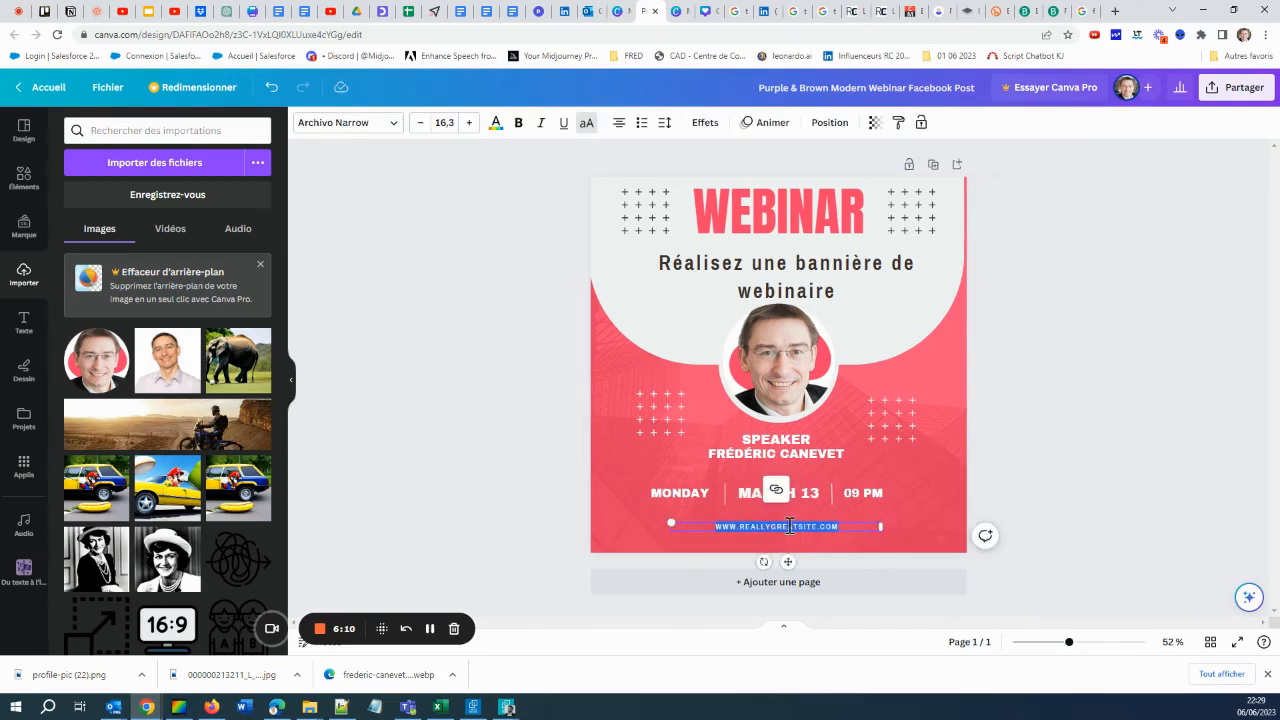
text(conseilsmarketi)
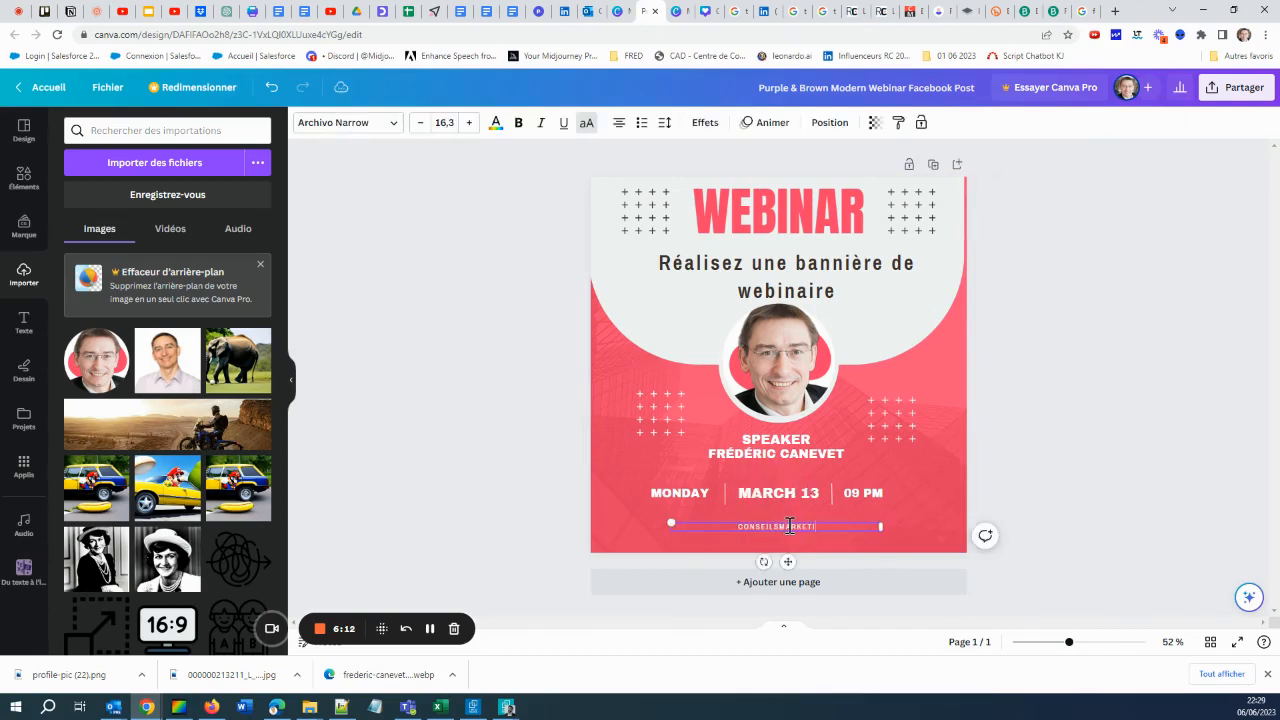
text(ng.com)
click(435, 392)
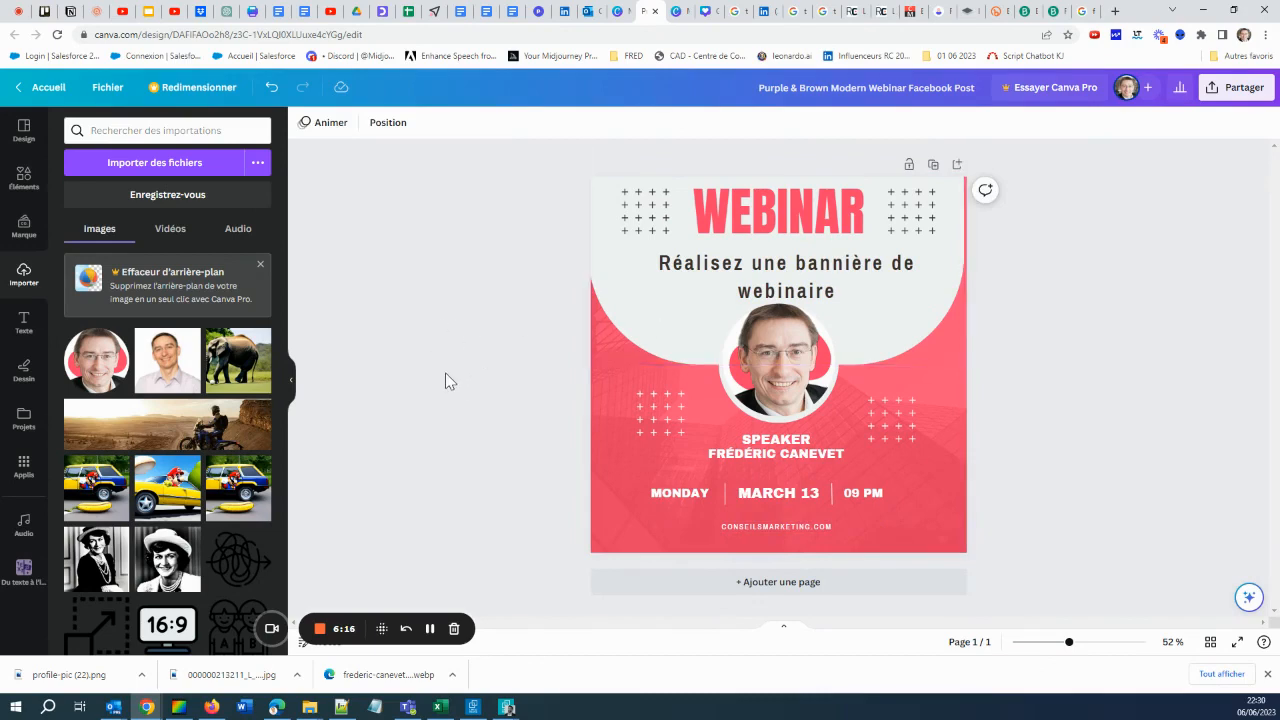
Download the finished design as a PNG file
click(1237, 87)
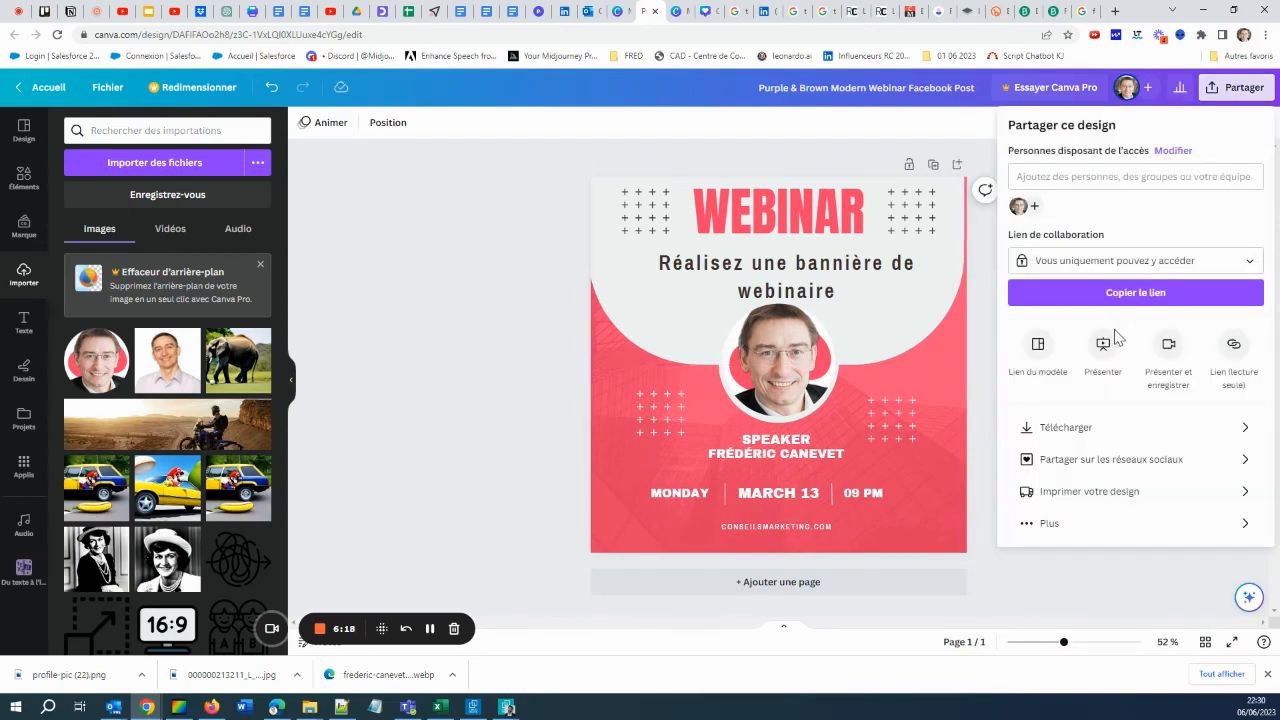
click(1084, 438)
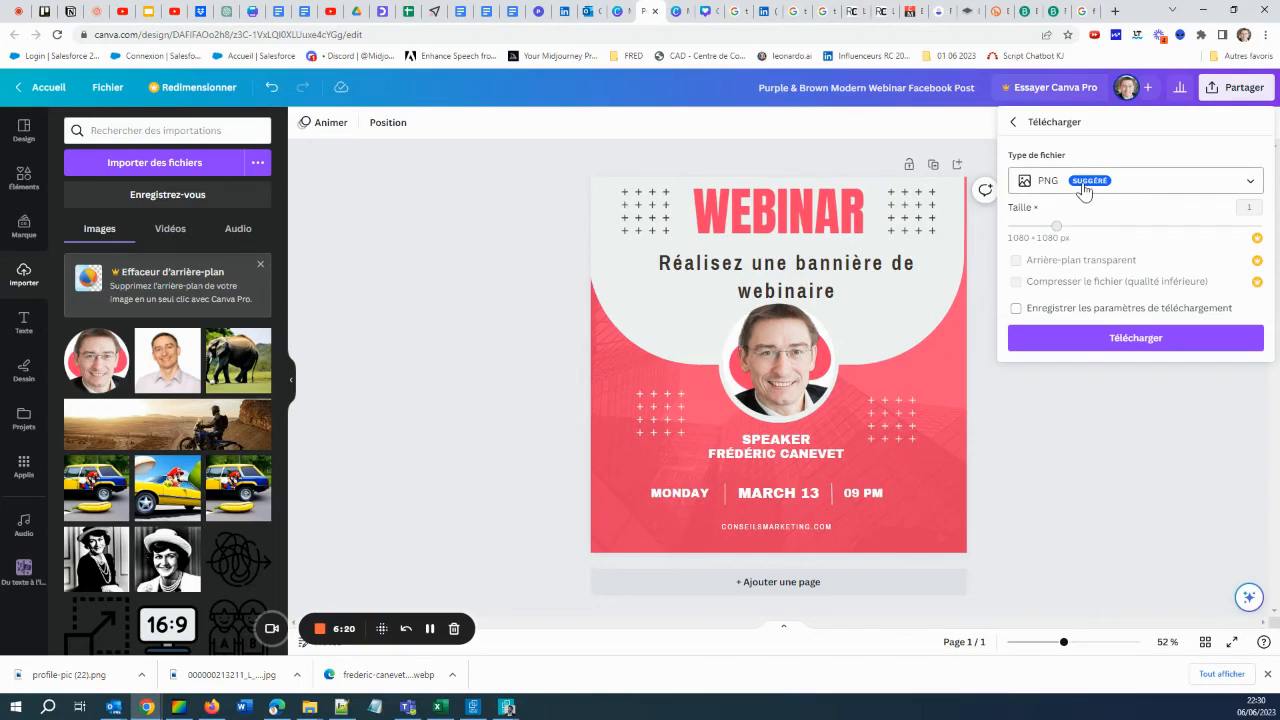
click(1133, 340)
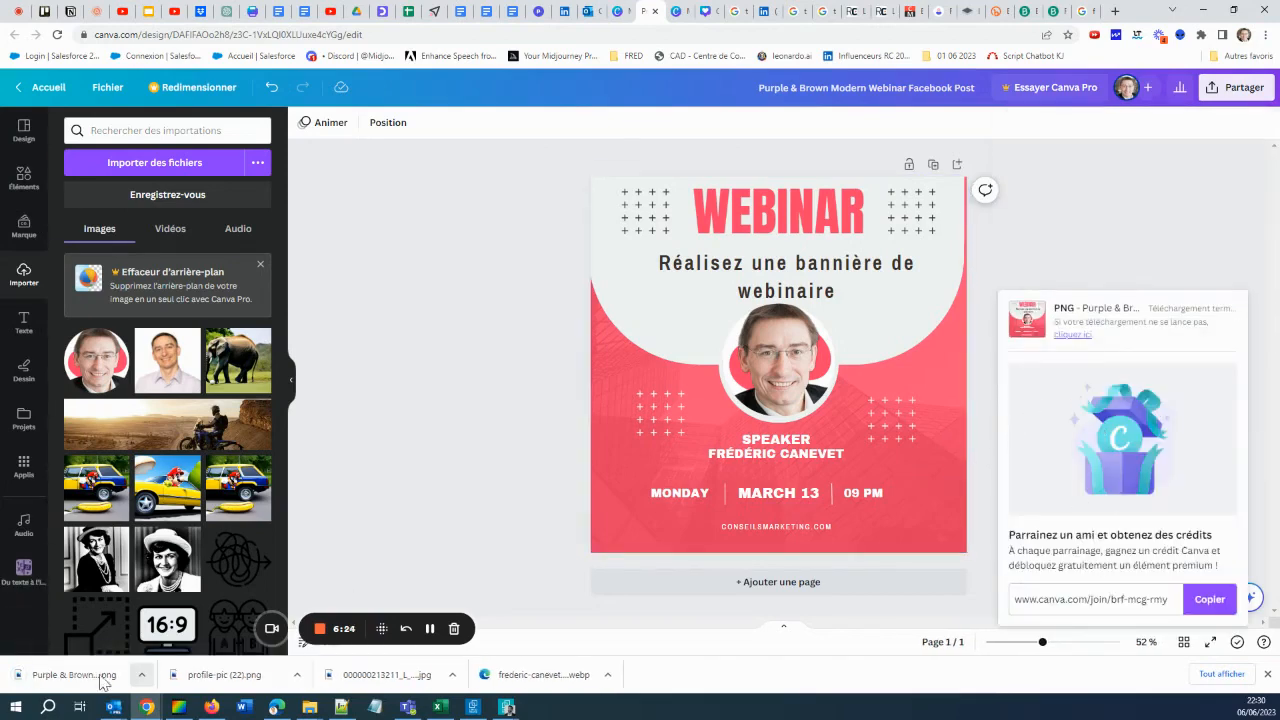
Open the downloaded PNG in the image viewer, inspect it at full window size and close it
click(78, 675)
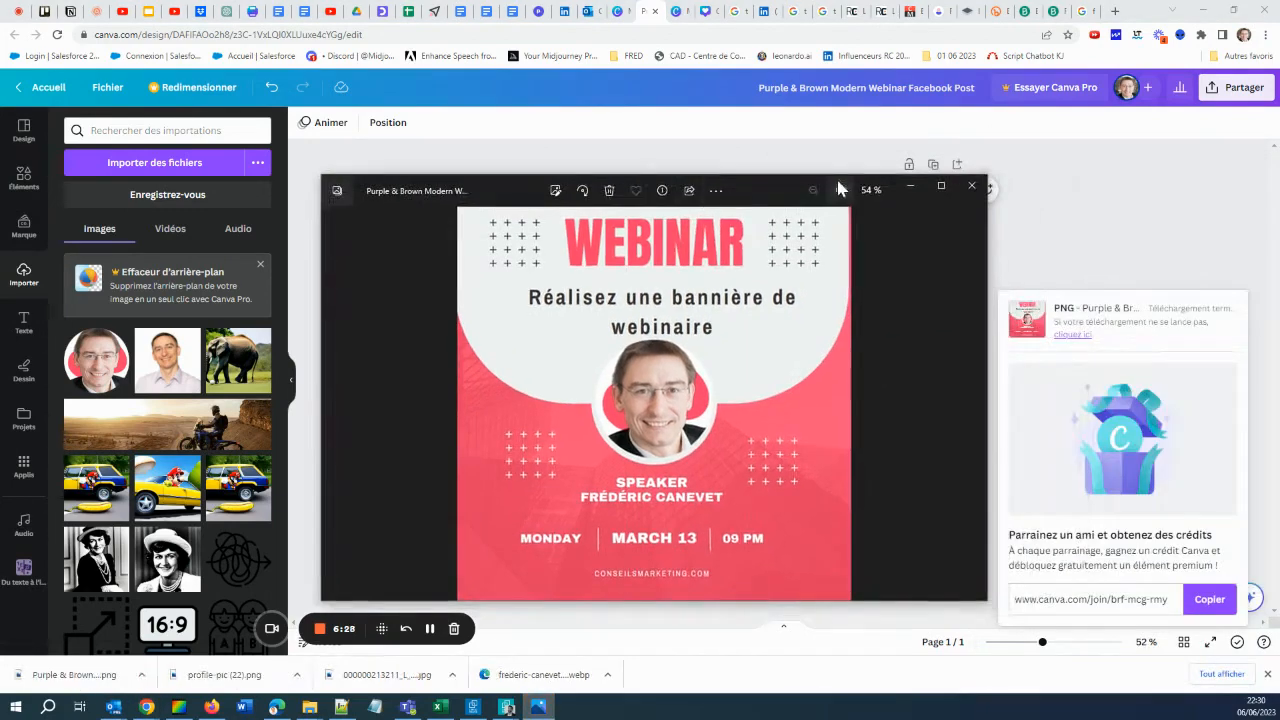
click(941, 187)
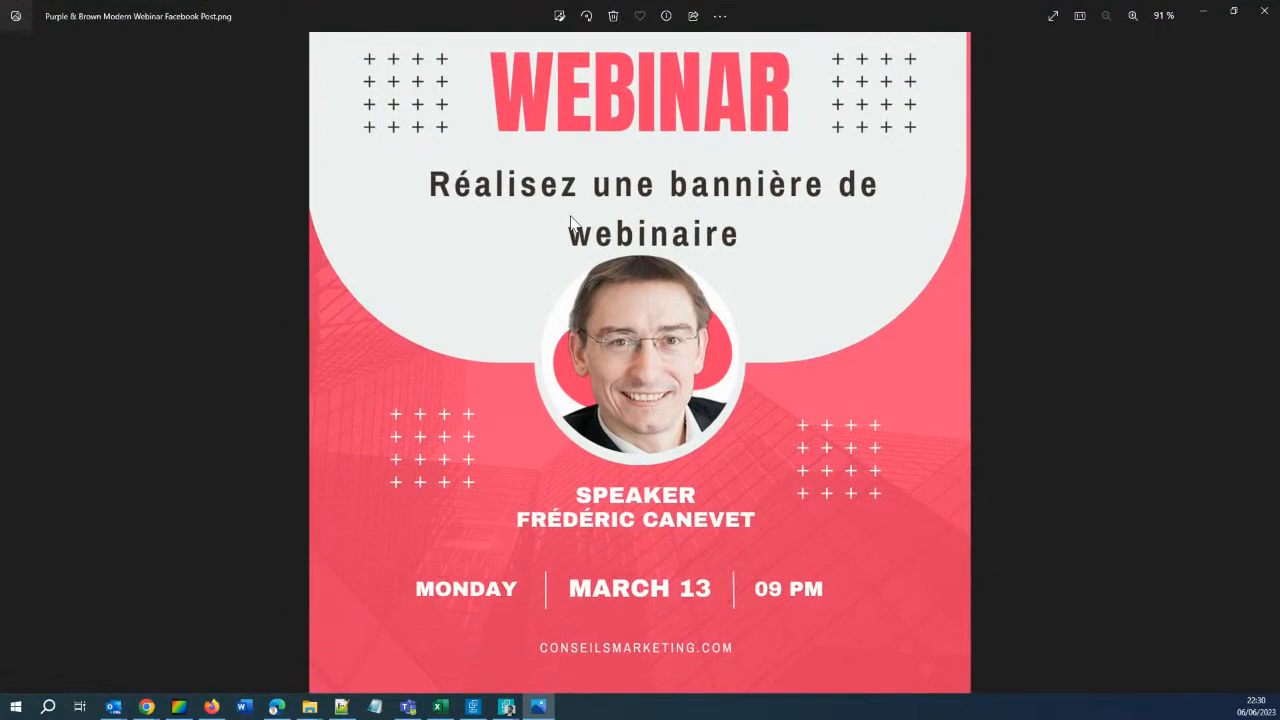
click(1263, 10)
Shrink the speaker's portrait slightly inside its white circle to leave more space below the subtitle
click(762, 353)
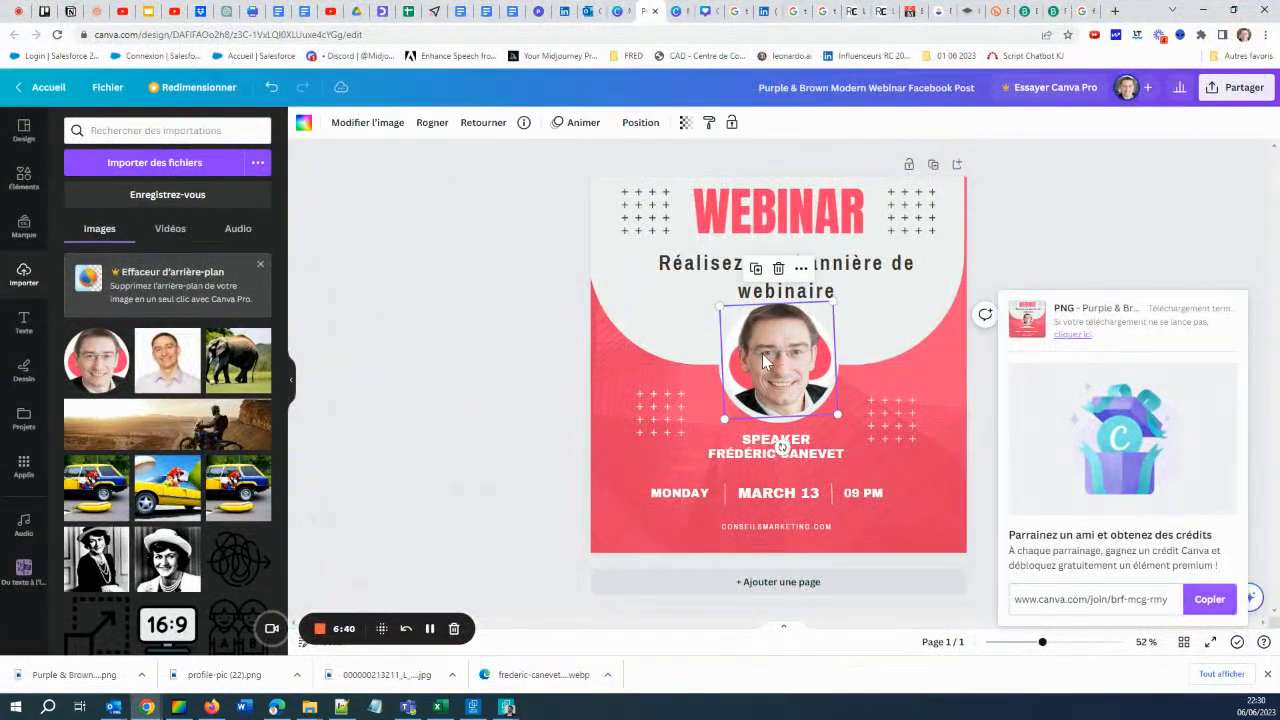
drag(833, 302, 828, 307)
click(432, 391)
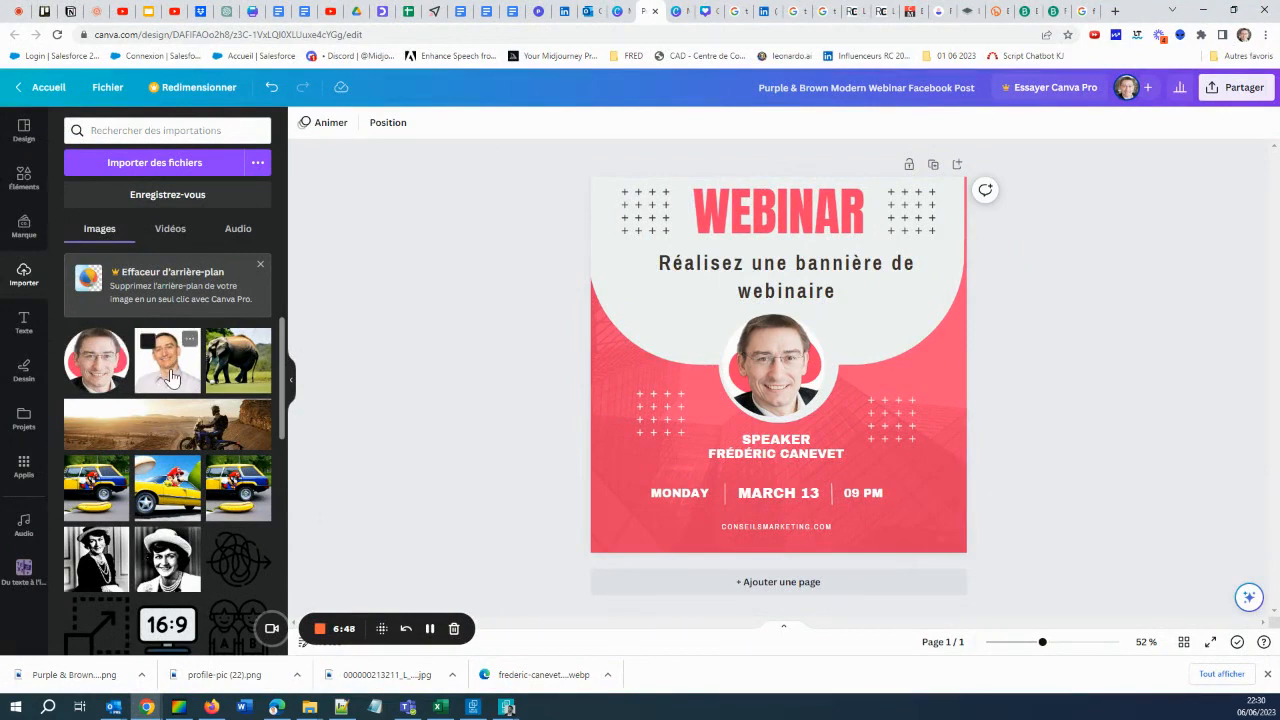
Replace the portrait with the uploaded white-background photo of the speaker, then enlarge it slightly and centre it in the white circle
drag(168, 377, 745, 360)
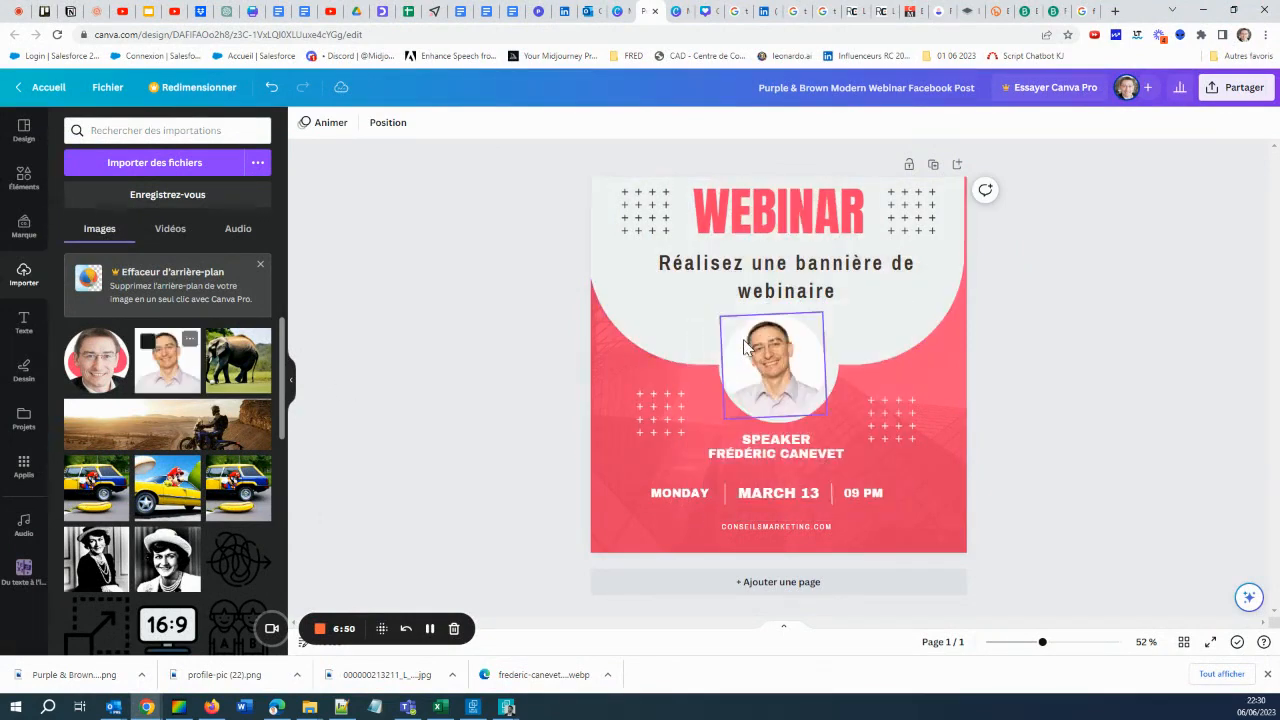
click(752, 378)
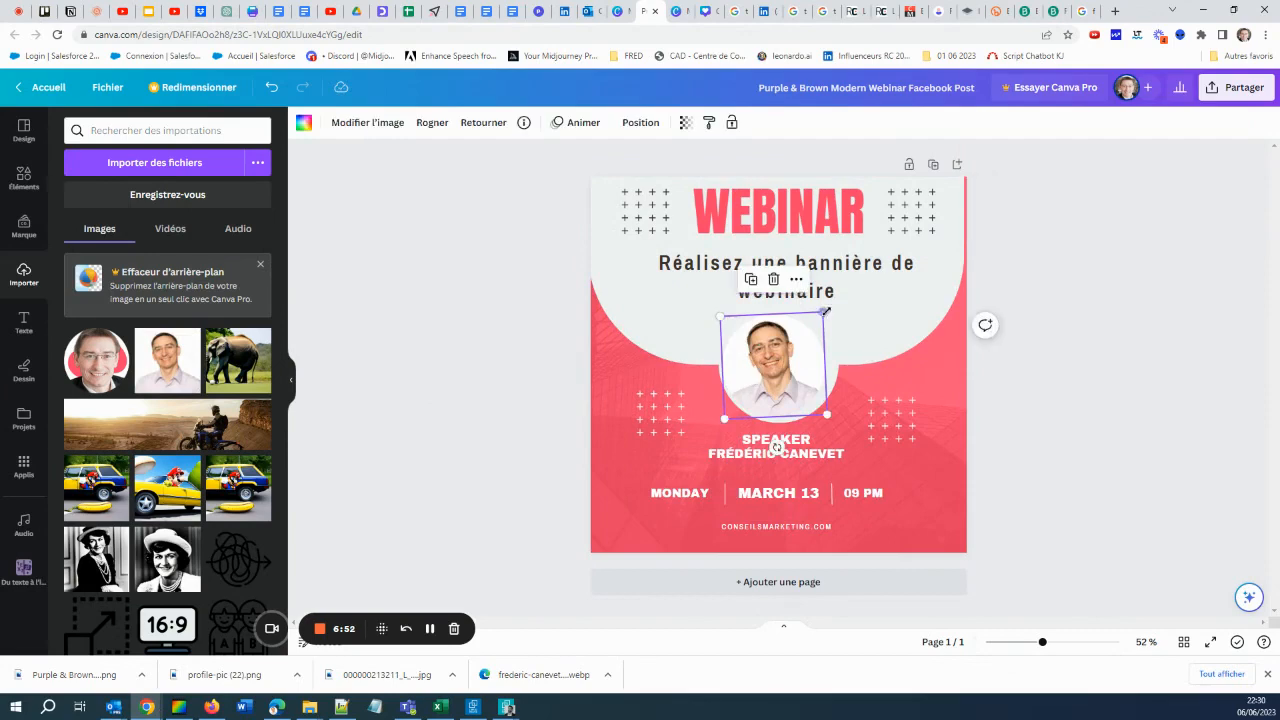
drag(823, 312, 835, 308)
drag(800, 359, 795, 354)
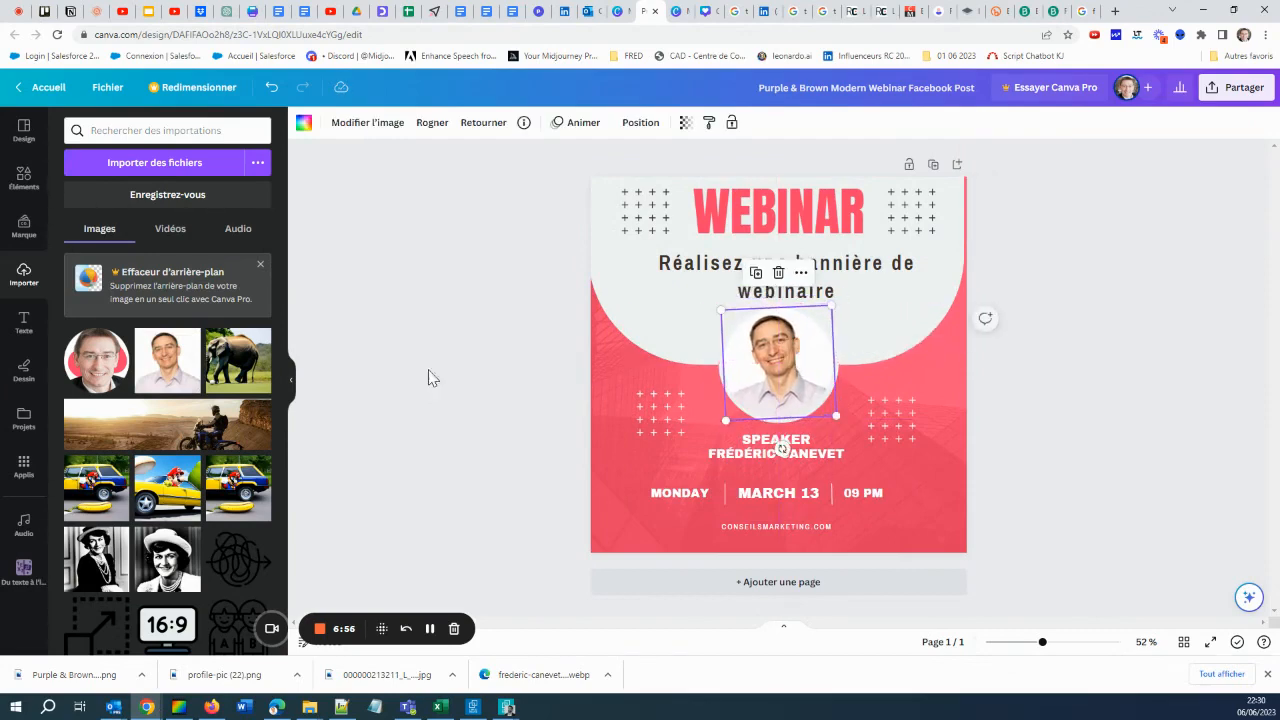
click(418, 377)
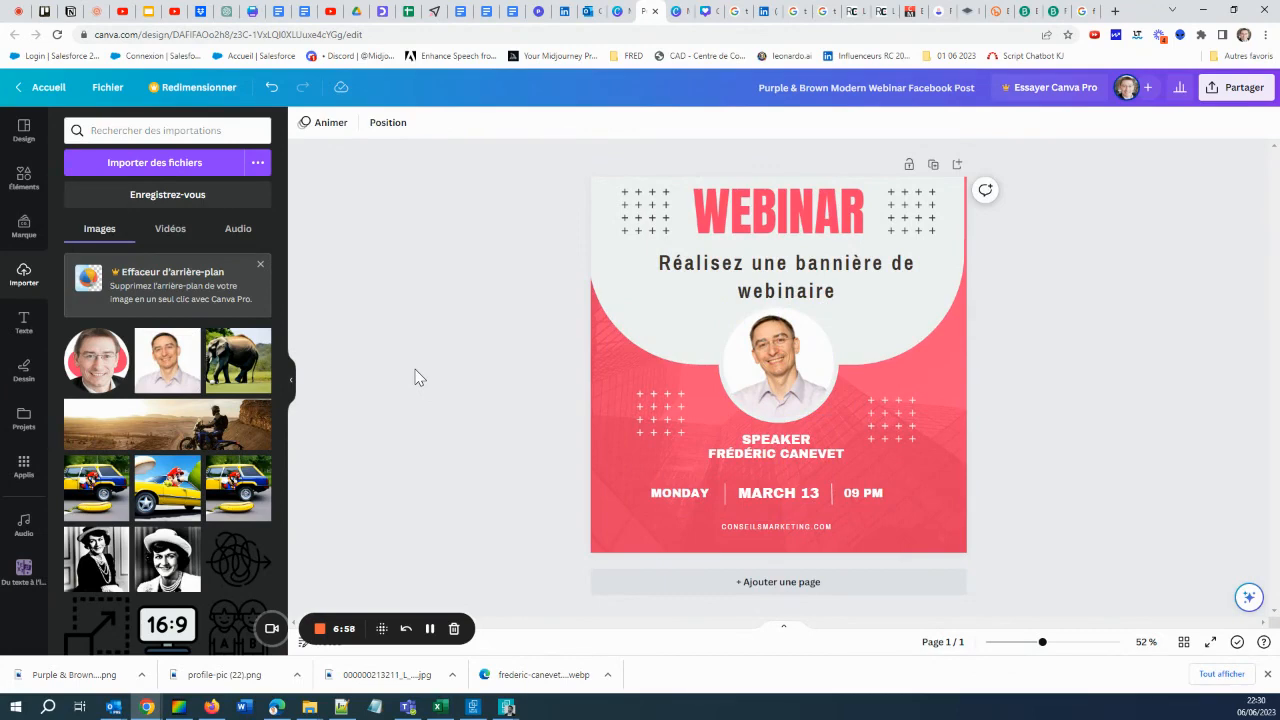